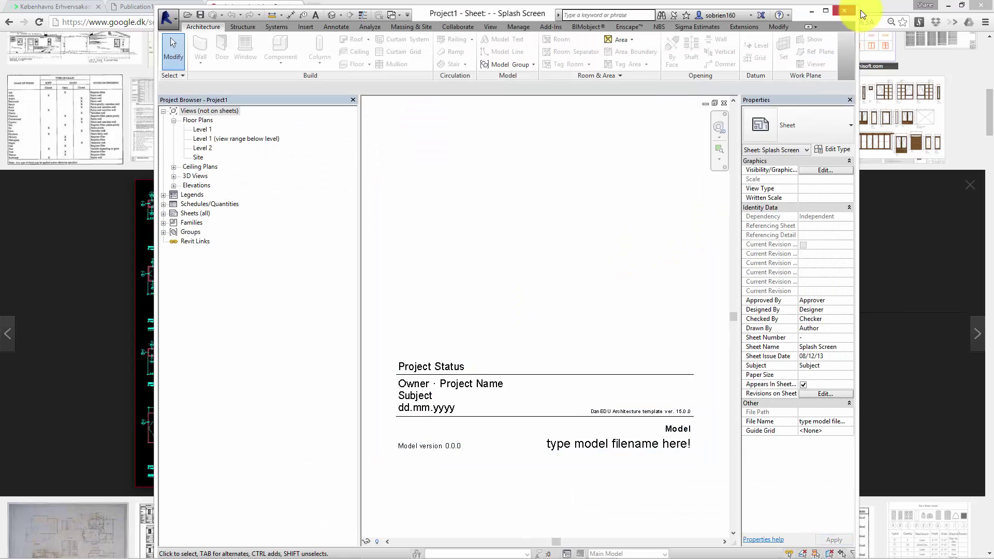
Step: In the Level 1 floor plan, draw an L-shaped run of two Exterior - 468mm Masonry / LW Concrete walls, the vertical one about 5.2 m long
click(826, 10)
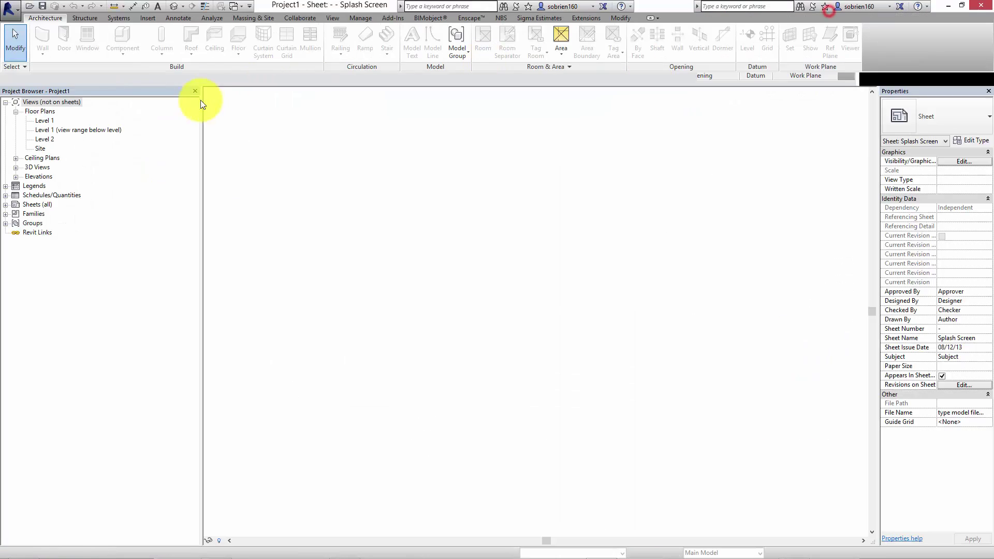
double_click(51, 120)
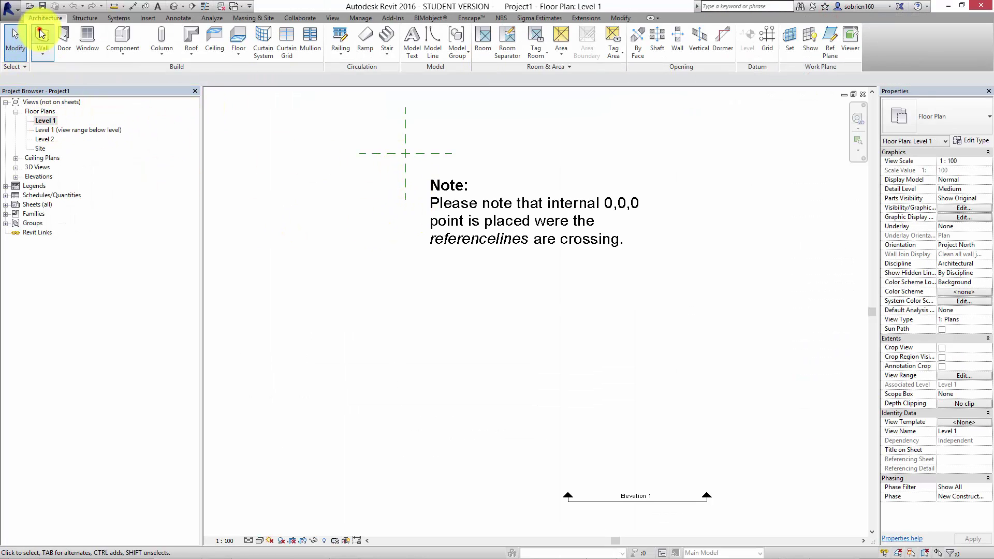
click(41, 34)
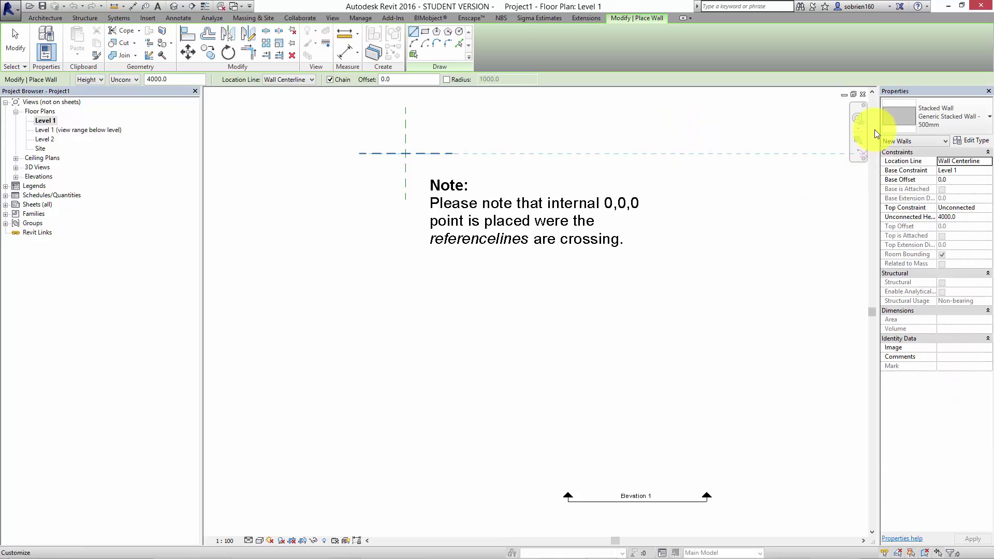
click(968, 117)
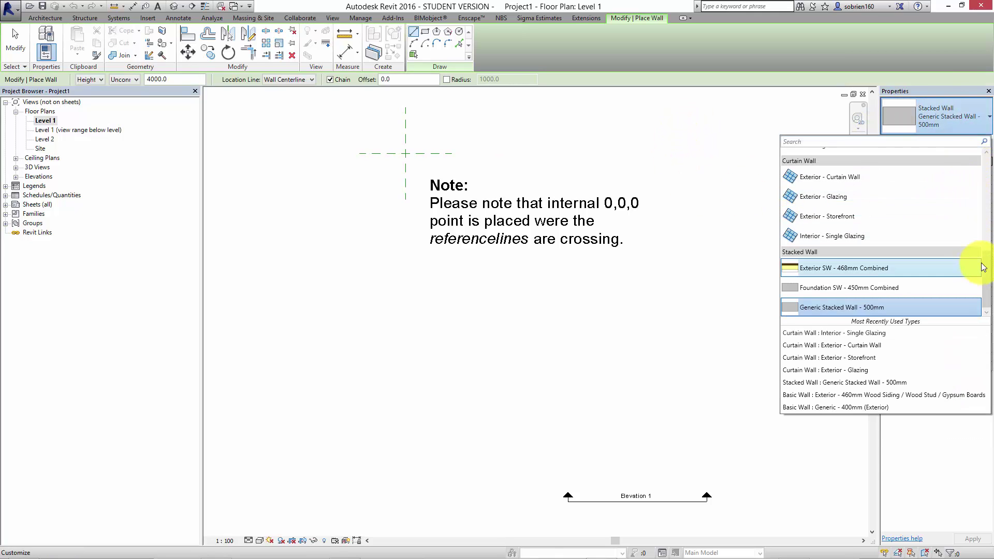
drag(985, 263, 990, 159)
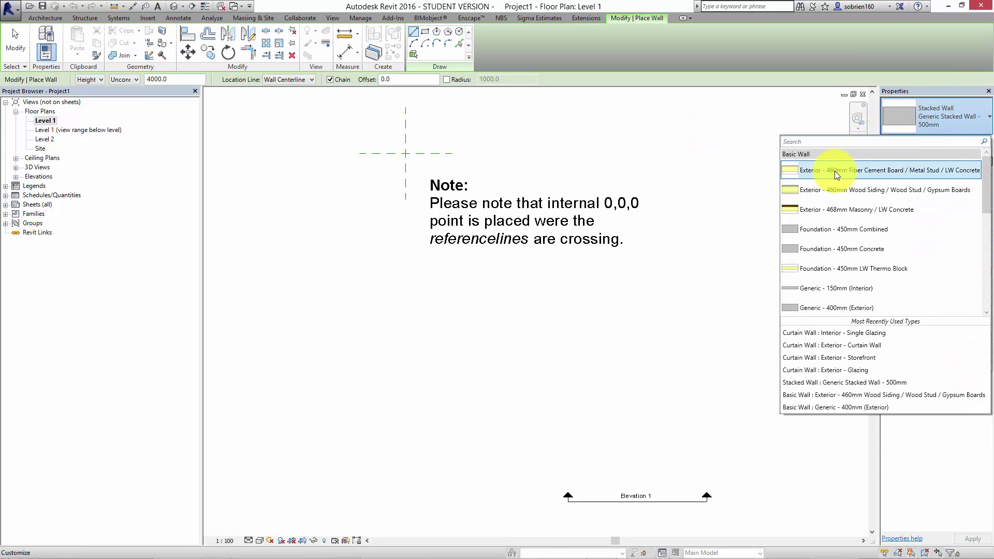
click(829, 209)
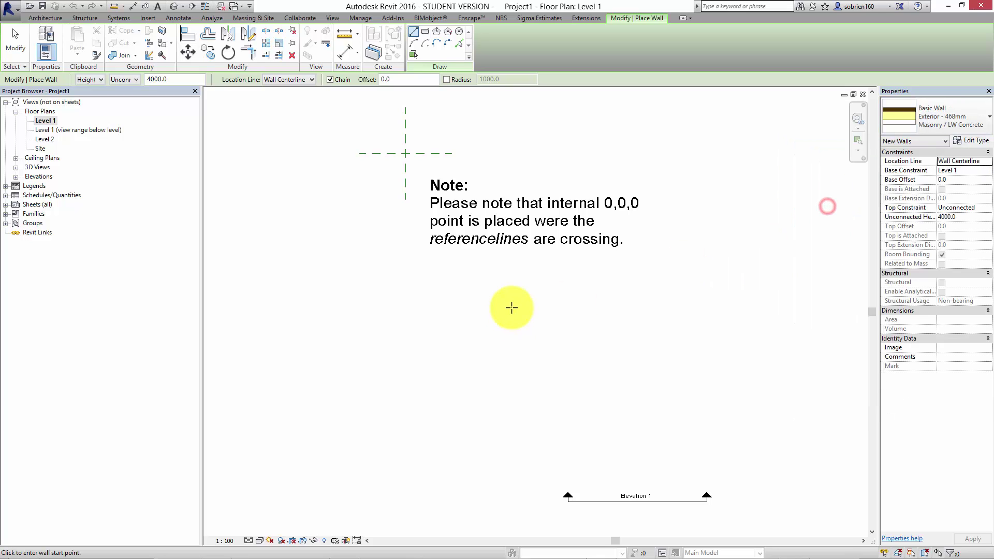
click(517, 310)
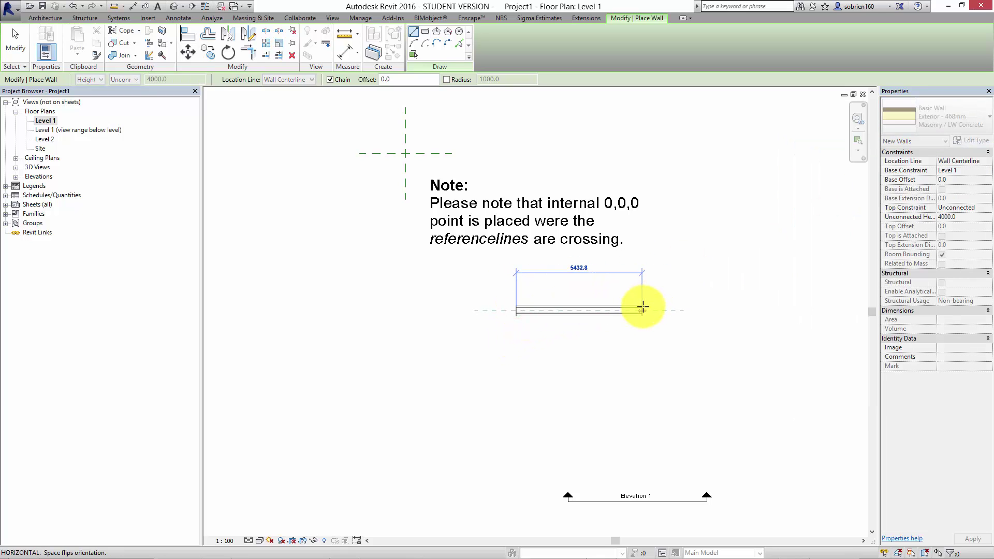
click(668, 309)
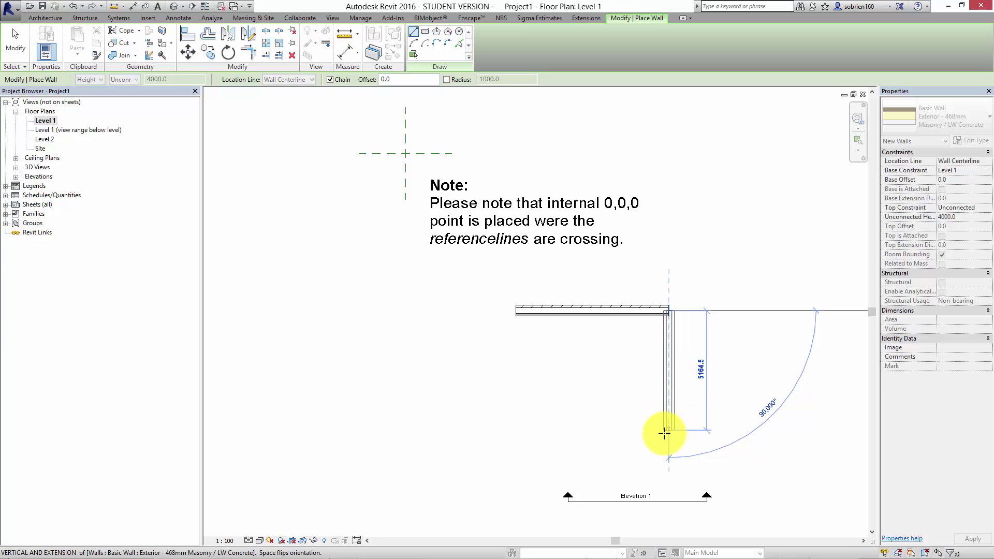
click(666, 434)
key(Escape)
key(Escape)
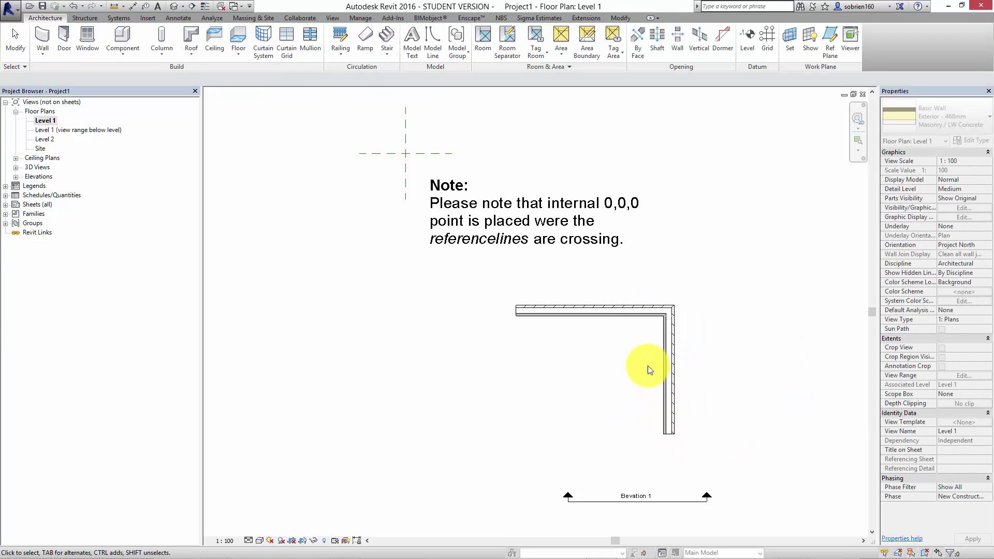
Step: Delete the text note about the internal 0,0,0 point above the walls
scroll(643, 360, up, 4)
middle_drag(642, 360, 655, 373)
scroll(655, 372, down, 1)
click(585, 165)
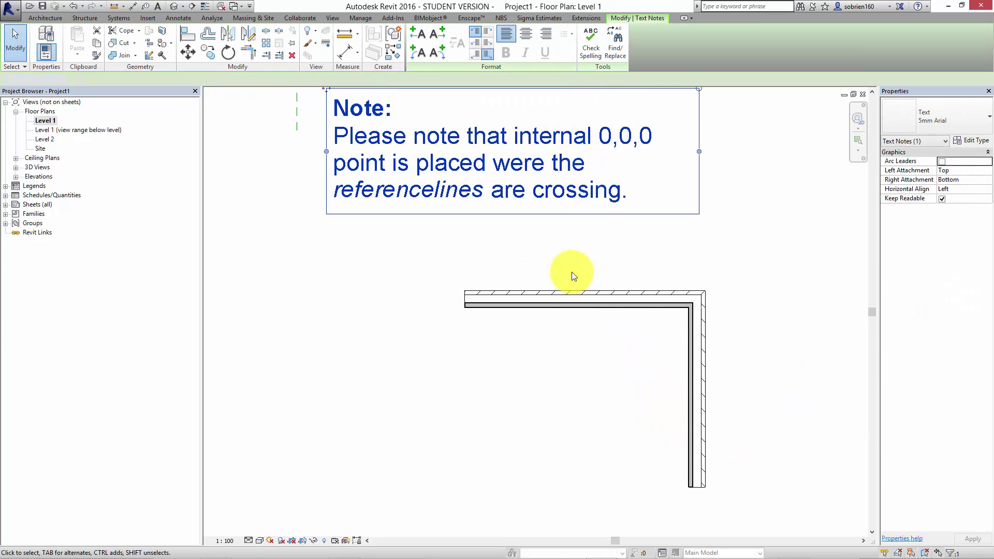
key(Delete)
middle_drag(573, 259, 489, 210)
scroll(489, 211, down, 1)
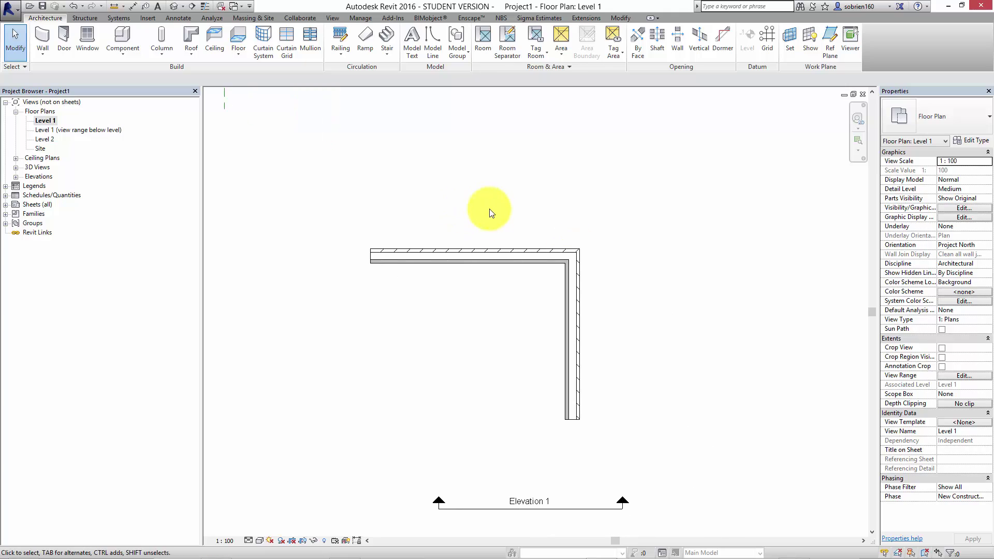
Step: Place a Fixed 12x12M window in the horizontal wall and a Window Assembly 12x12M window in the vertical wall
click(86, 37)
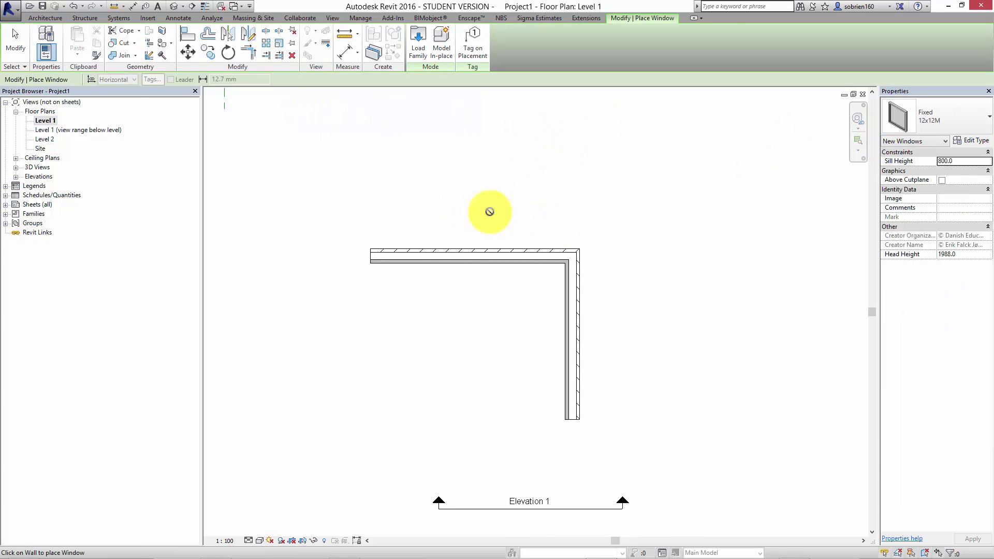
click(445, 251)
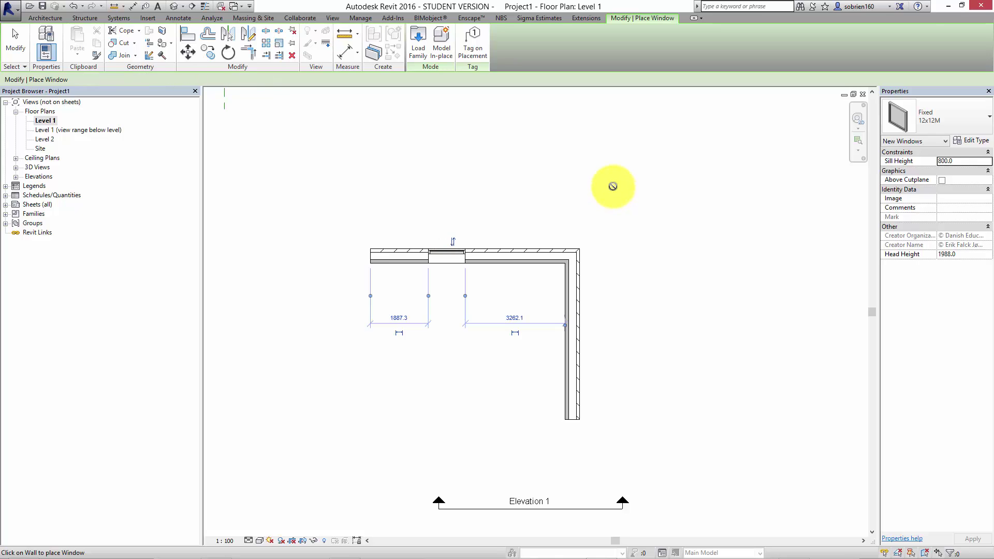
click(944, 121)
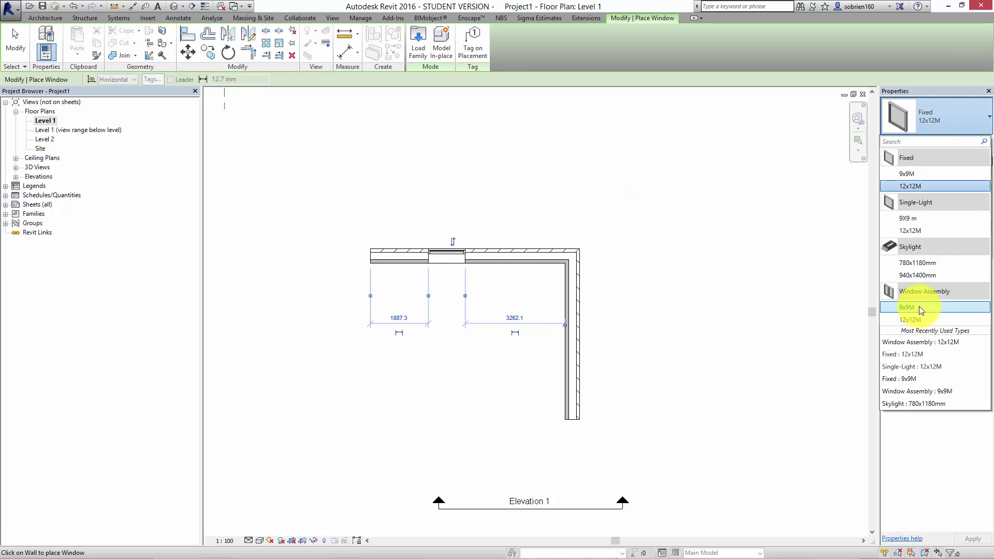
click(925, 320)
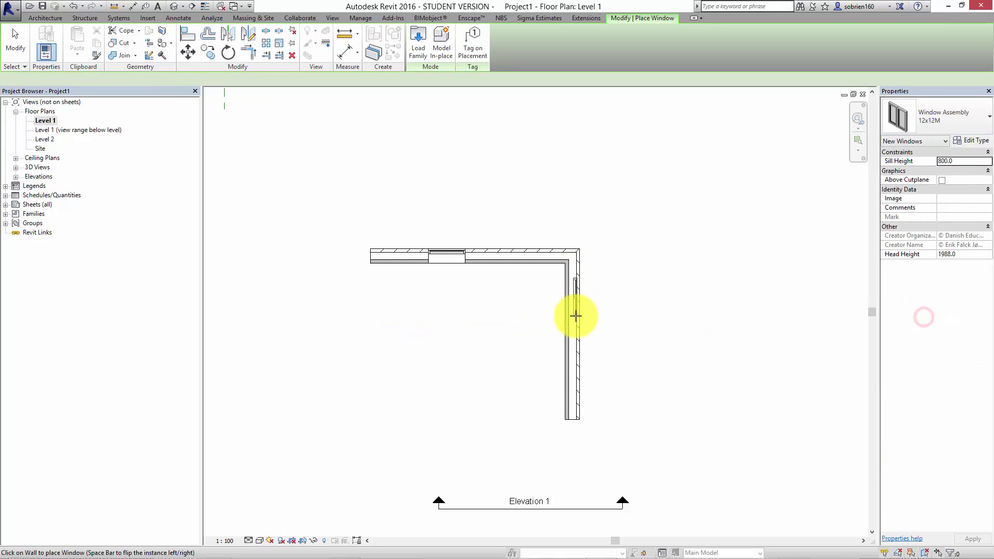
click(582, 347)
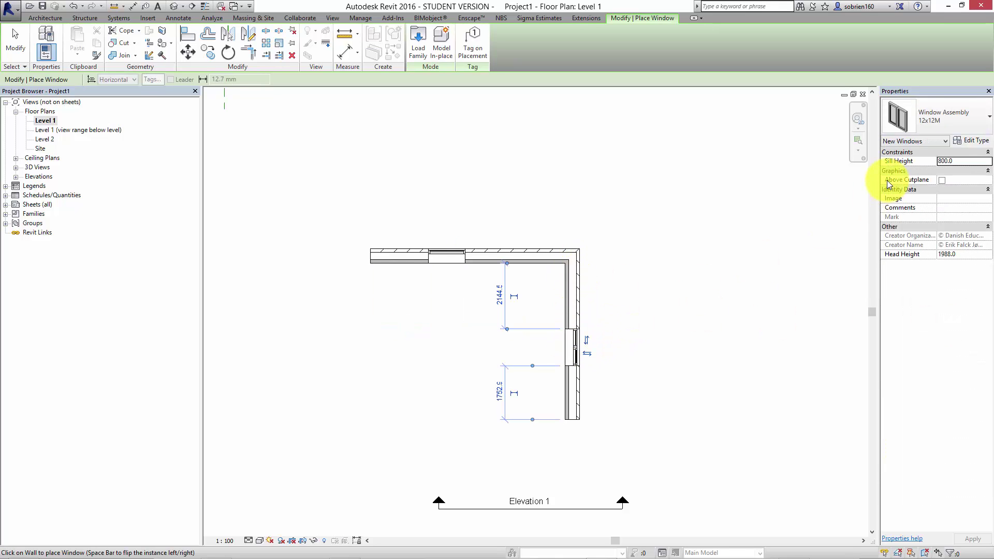
Step: Place a Single-Light 9X9 m window in the horizontal wall, between the existing window and the corner
click(956, 117)
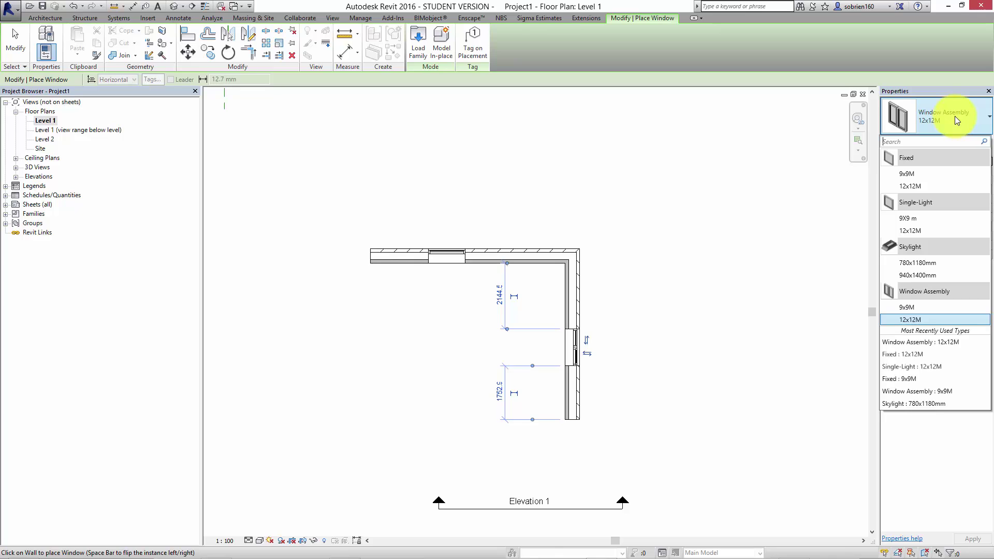
click(907, 215)
click(518, 253)
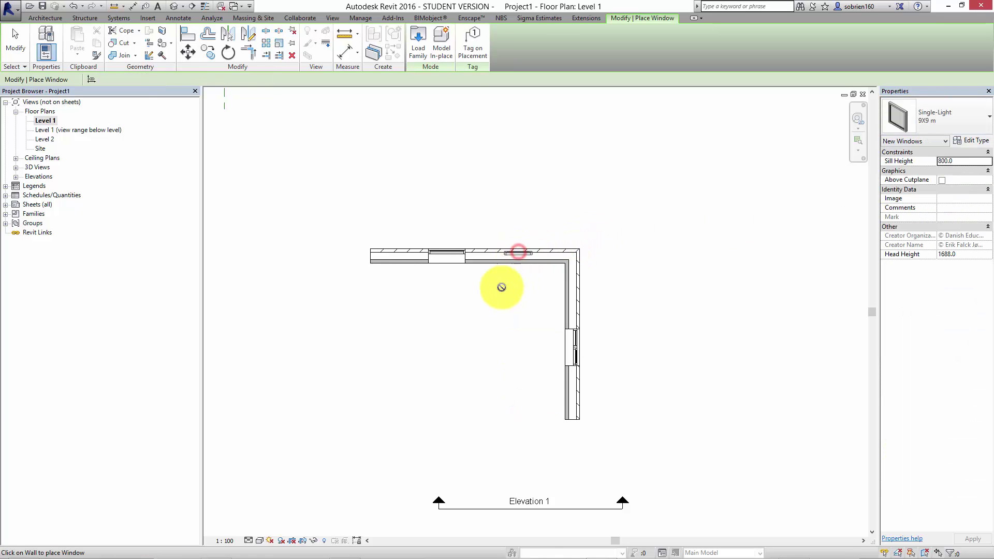
key(Escape)
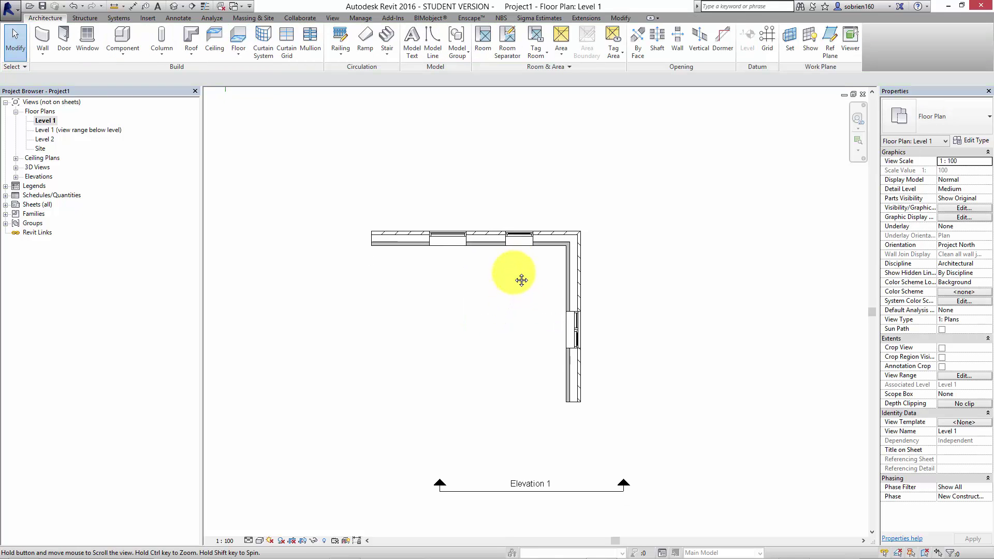
Step: Tag the Fixed 12x12M window in the horizontal wall by category, with a leader
scroll(513, 316, up, 4)
middle_drag(480, 282, 606, 238)
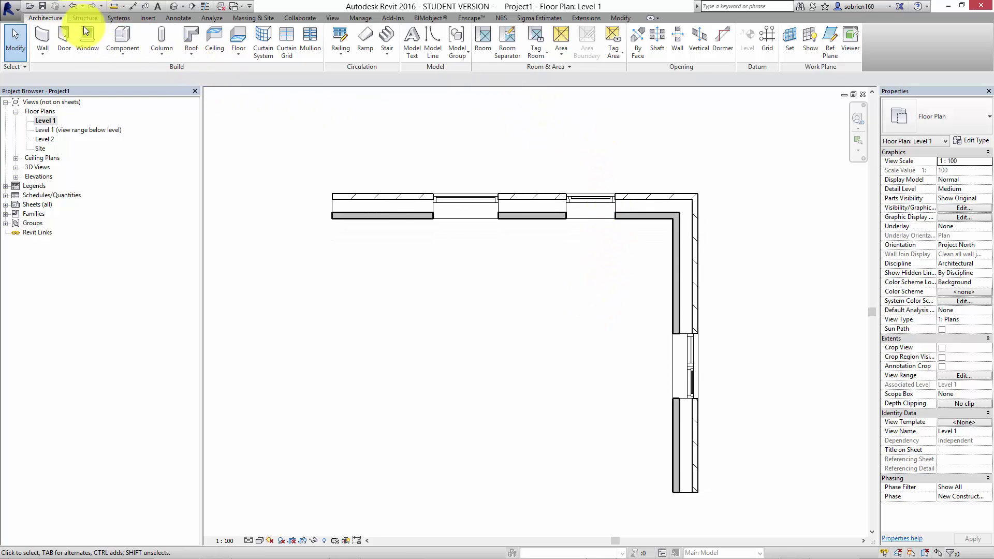
click(179, 17)
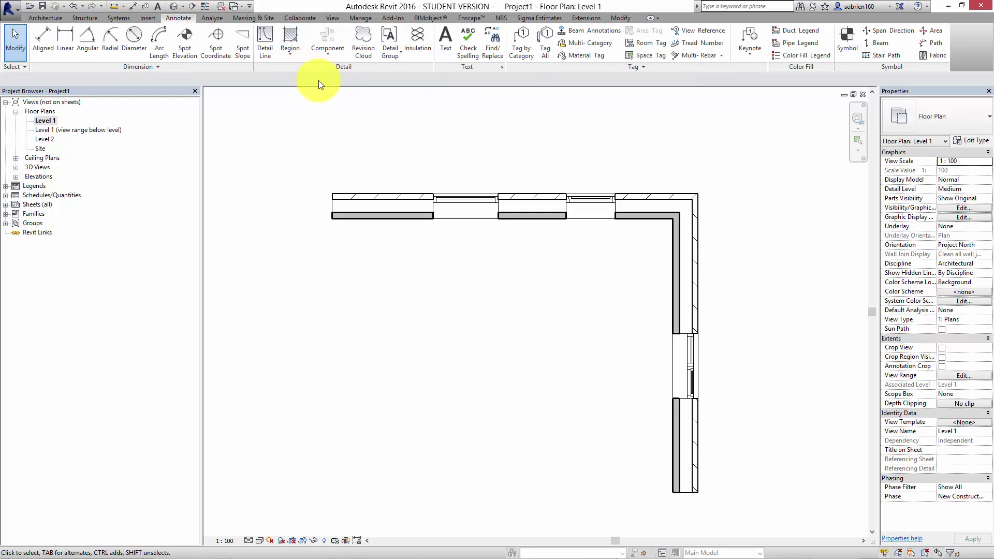
click(517, 49)
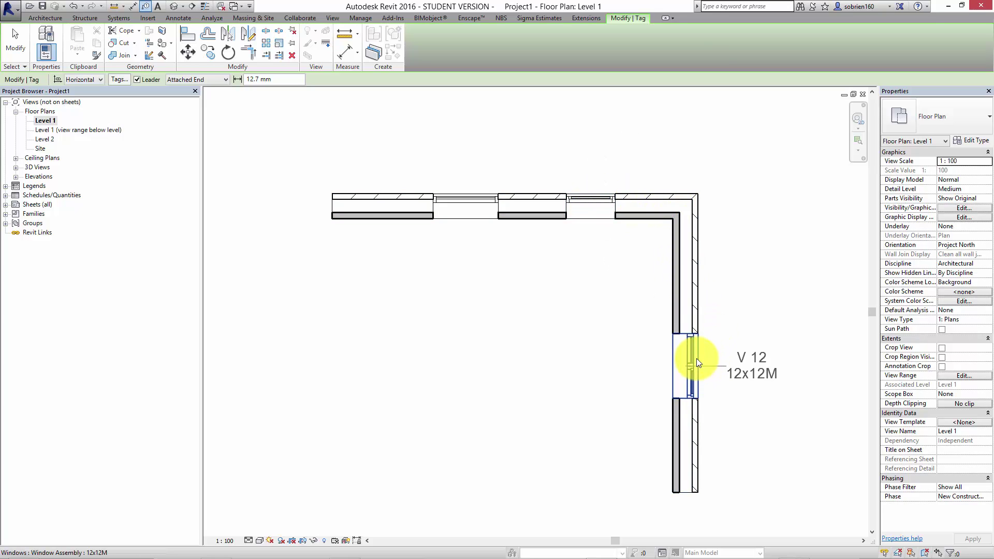
click(458, 196)
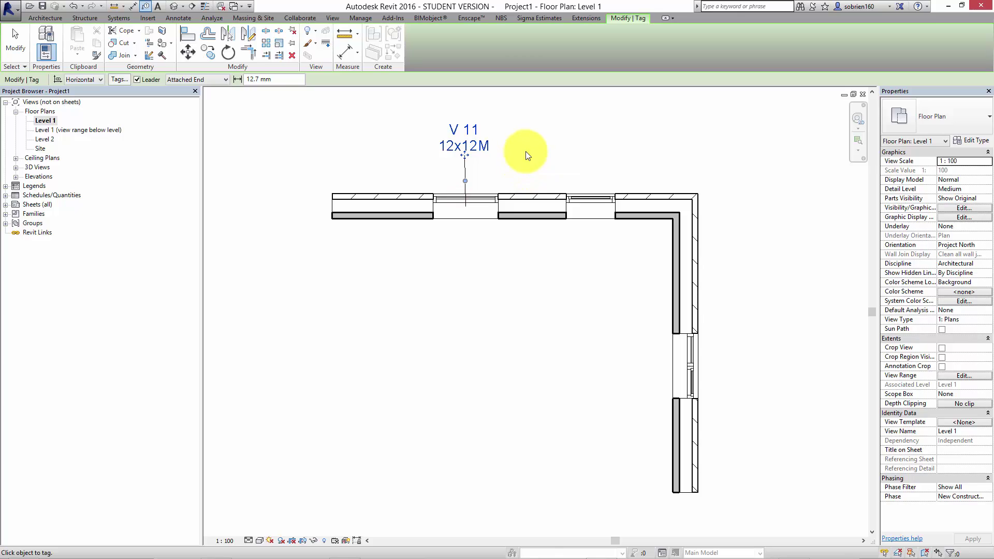
key(Escape)
Step: Open the family of the placed window tag for editing
scroll(517, 149, up, 4)
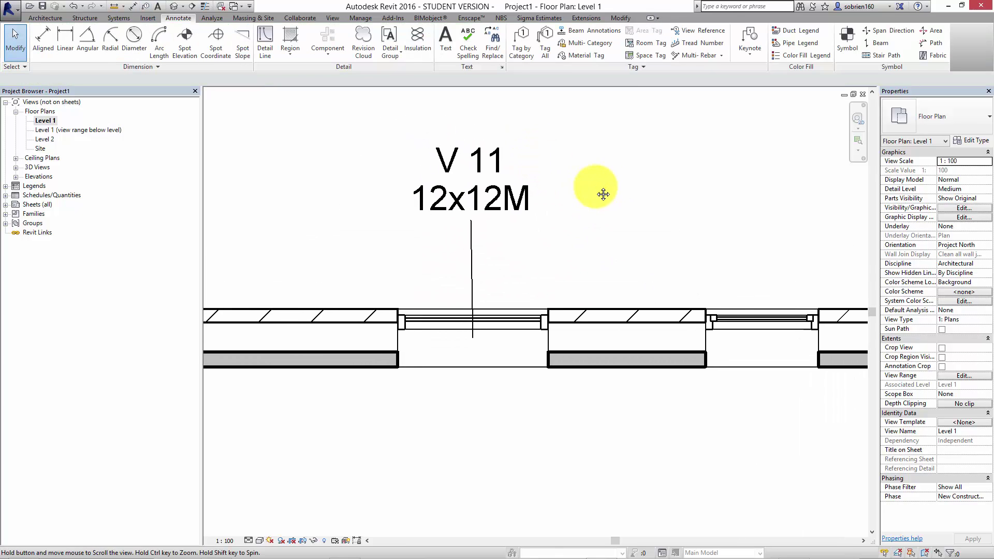
middle_drag(580, 205, 621, 239)
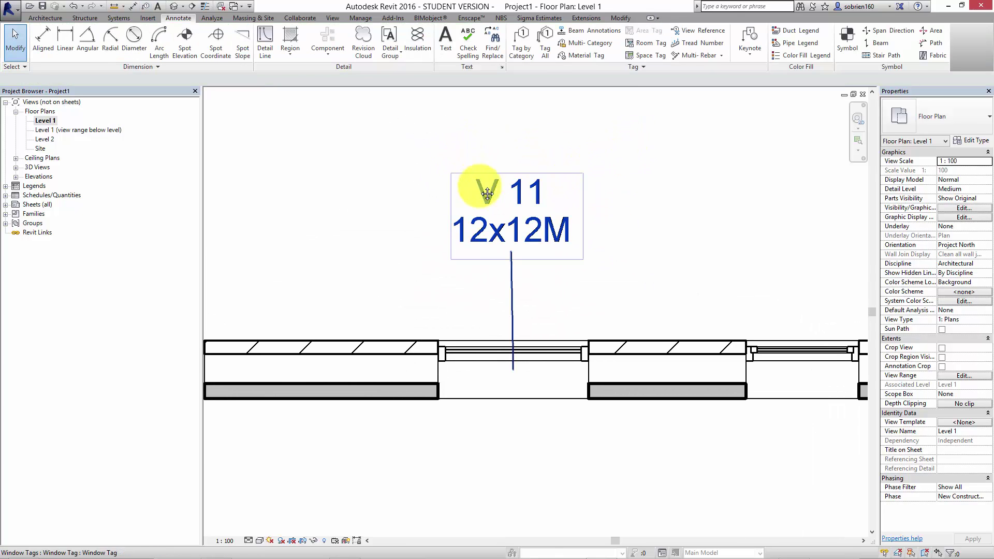
middle_drag(488, 235, 489, 263)
middle_drag(537, 211, 545, 227)
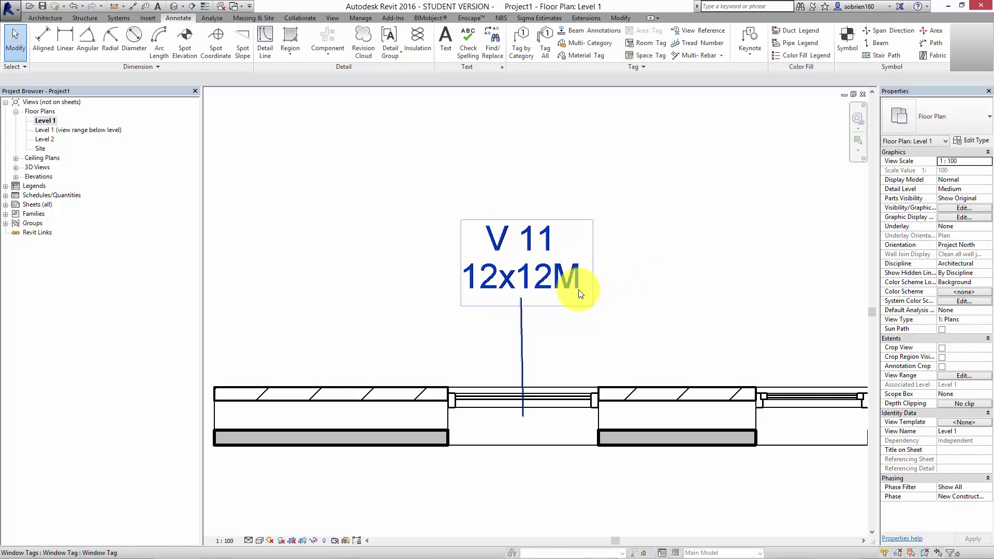
scroll(579, 293, down, 6)
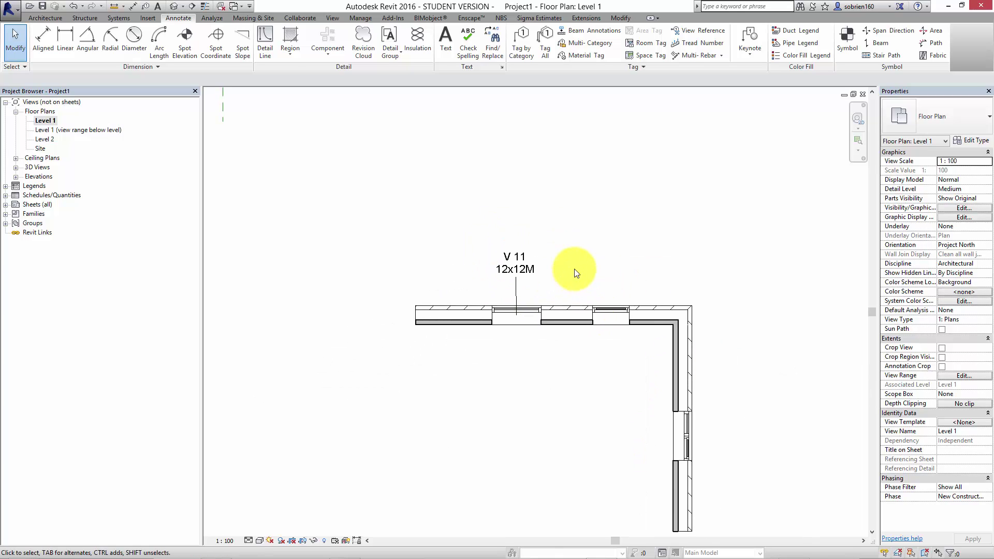
click(514, 264)
click(424, 54)
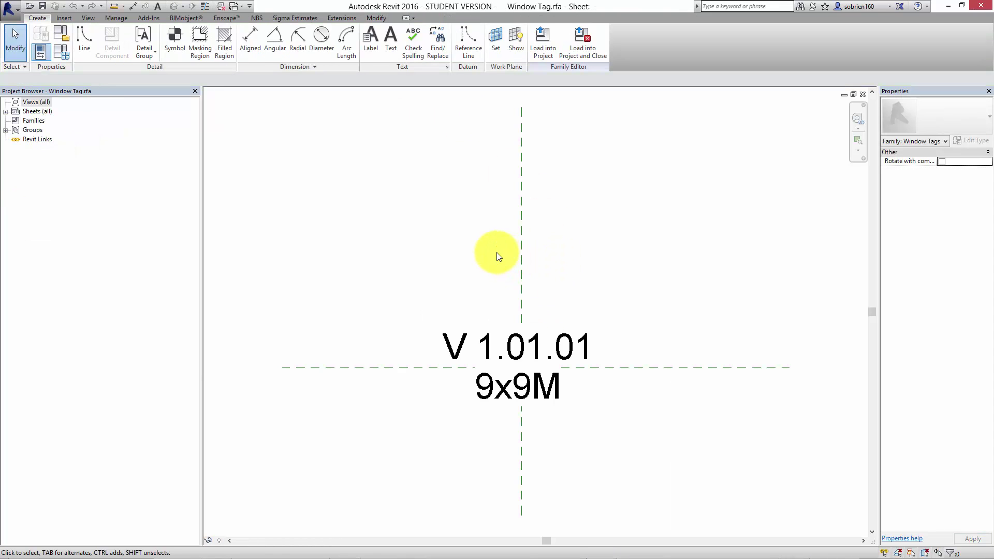
middle_drag(506, 281, 492, 192)
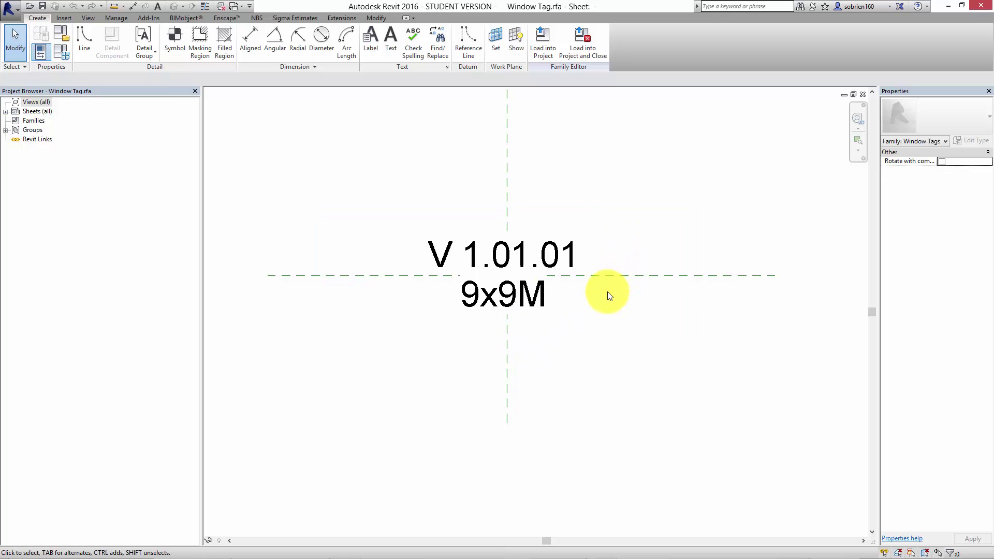
click(549, 323)
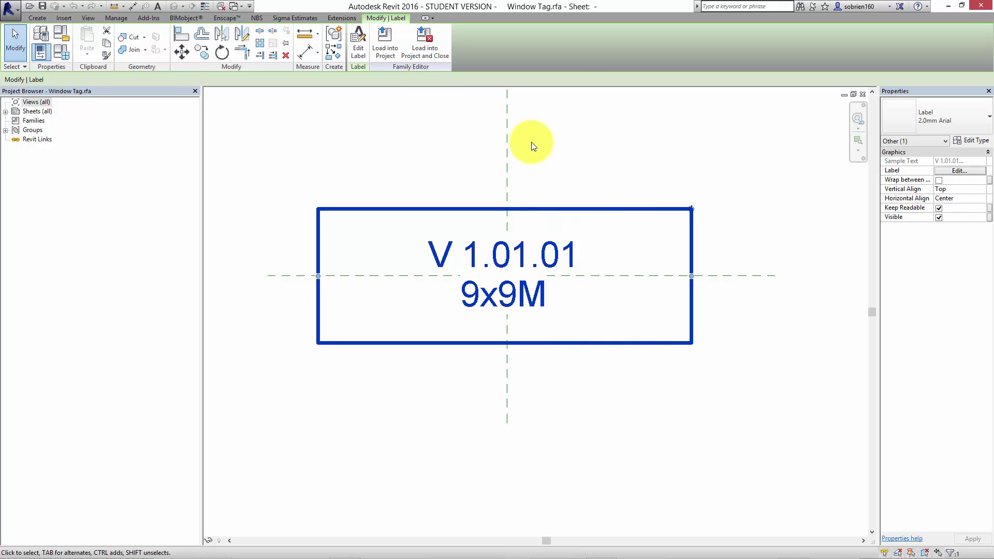
click(359, 54)
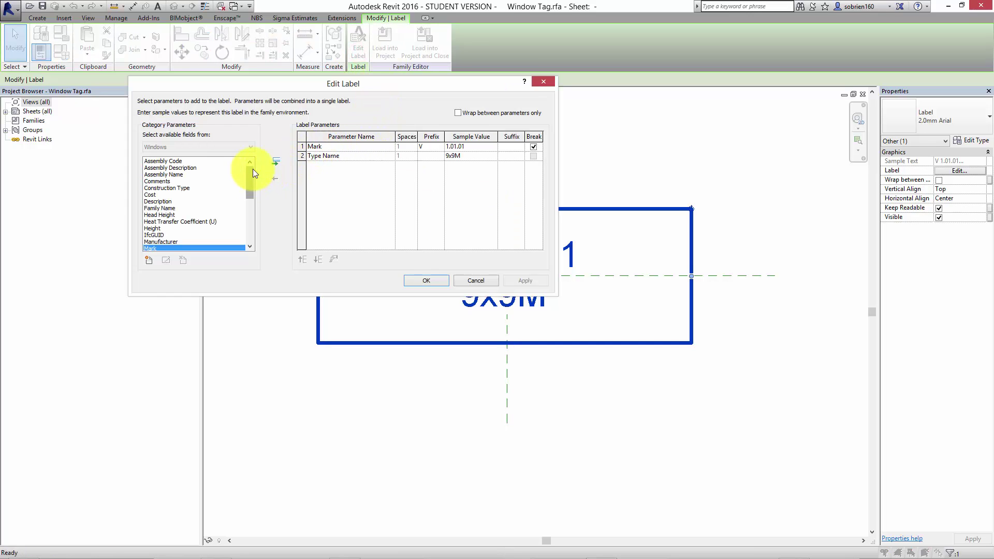
scroll(248, 212, down, 5)
scroll(249, 212, up, 5)
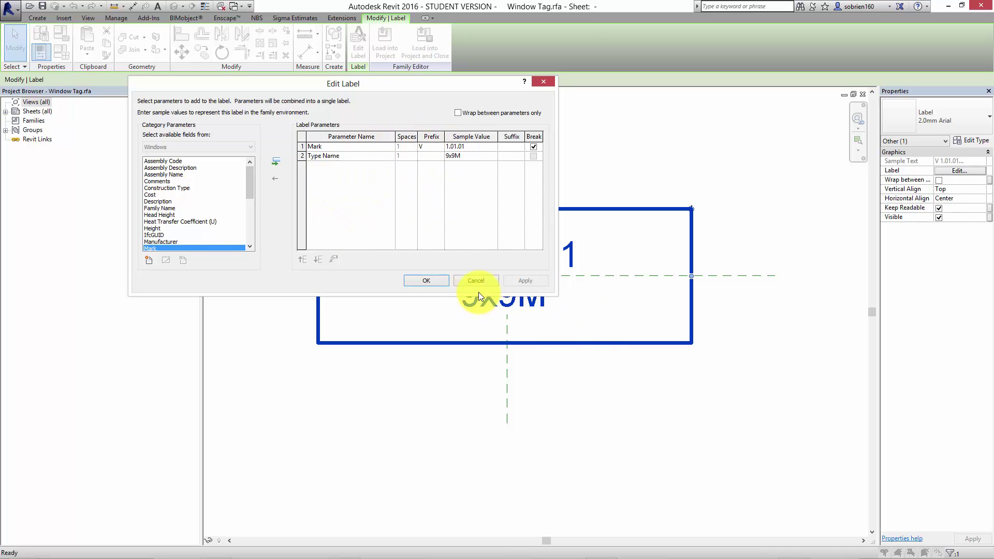
click(427, 147)
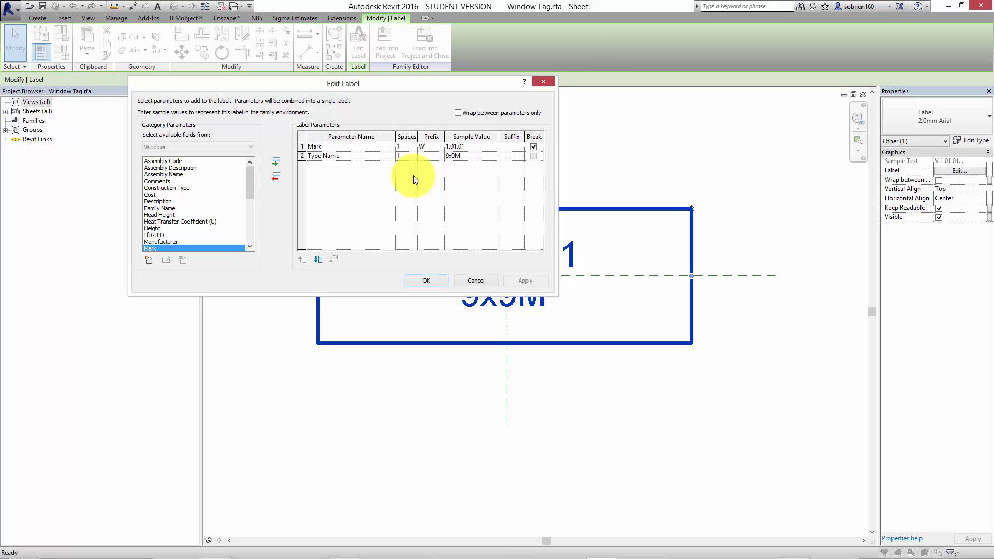
click(469, 148)
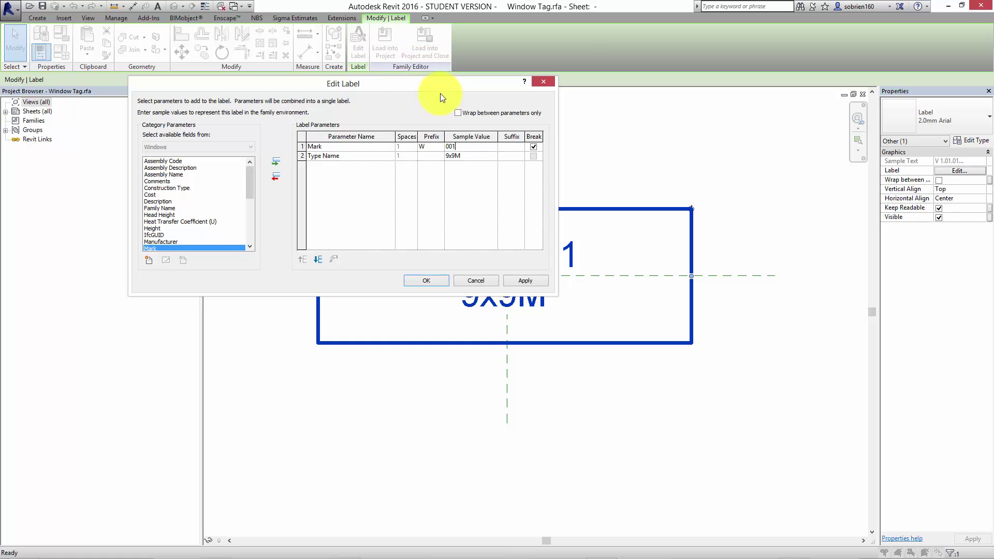
mouse_move(443, 92)
mouse_down()
mouse_move(295, 121)
mouse_move(445, 111)
mouse_up()
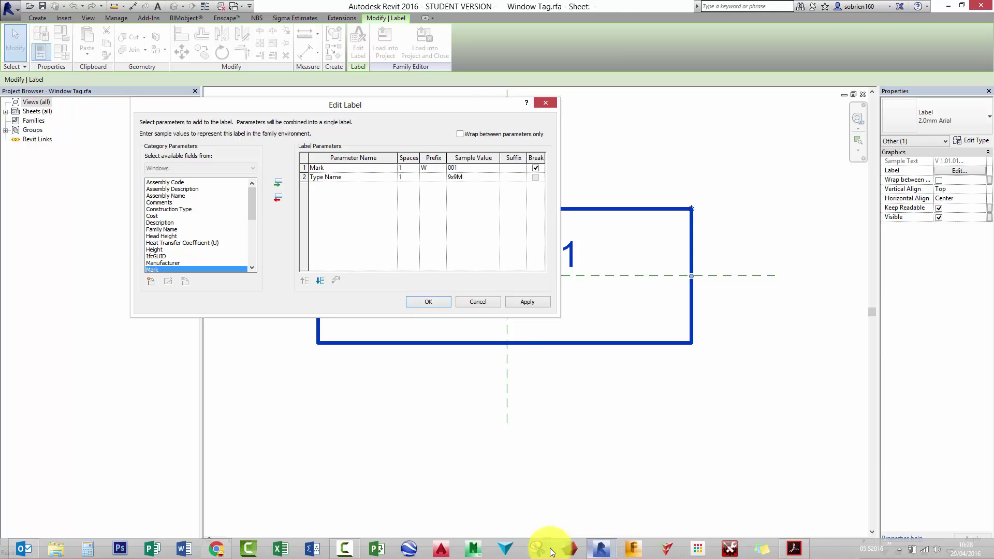
click(344, 549)
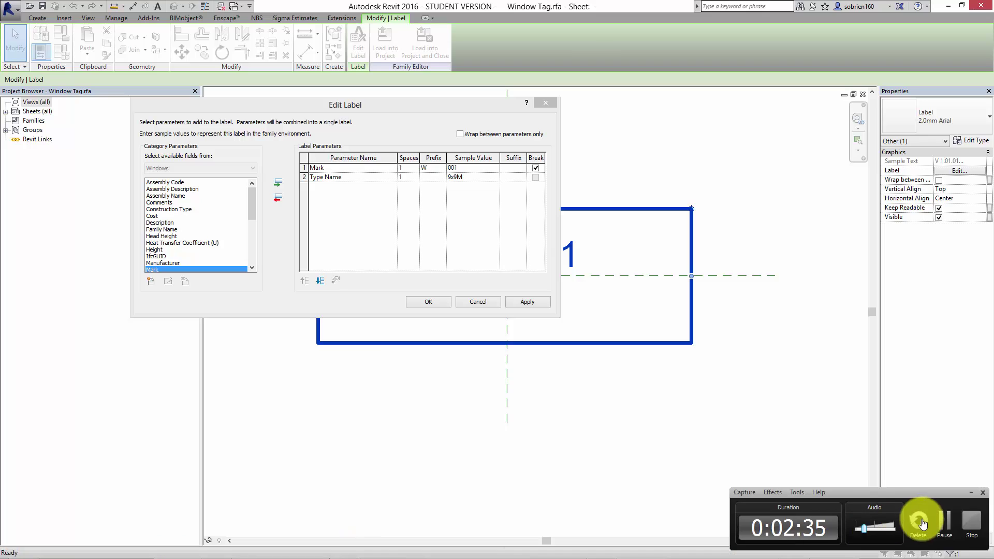
click(942, 518)
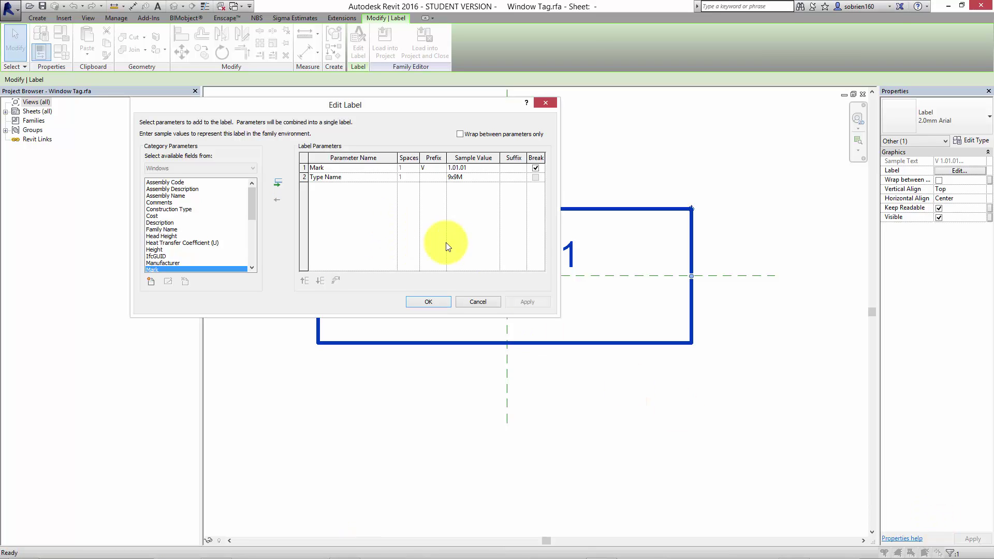
click(473, 306)
click(451, 395)
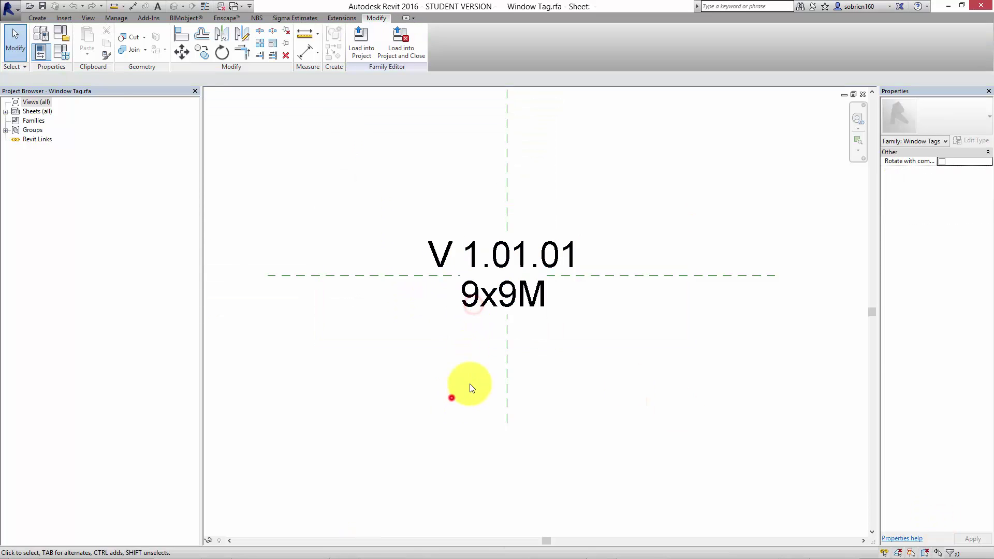
click(550, 310)
click(612, 194)
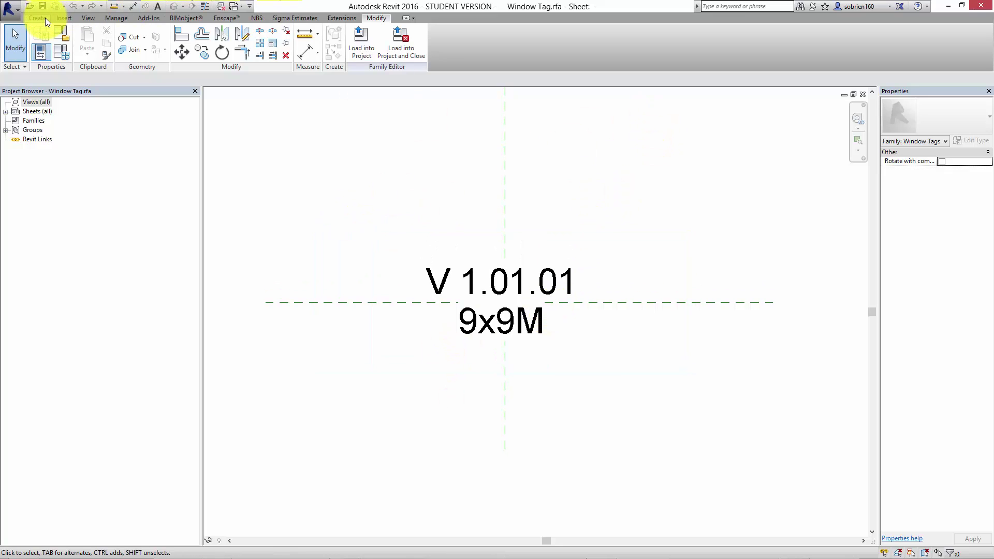
Step: Switch to Chrome to view the window tags on the Publication1 floor plan, and return to Revit
click(220, 550)
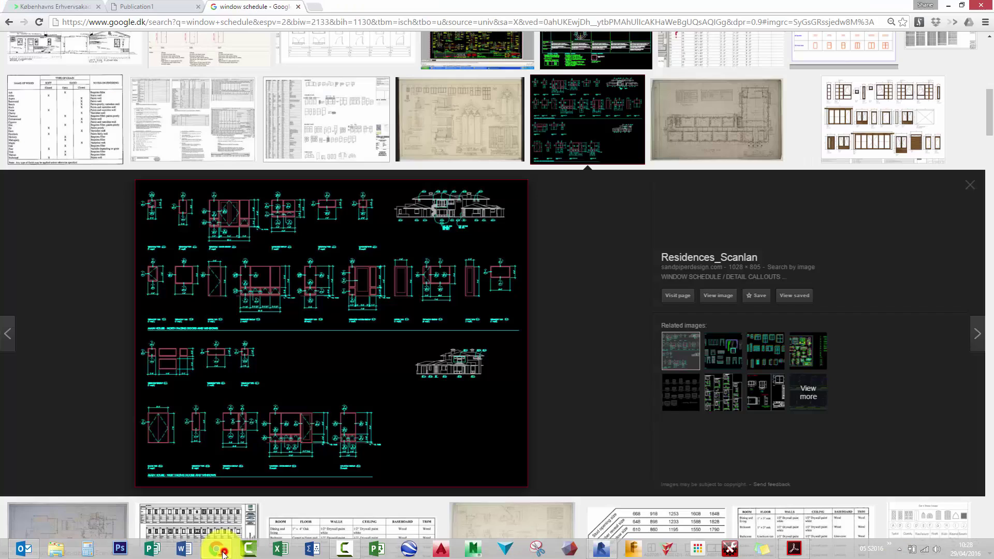
click(189, 7)
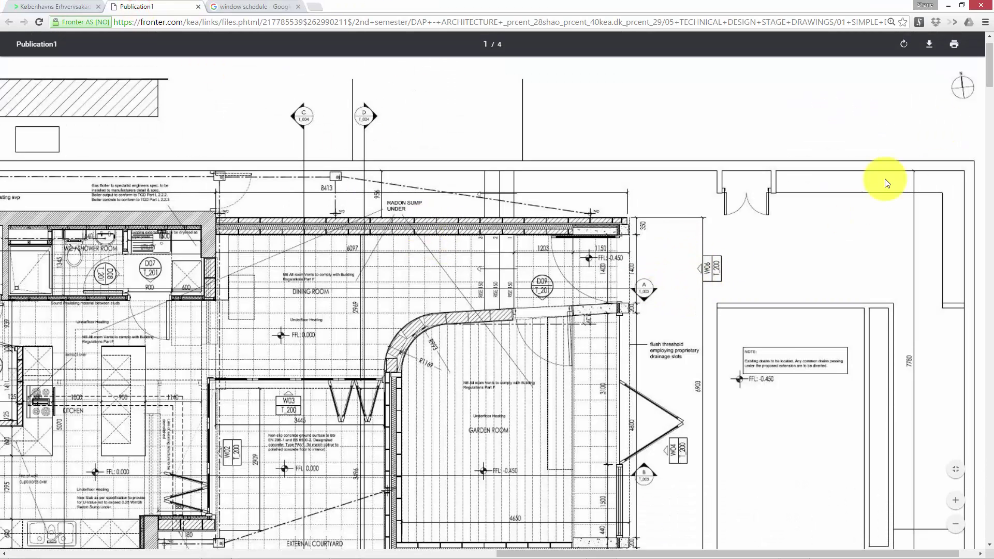
click(949, 5)
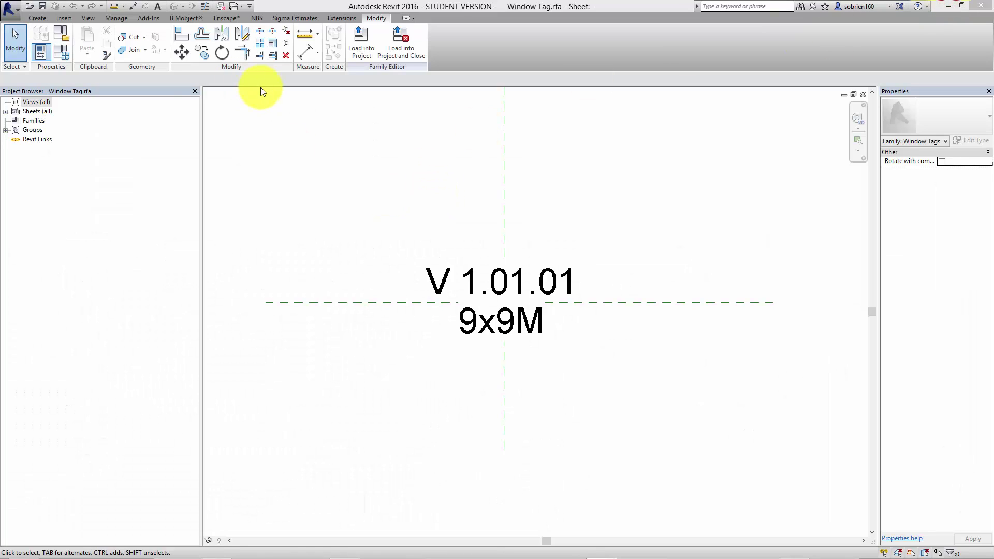
Step: Draw a vertical line about 10.4 long left of the label and a horizontal line about 13.3 long from its upper end above the text
click(37, 18)
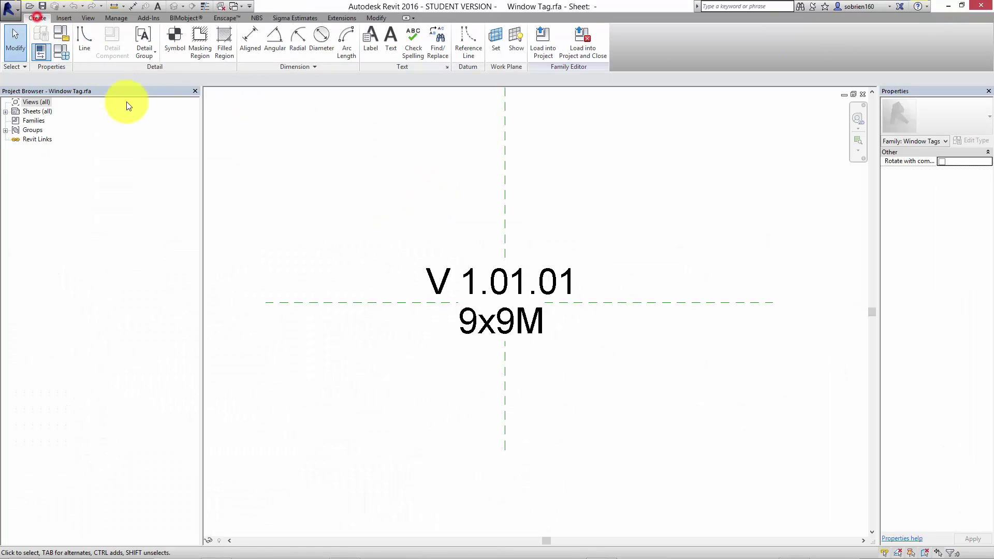
click(83, 46)
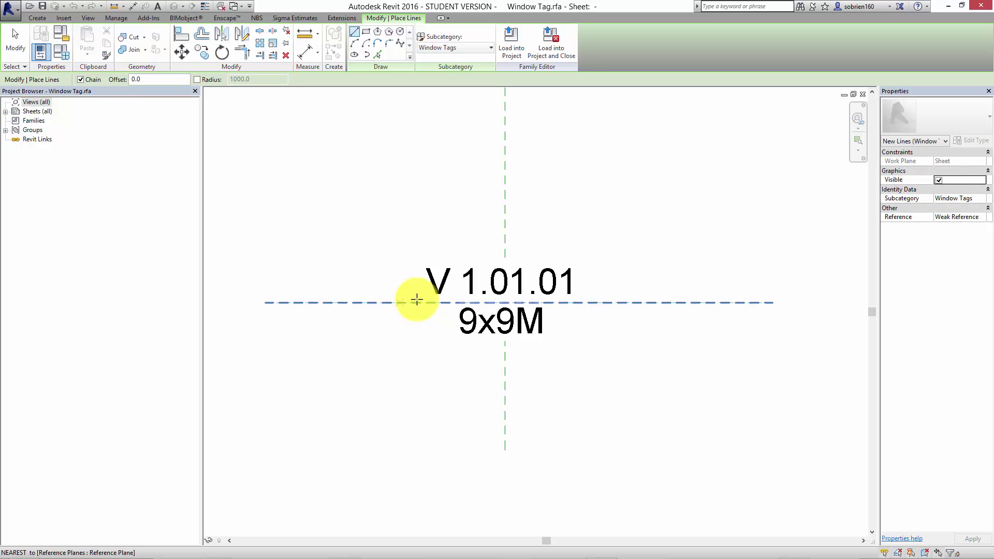
click(408, 243)
click(408, 376)
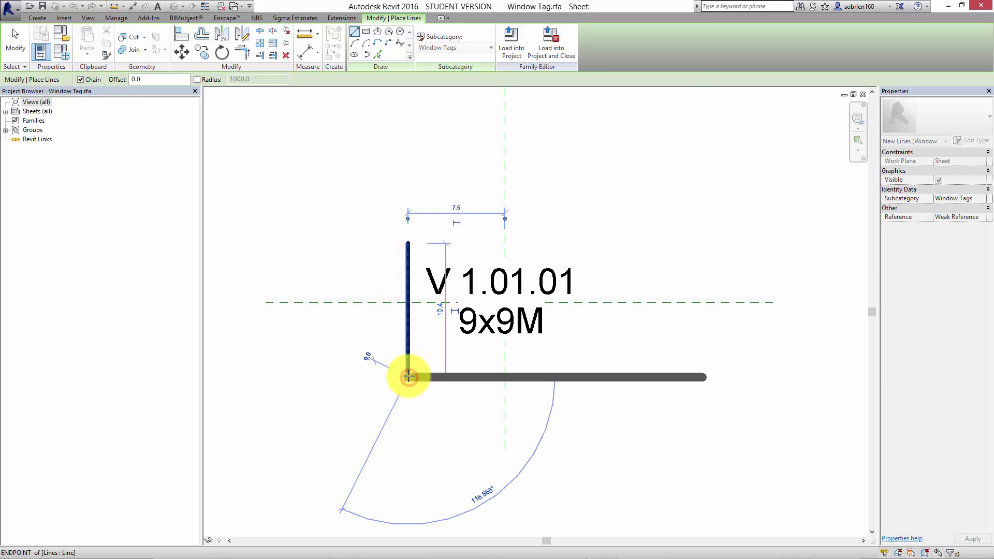
key(Escape)
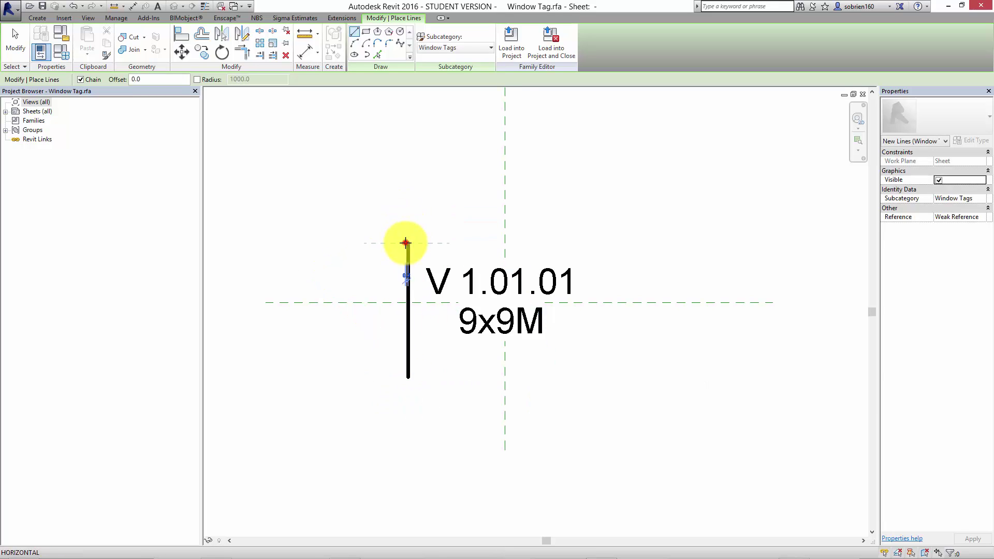
click(408, 243)
click(581, 242)
key(Escape)
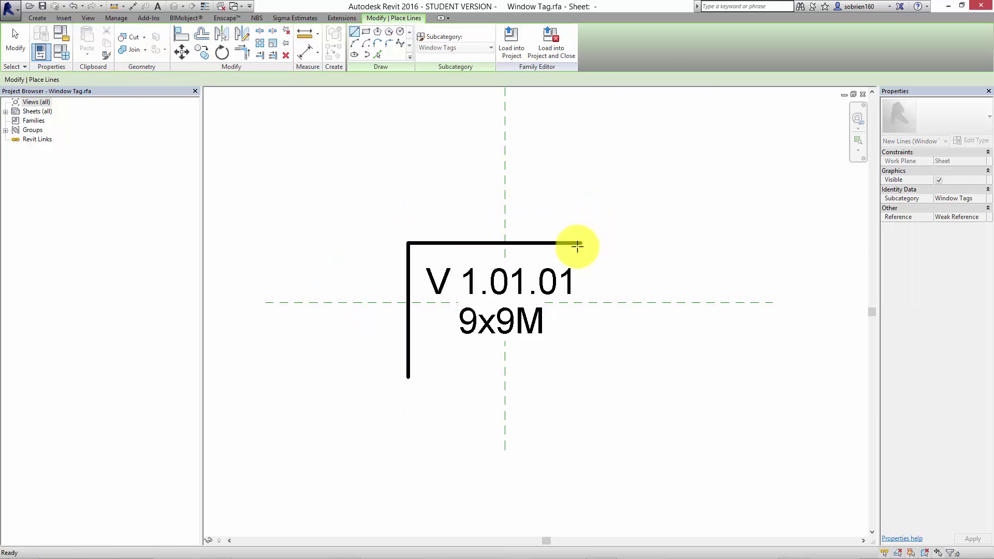
key(Escape)
Step: Mirror the upper line about the horizontal reference plane and the left line about the vertical reference plane
click(449, 242)
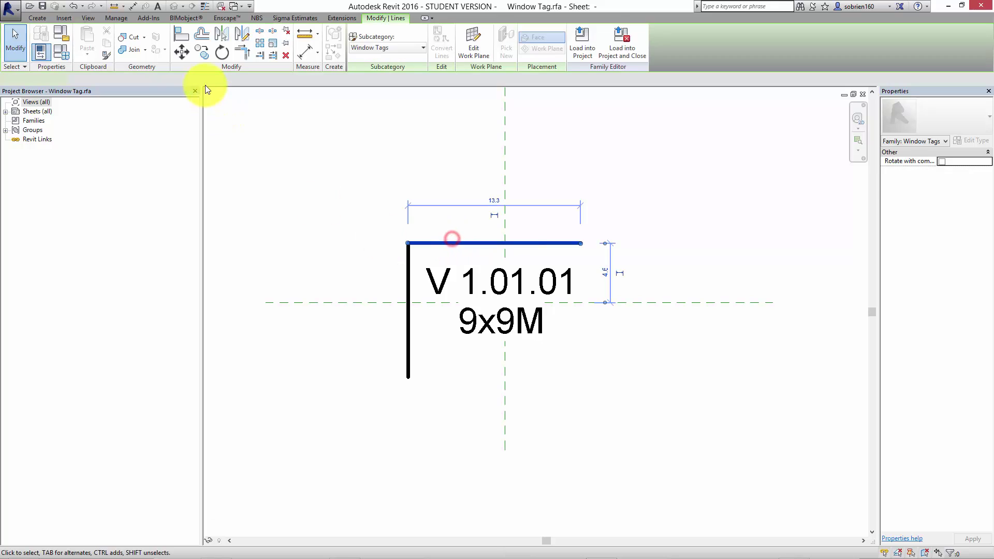
click(222, 35)
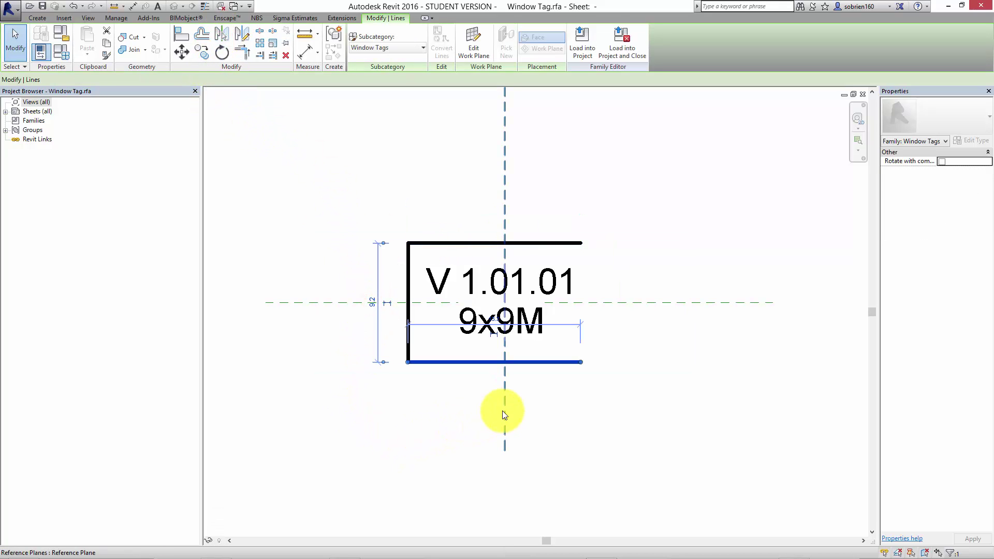
click(409, 252)
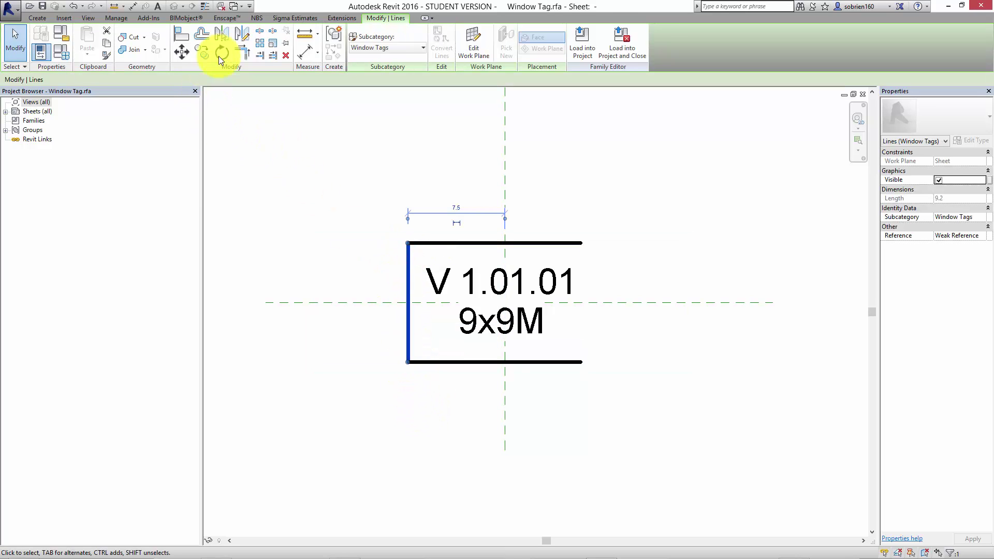
click(222, 34)
click(505, 197)
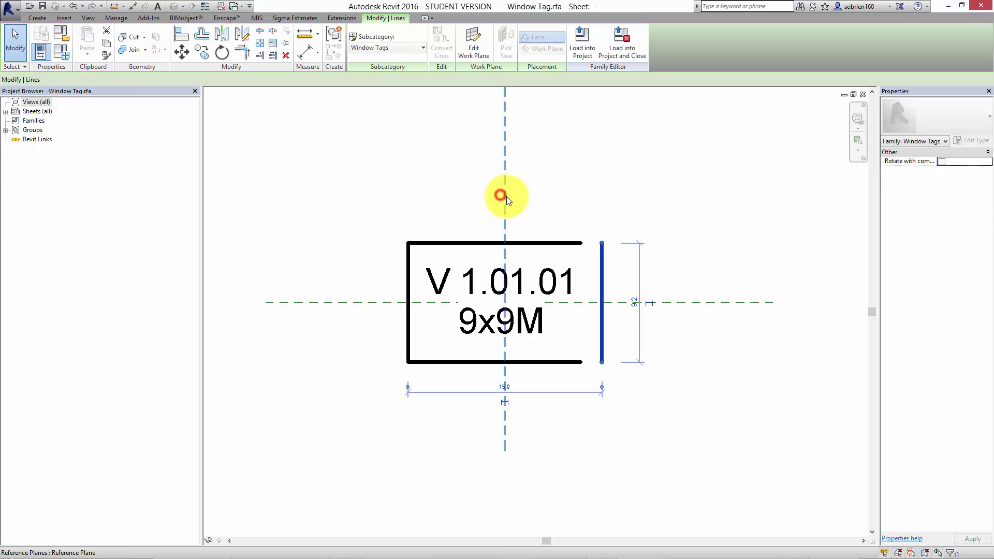
click(545, 198)
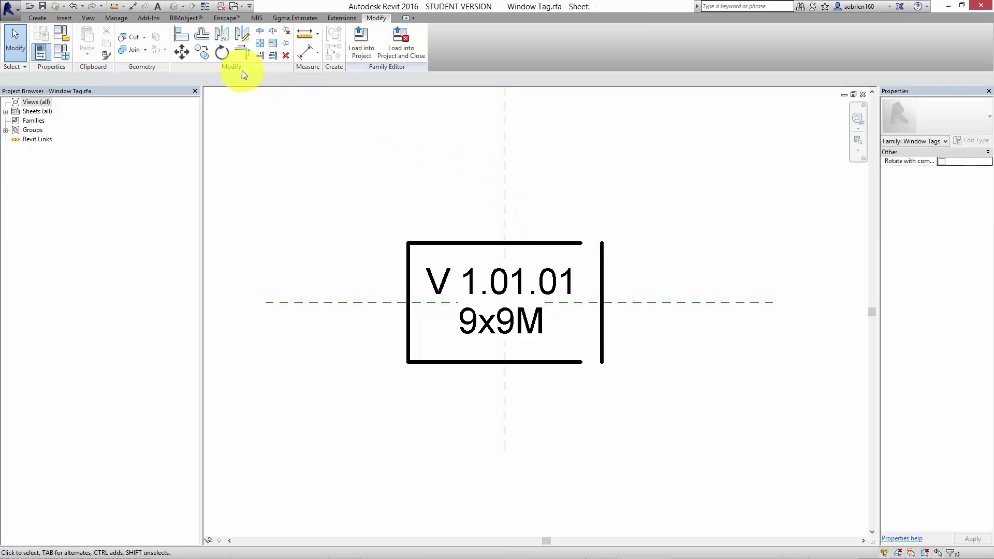
Step: Trim/extend the upper and lower lines to the mirrored vertical line to close the rectangle around the label
click(242, 52)
click(572, 243)
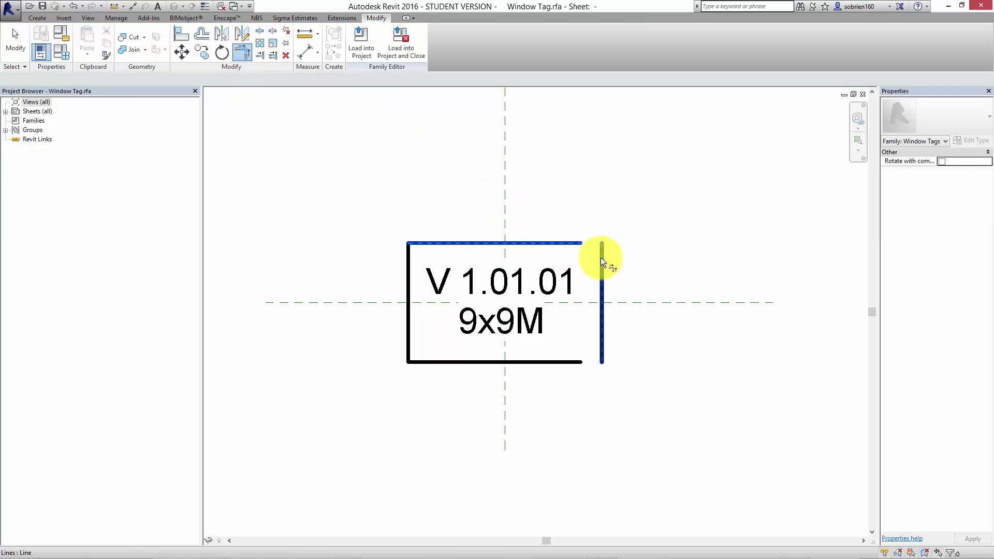
click(601, 258)
click(583, 364)
click(601, 346)
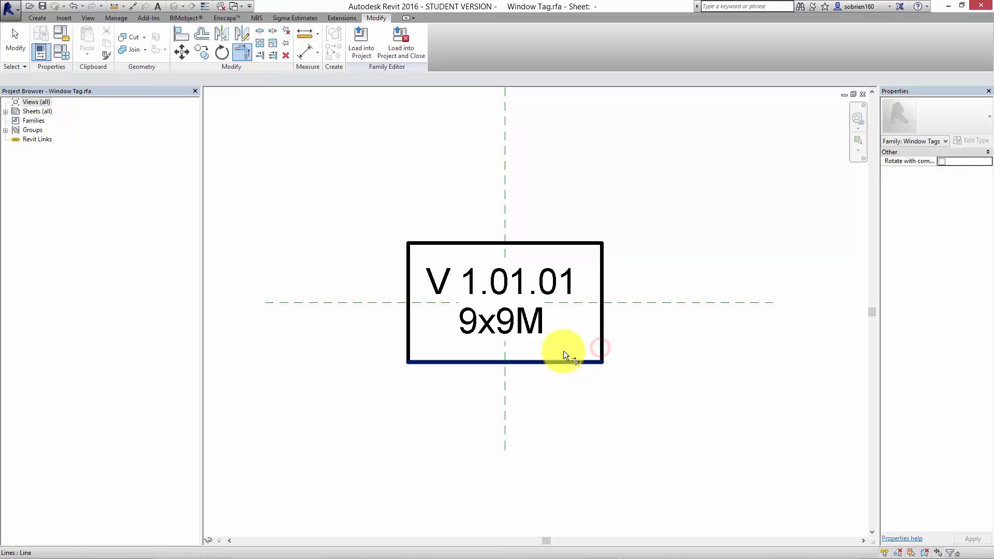
key(Escape)
Step: Draw a horizontal dividing line through the rectangle between the midpoints of its two vertical sides
click(42, 19)
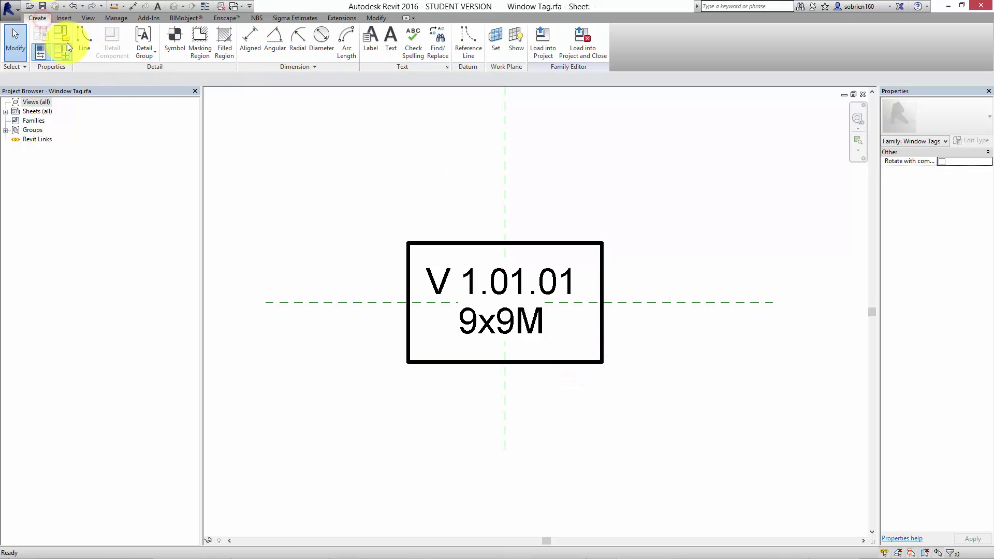
click(81, 38)
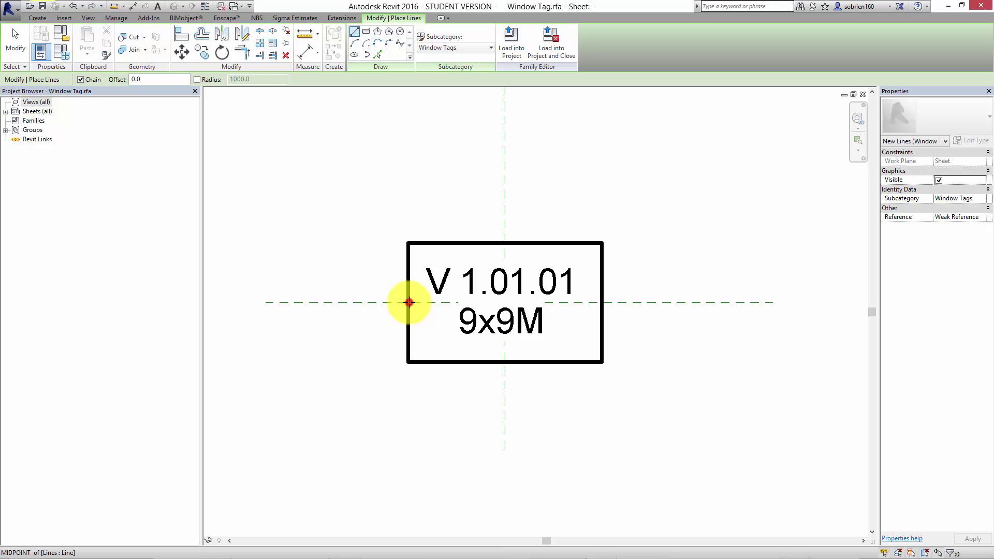
click(409, 302)
click(602, 302)
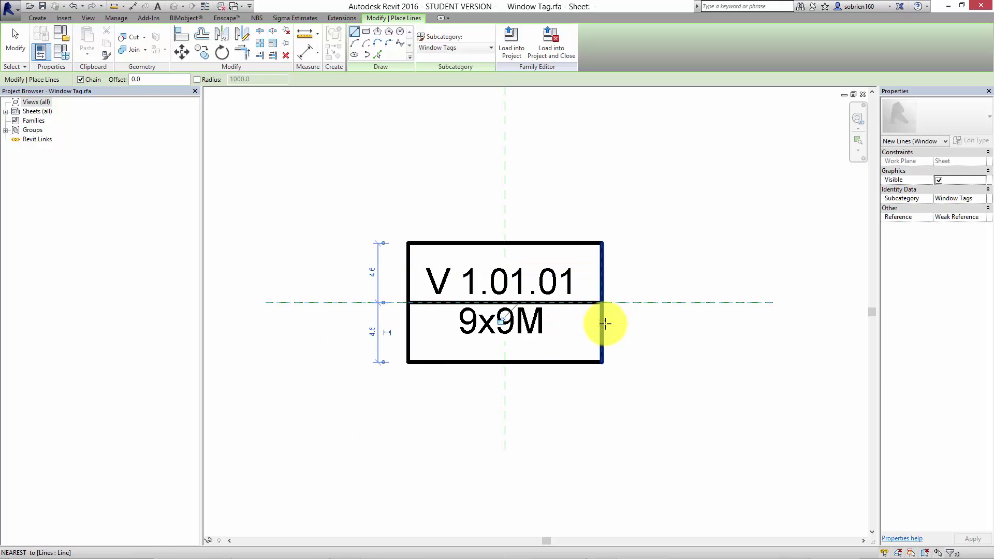
key(Escape)
key(Escape)
Step: Edit the tag label, setting the Mark prefix to W and removing the Type Name parameter
scroll(643, 368, down, 2)
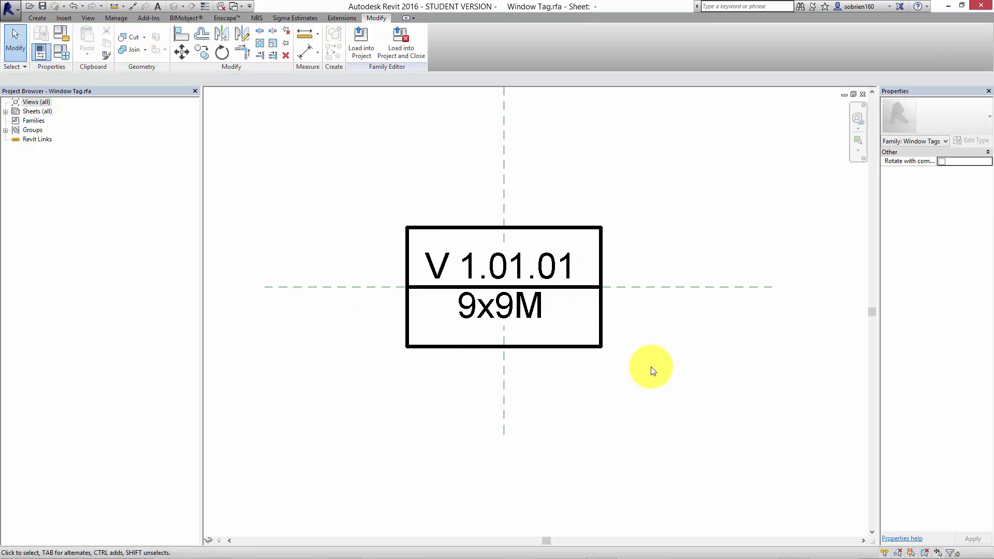
click(565, 317)
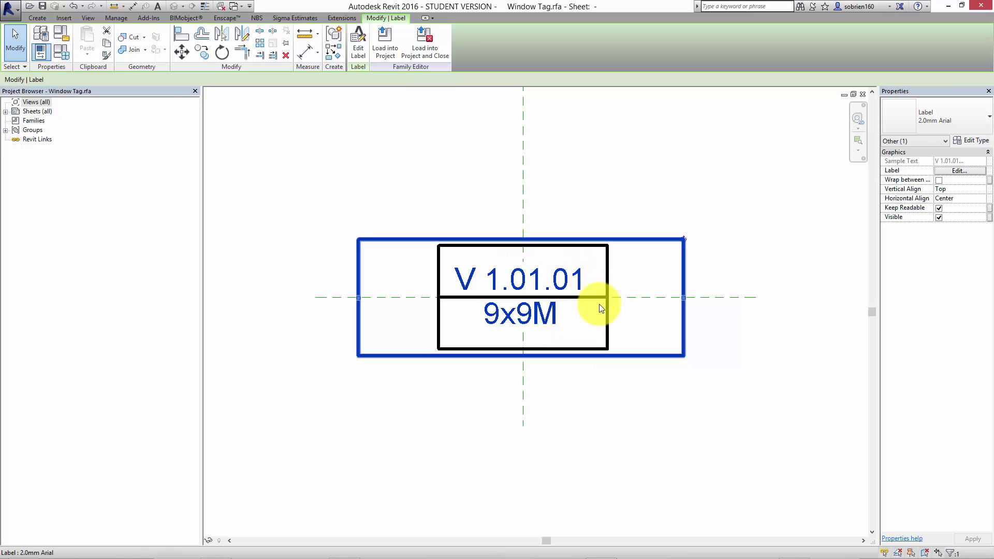
click(359, 42)
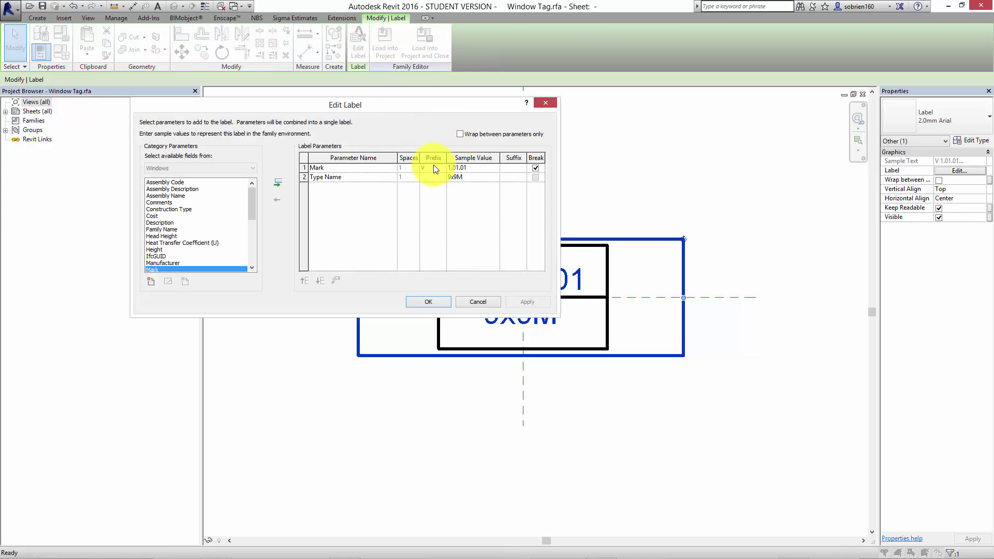
click(434, 167)
click(332, 178)
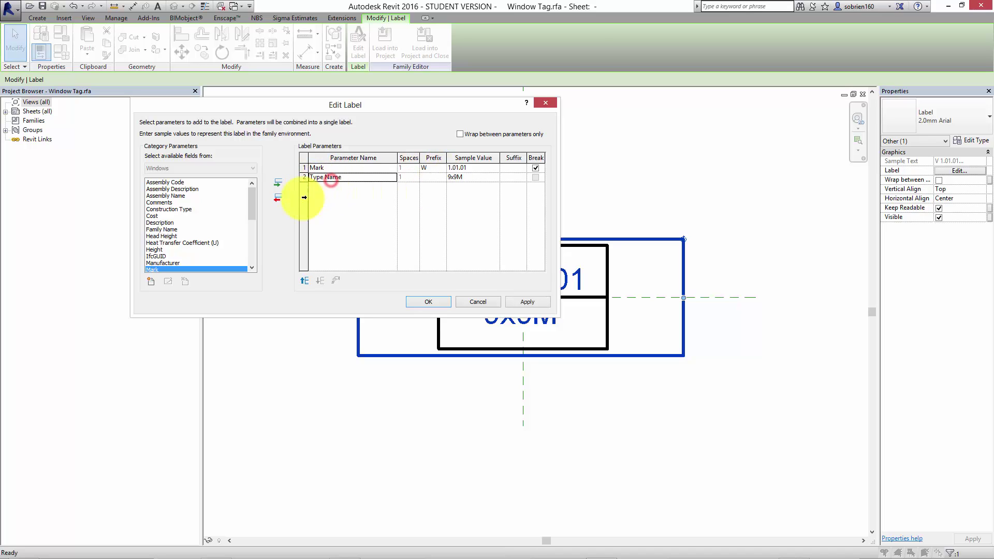
click(278, 198)
Step: Set the sample value of the label's Mark parameter to 001 and apply the label changes
click(469, 167)
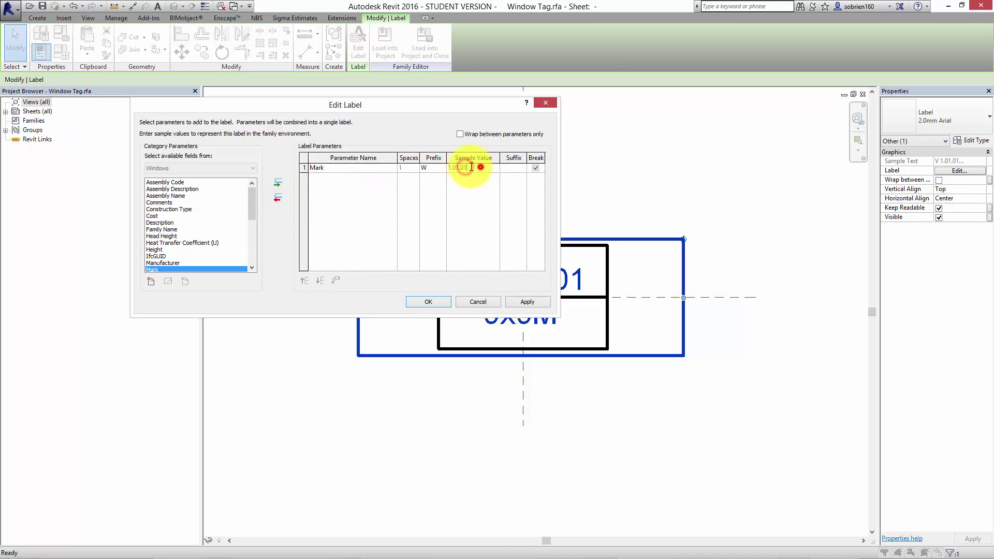
text(001)
click(524, 301)
click(433, 302)
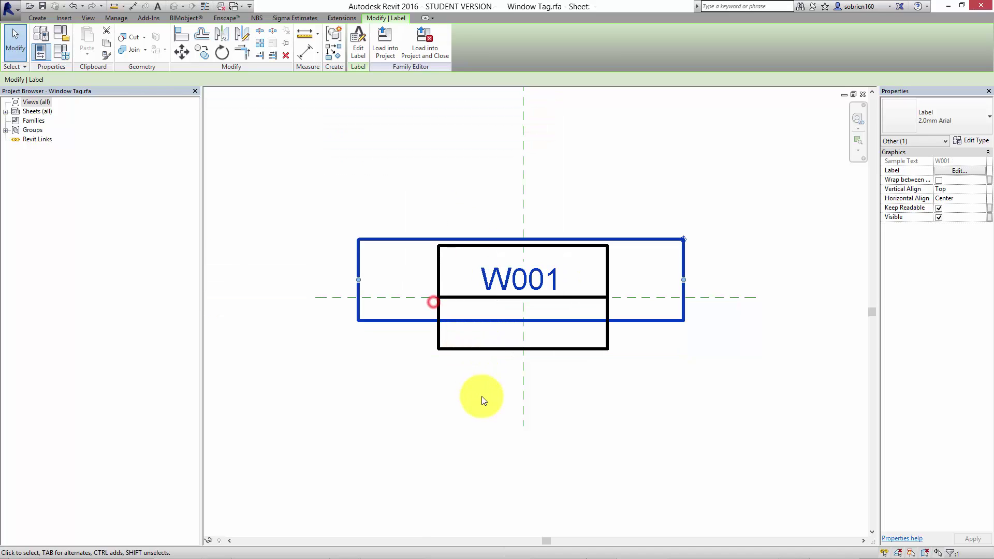
Step: Nudge the W001 label upward to centre it within the upper half of the rectangular frame
key(Up)
key(Up)
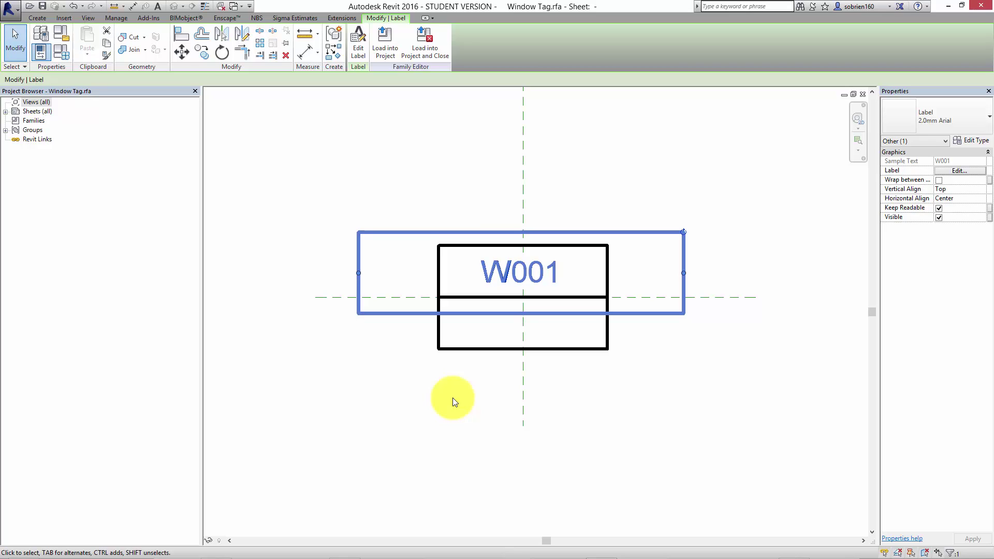
click(422, 414)
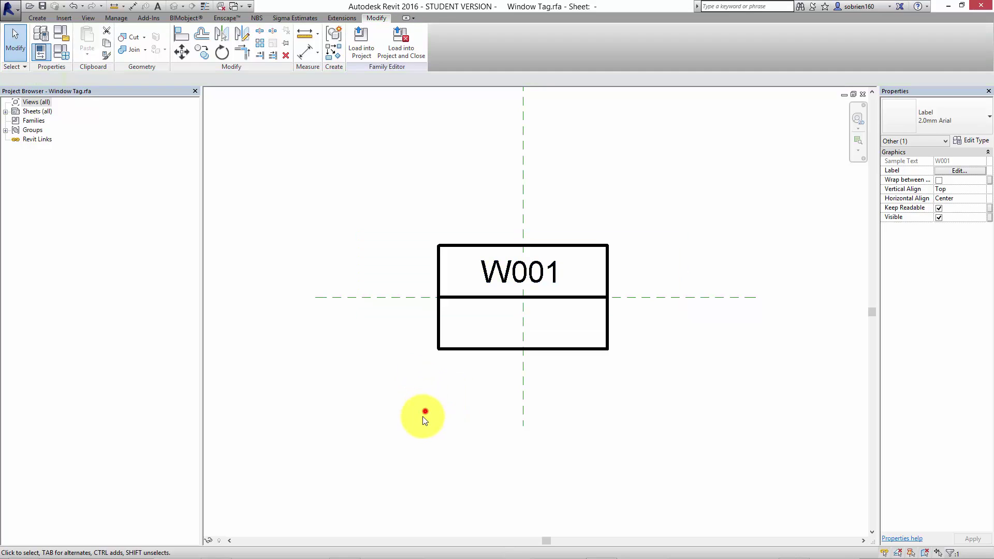
Step: Copy the W001 label straight down and nudge the copy to centre it within the frame's lower half
click(523, 281)
click(201, 53)
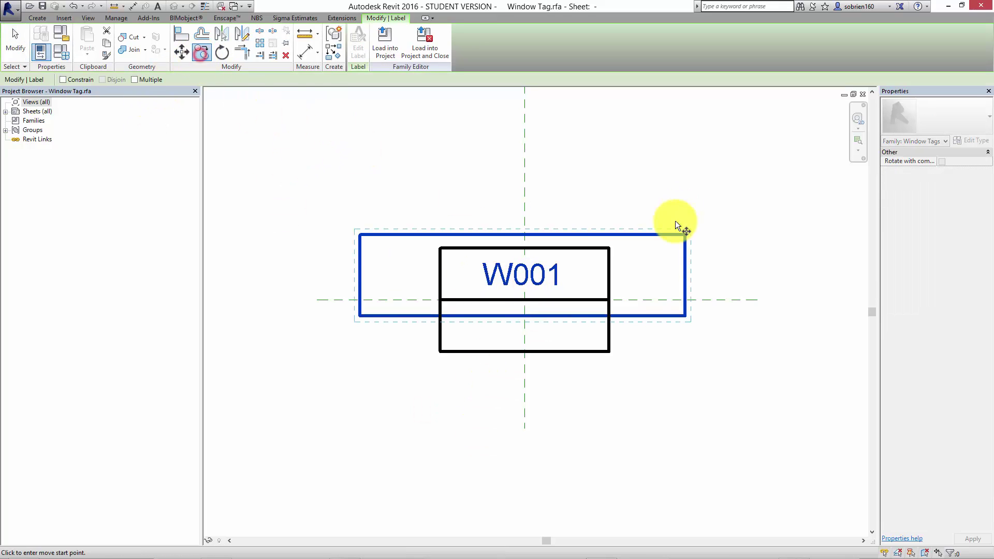
click(747, 265)
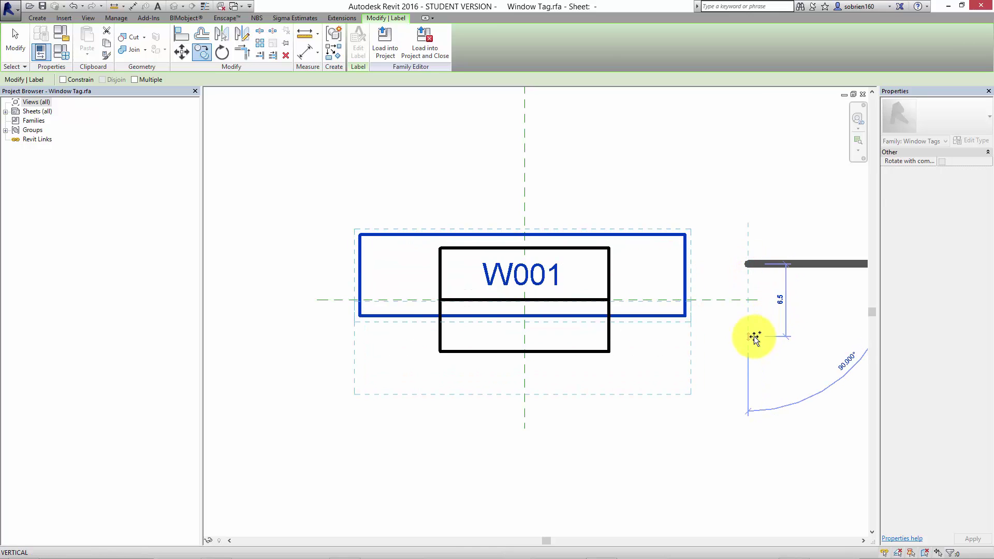
click(755, 336)
key(Up)
key(Up)
key(Up)
key(Up)
key(Up)
key(Up)
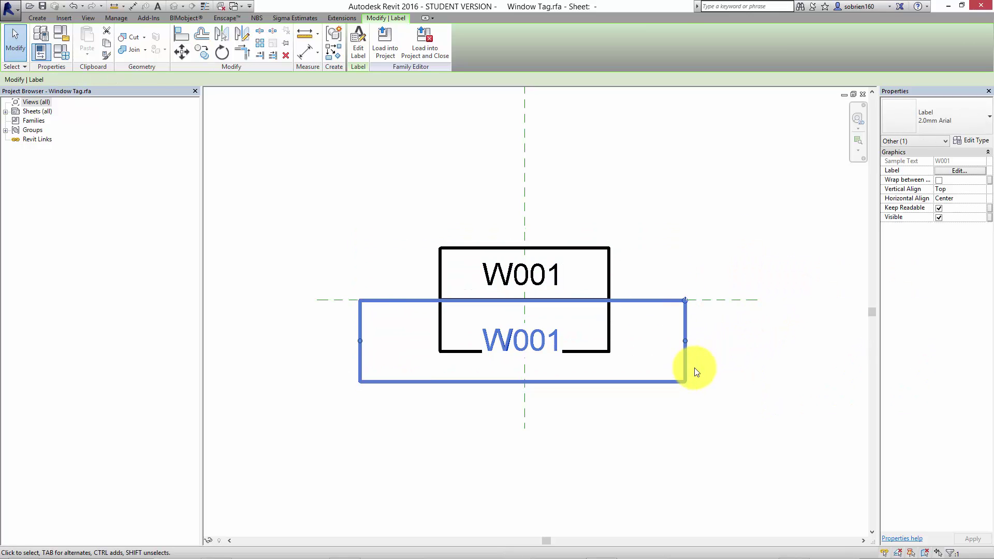
key(Down)
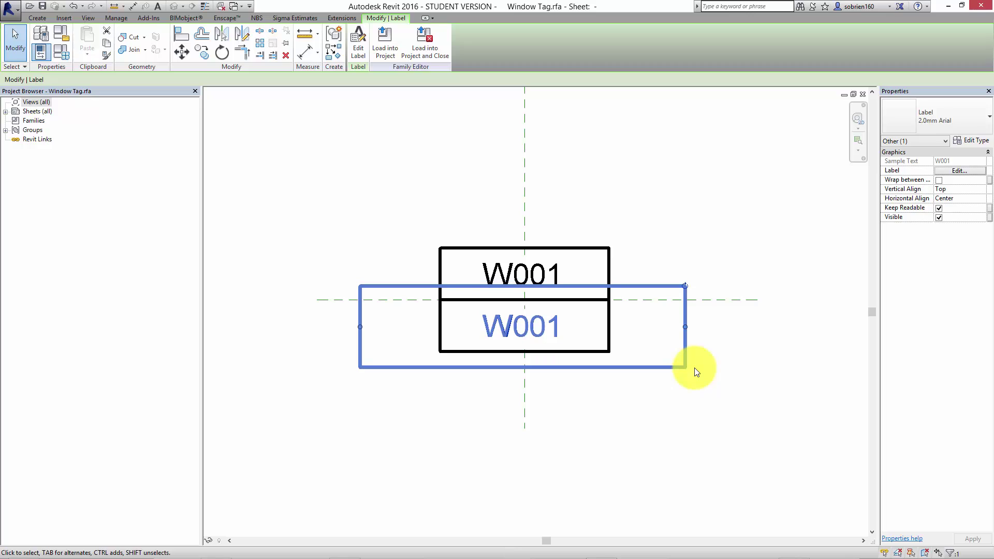
Step: Edit the copied lower label, replacing its Mark parameter with Type Name, and accept the label changes
click(351, 56)
click(329, 168)
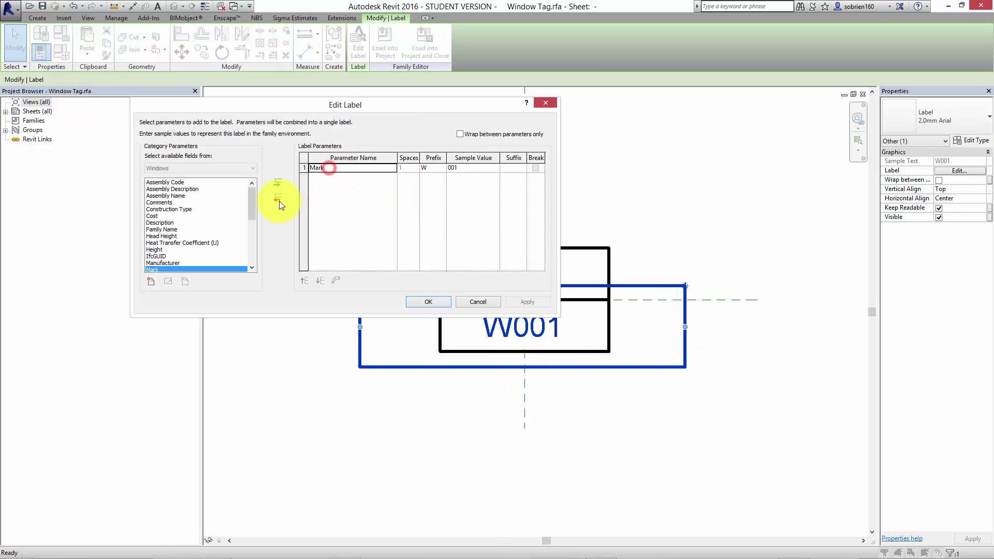
click(278, 200)
drag(252, 204, 250, 279)
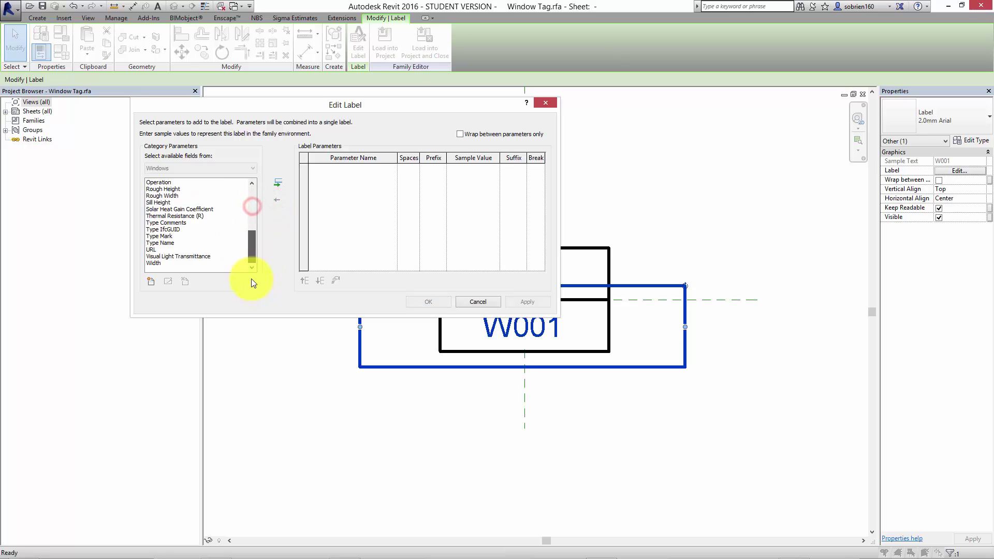
click(165, 243)
click(275, 184)
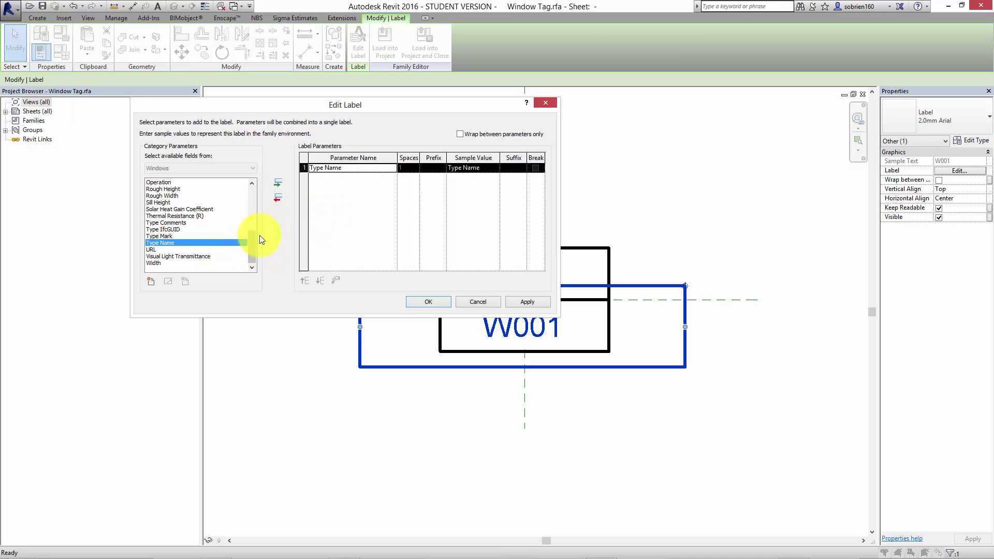
mouse_move(249, 241)
mouse_down()
mouse_move(240, 195)
mouse_move(236, 249)
mouse_up()
click(161, 242)
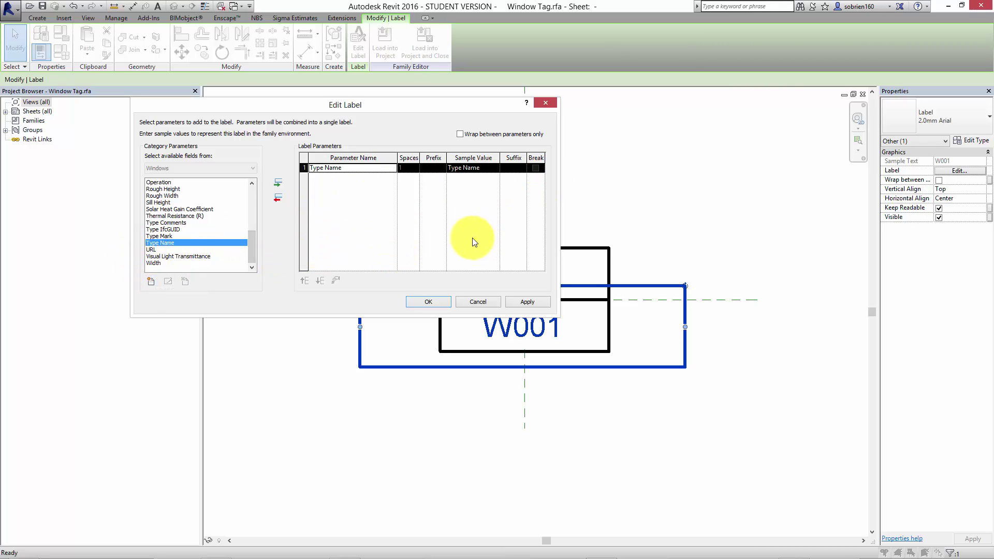
click(535, 303)
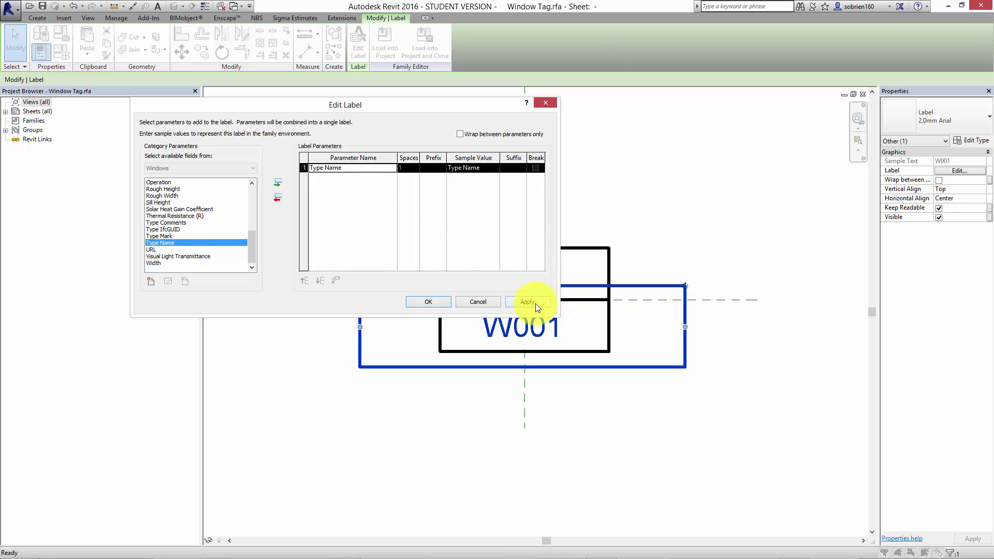
click(428, 301)
click(367, 417)
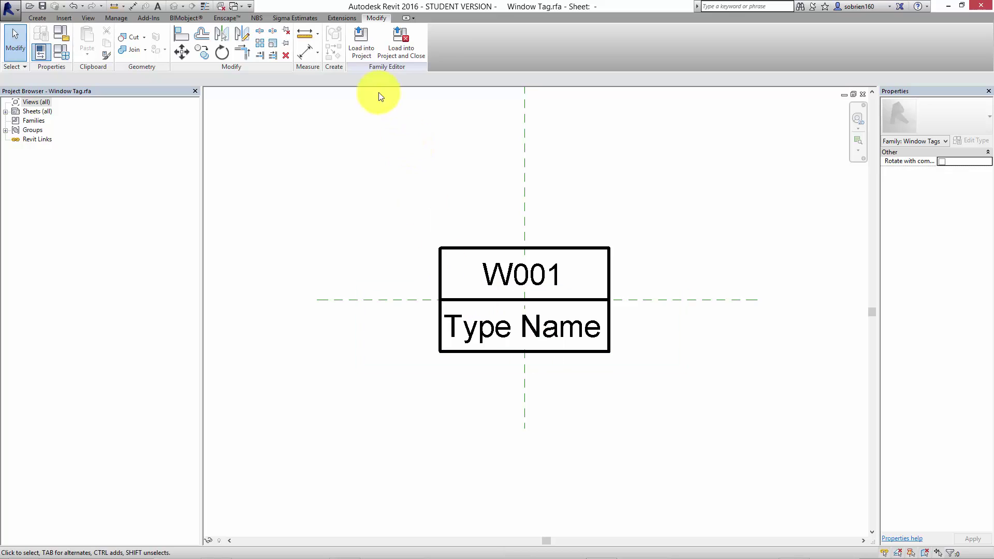
Step: Save the family to the Desktop as Window Tag_shao.rfa, replacing the existing file
click(9, 7)
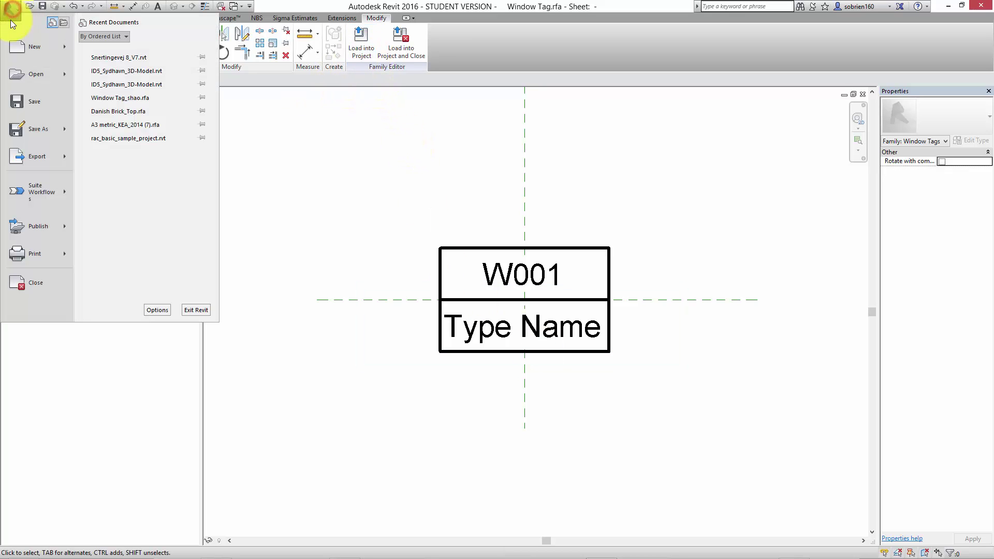
mouse_move(46, 136)
click(102, 93)
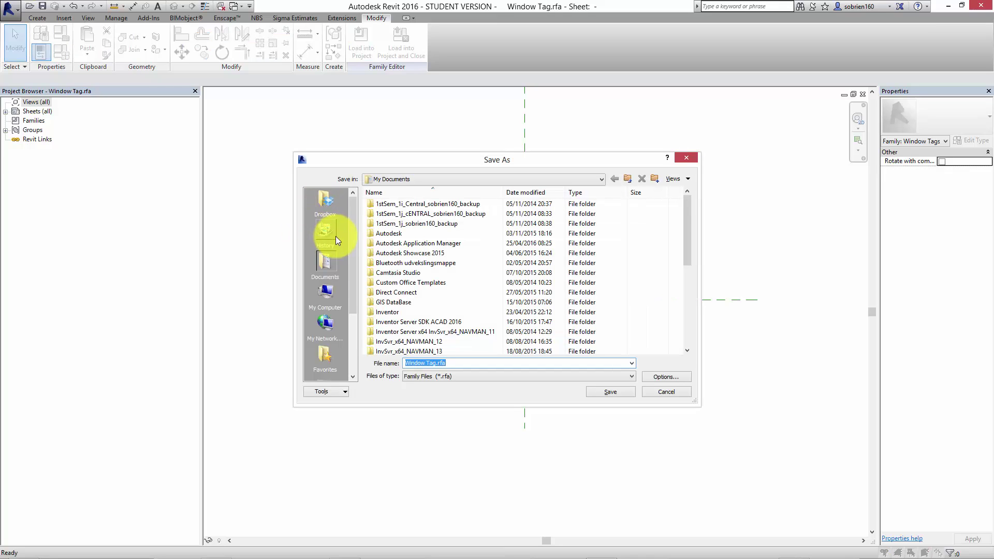
drag(357, 299, 353, 334)
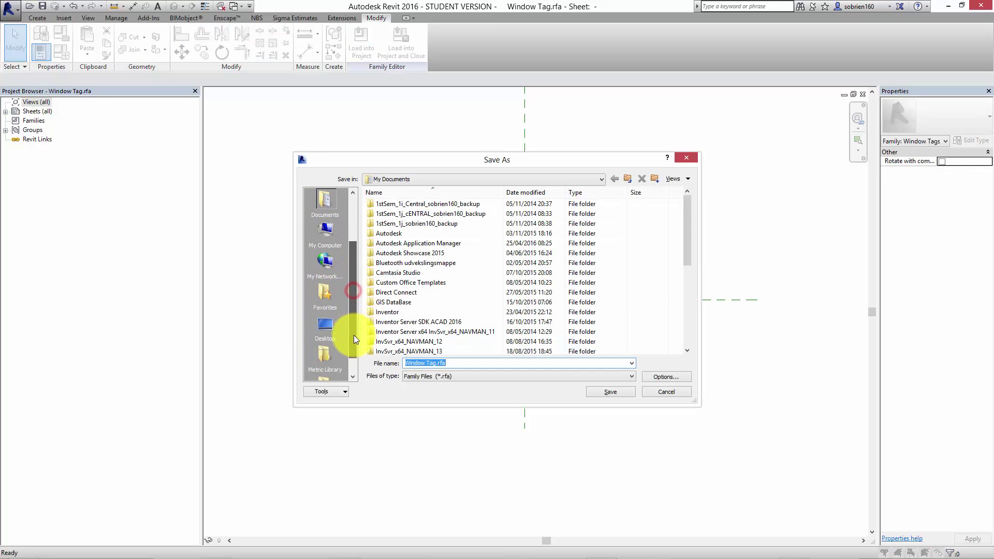
click(338, 325)
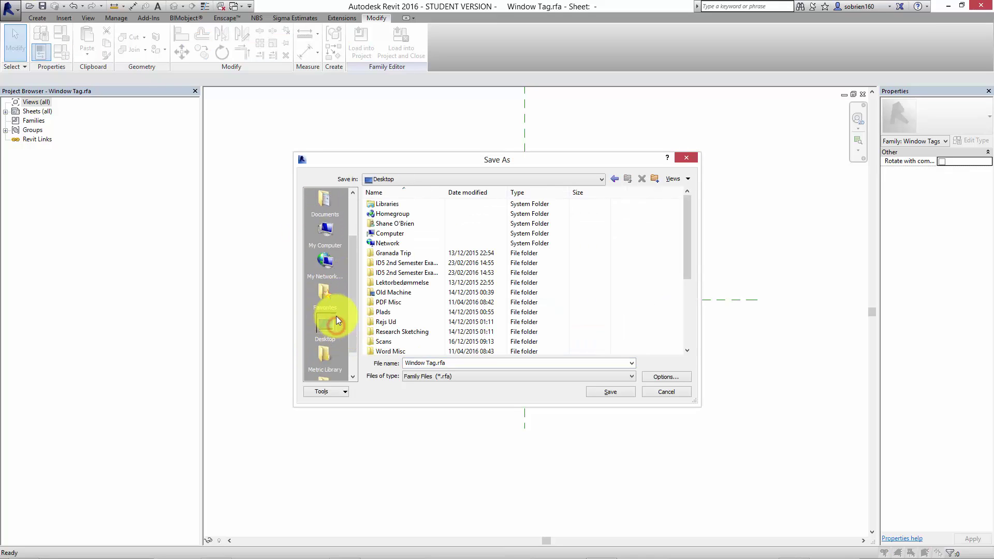
click(436, 363)
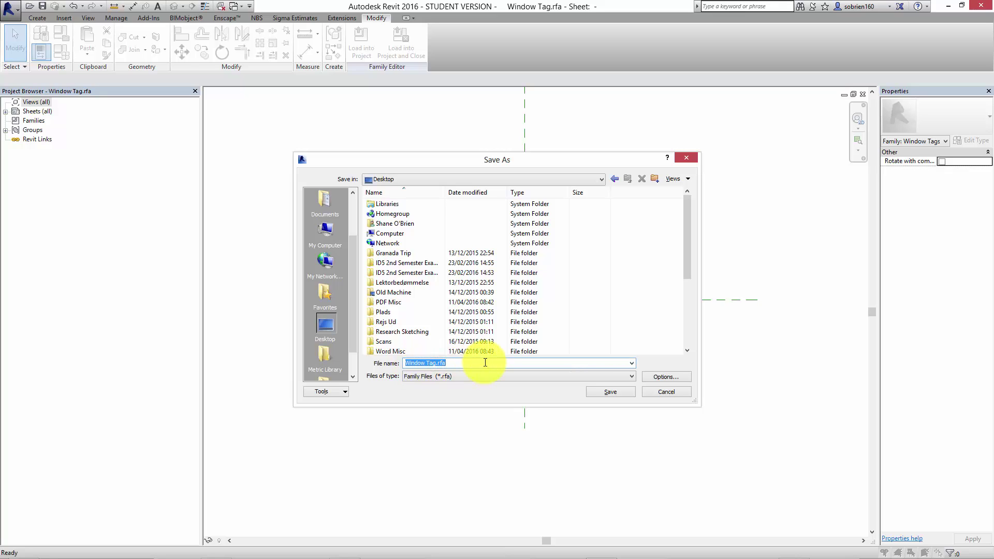
click(485, 363)
text(_shao)
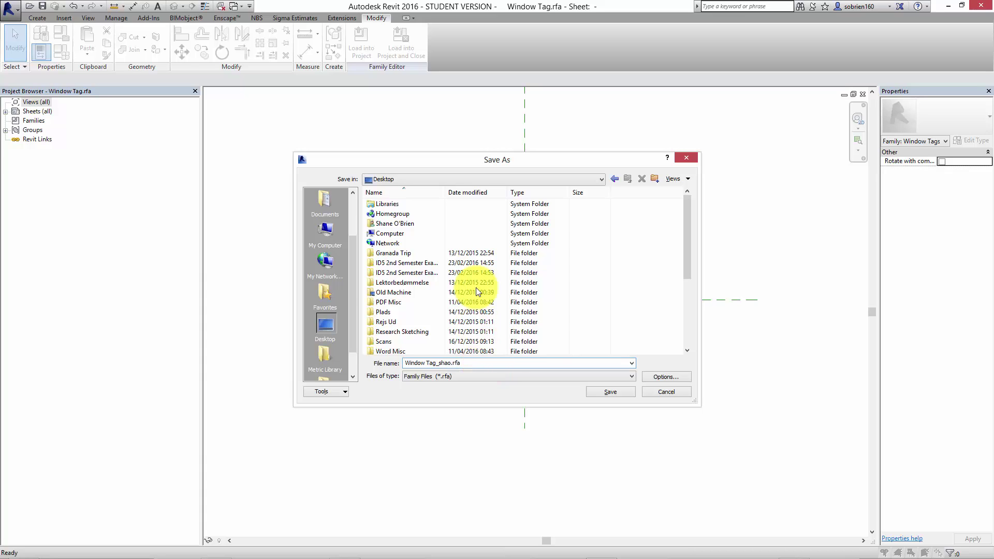
click(604, 392)
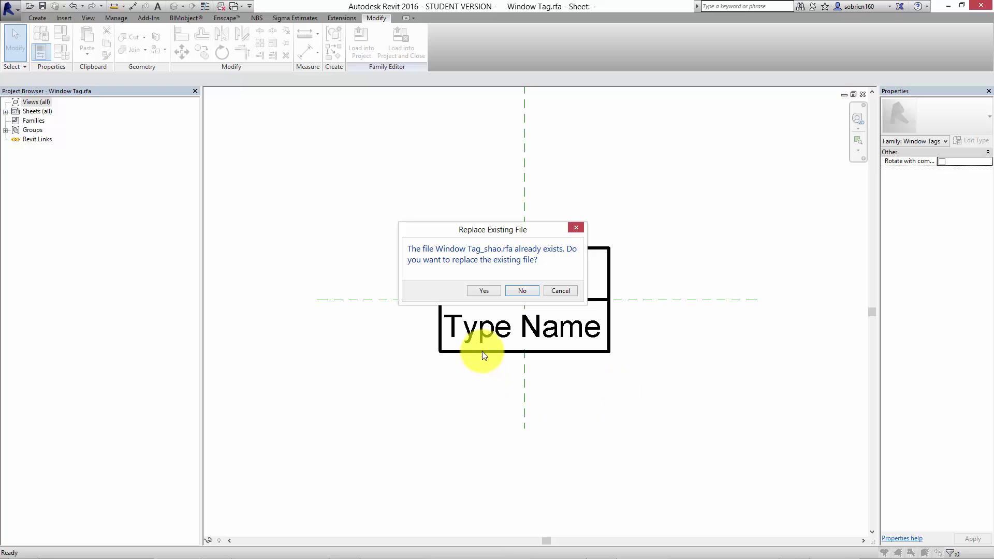
click(496, 291)
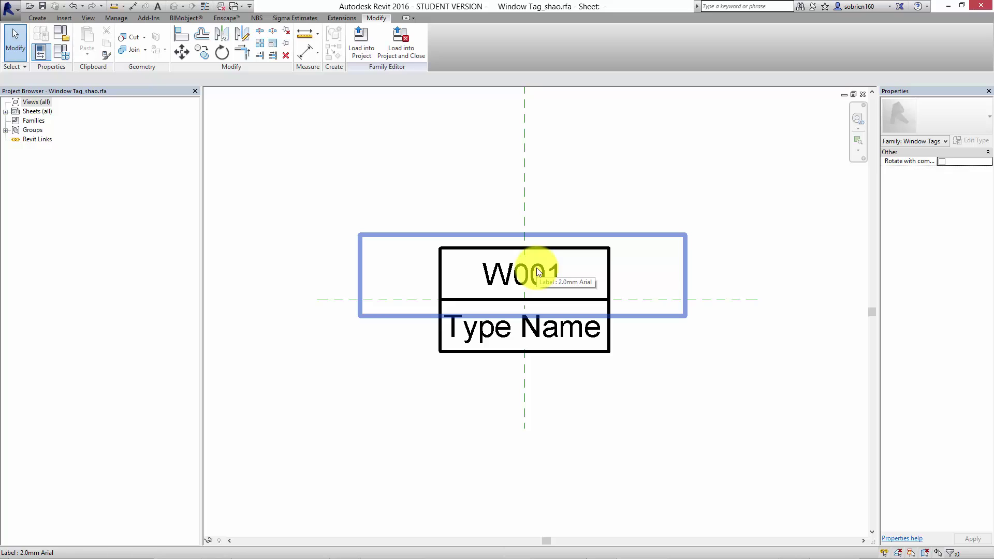
Step: Load the finished window tag family into the open project, Project1
middle_drag(536, 144, 490, 147)
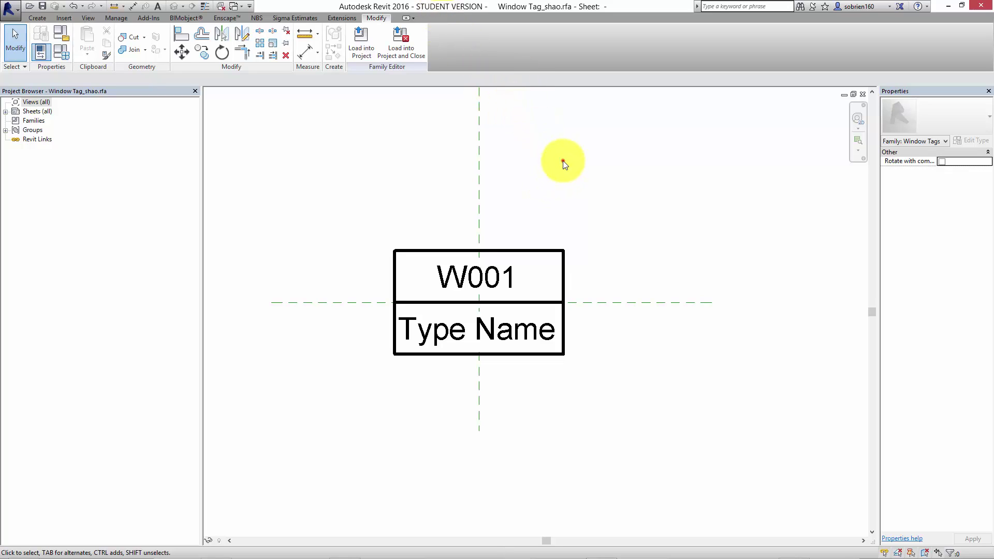
mouse_move(564, 207)
middle_down()
mouse_move(564, 238)
mouse_move(552, 247)
mouse_move(601, 255)
mouse_move(620, 247)
mouse_move(606, 256)
mouse_move(570, 241)
middle_up()
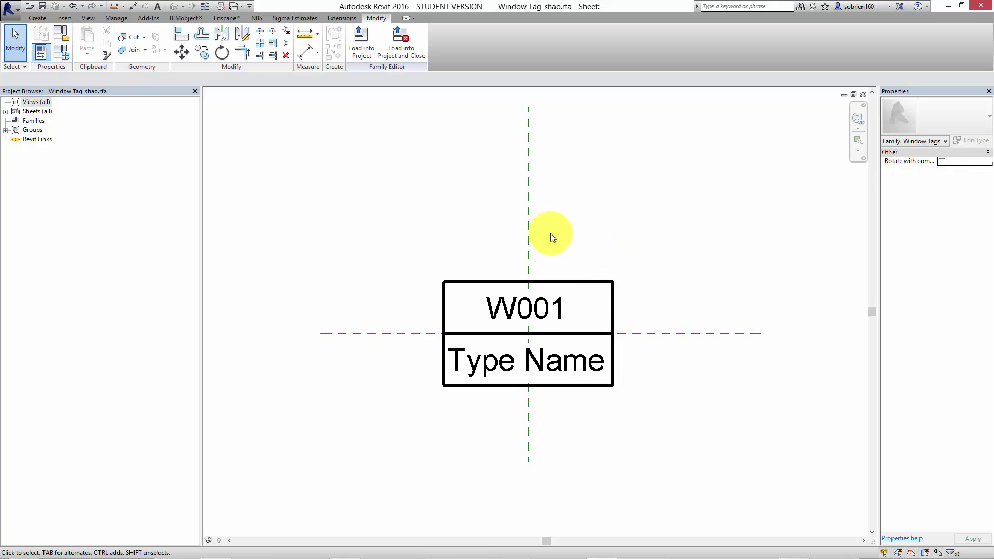
click(363, 40)
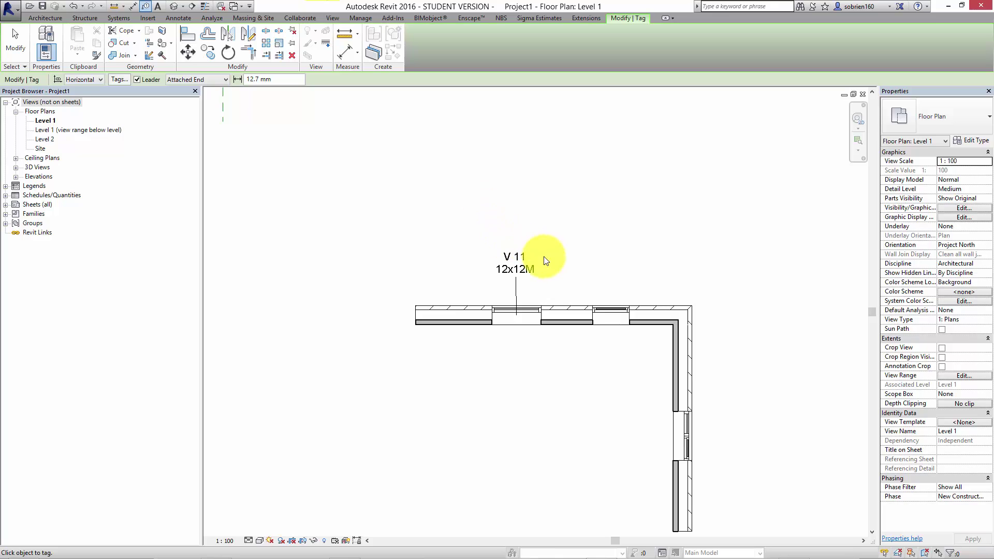
click(561, 257)
click(636, 237)
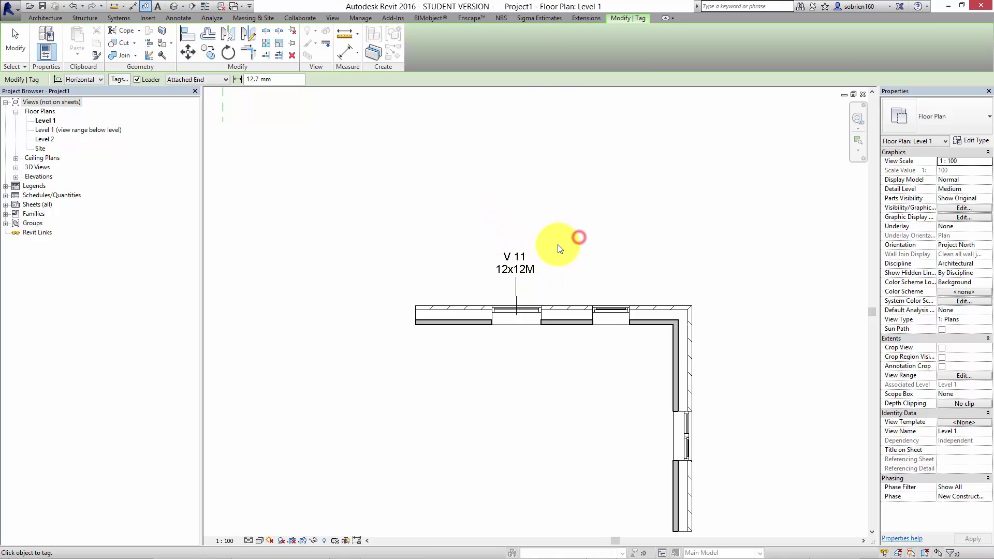
Step: Leave the tagging command and change the existing window tag above the 12x12M window to the Window Tag_shao type
scroll(530, 265, up, 3)
click(645, 266)
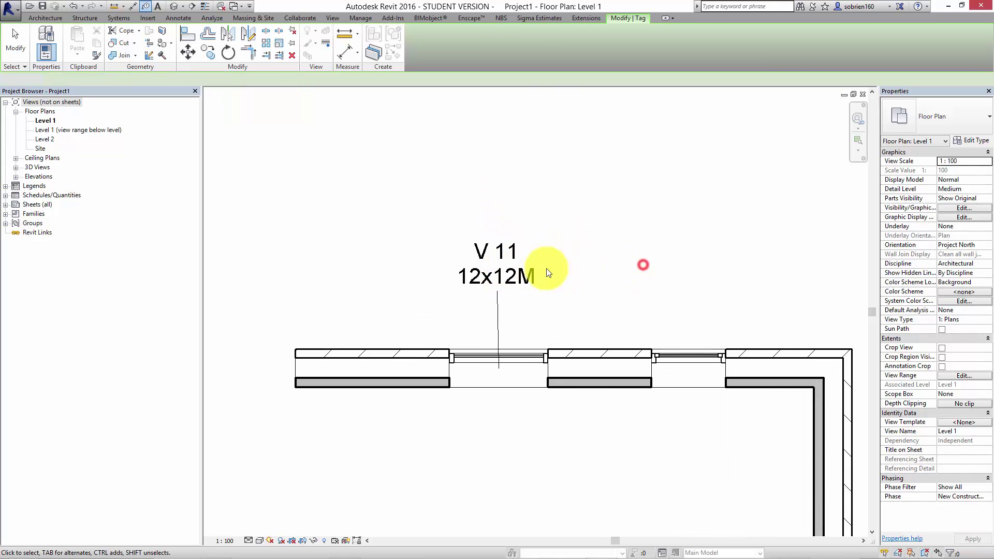
key(Escape)
click(519, 265)
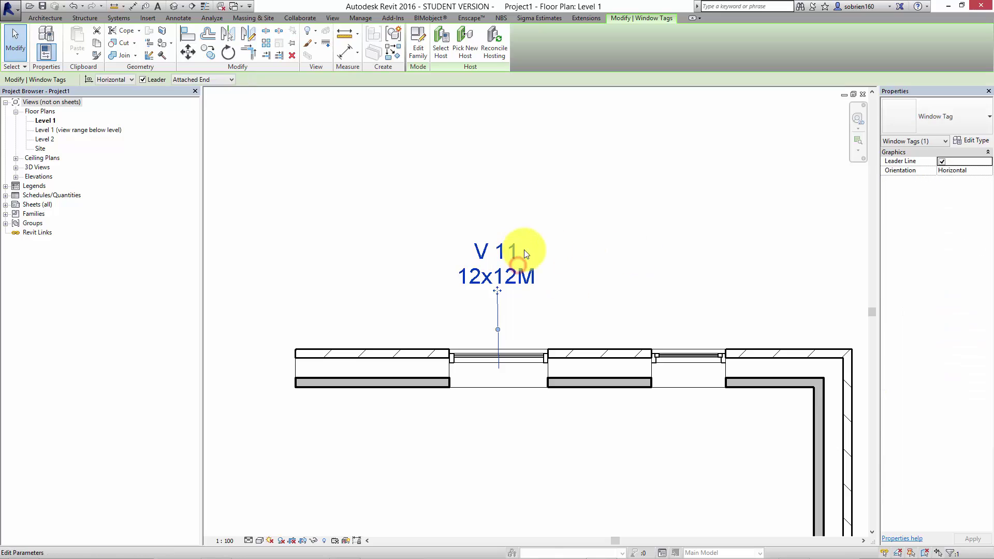
click(951, 118)
click(927, 191)
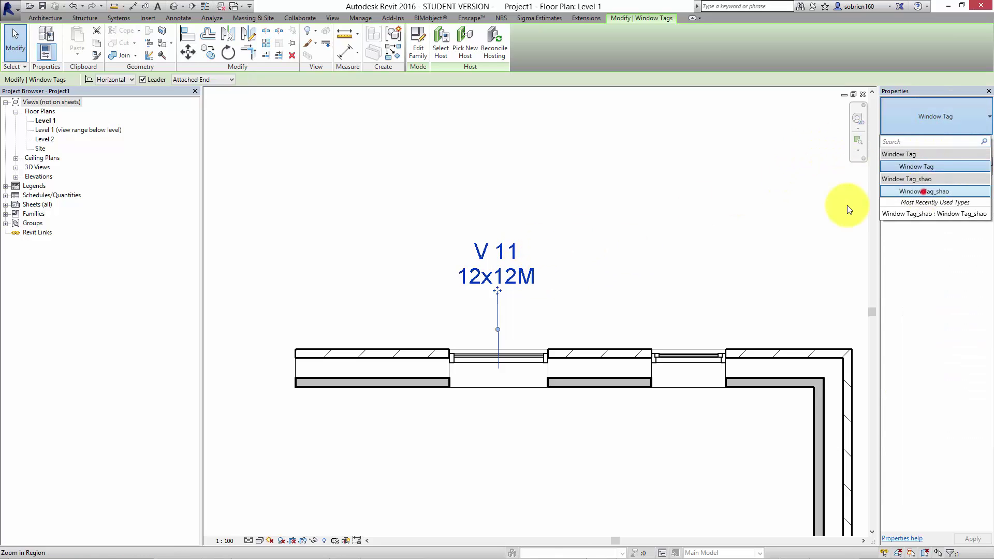
click(609, 234)
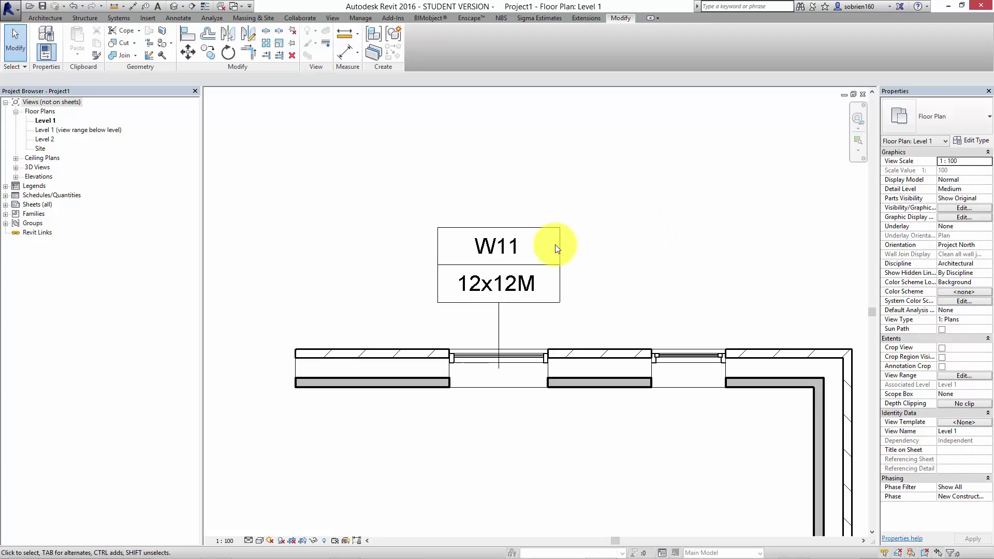
Step: Turn off the leader line of the W11 window tag
click(512, 262)
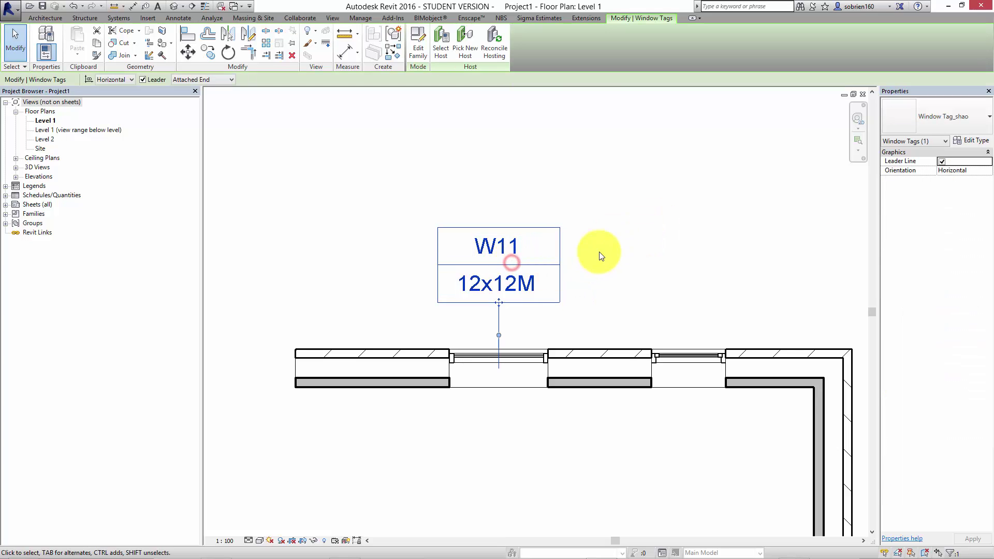
click(143, 79)
click(325, 212)
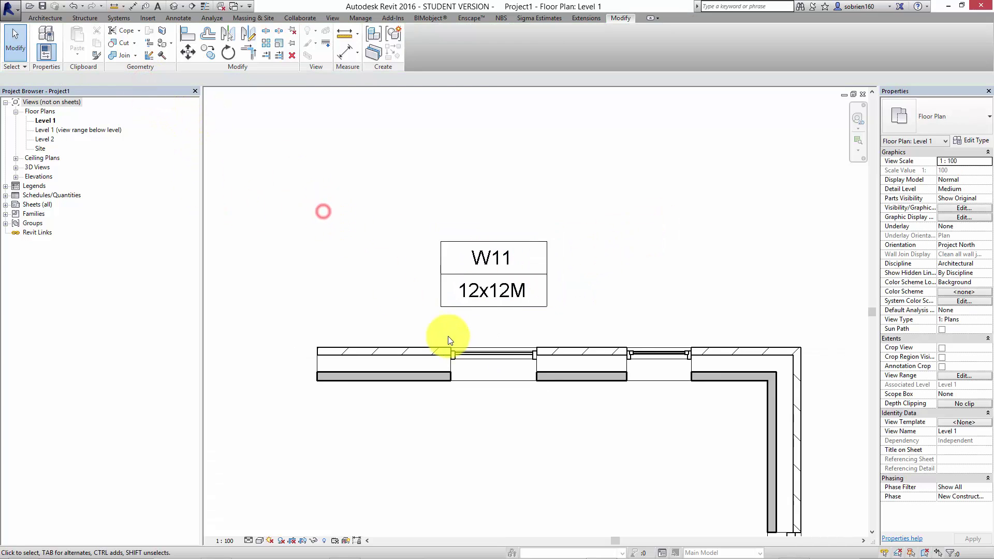
scroll(482, 391, down, 2)
scroll(462, 428, up, 2)
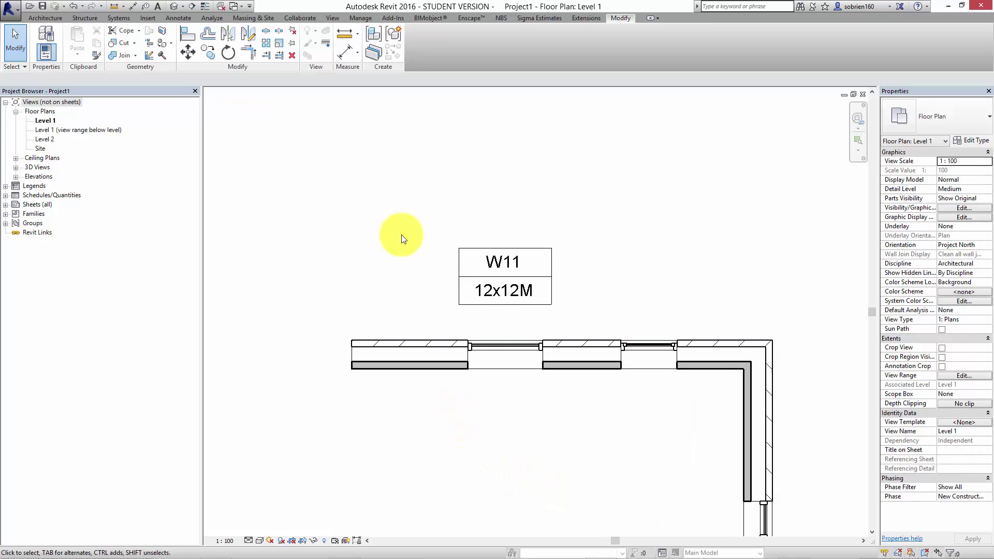
Step: Turn the W11 window tag's leader line back on and view its leader end options
click(474, 277)
click(145, 79)
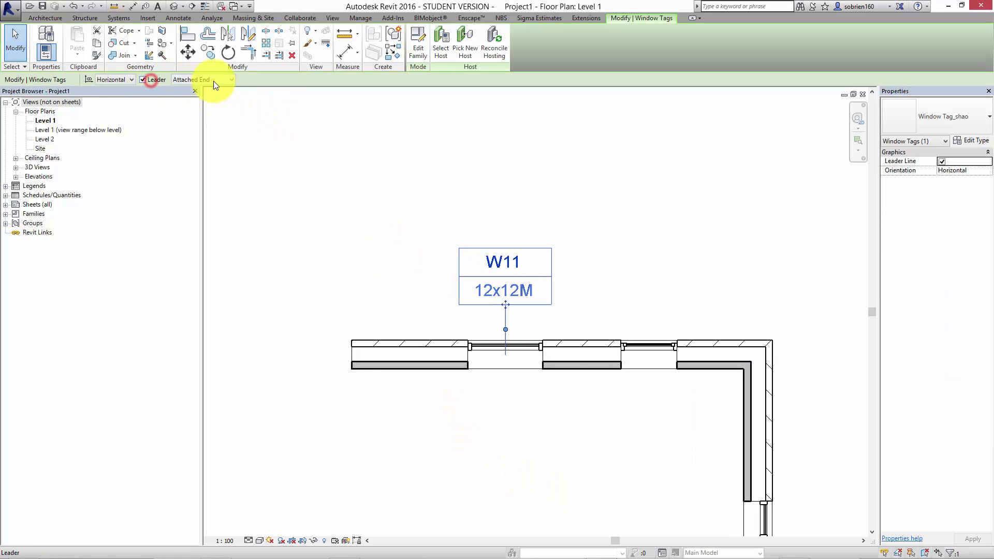
click(228, 79)
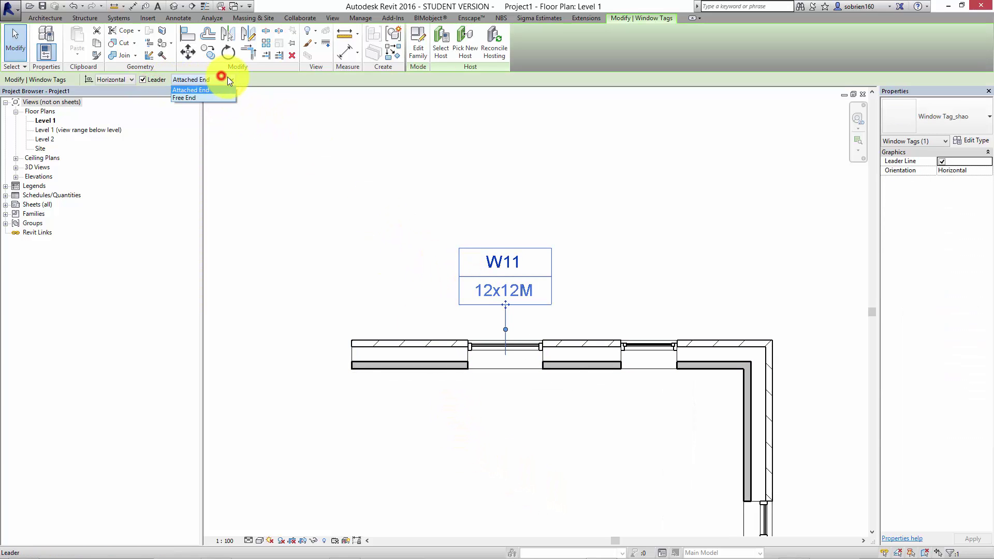
click(959, 146)
Step: Set the leader arrowhead of the Window Tag_shao type to Open Dot 3mm
click(976, 141)
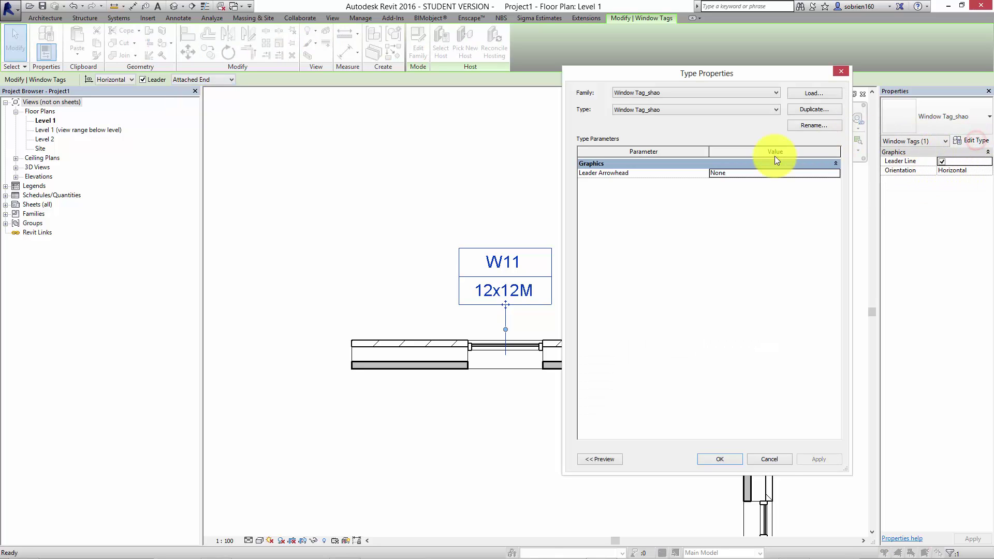
click(809, 171)
click(836, 174)
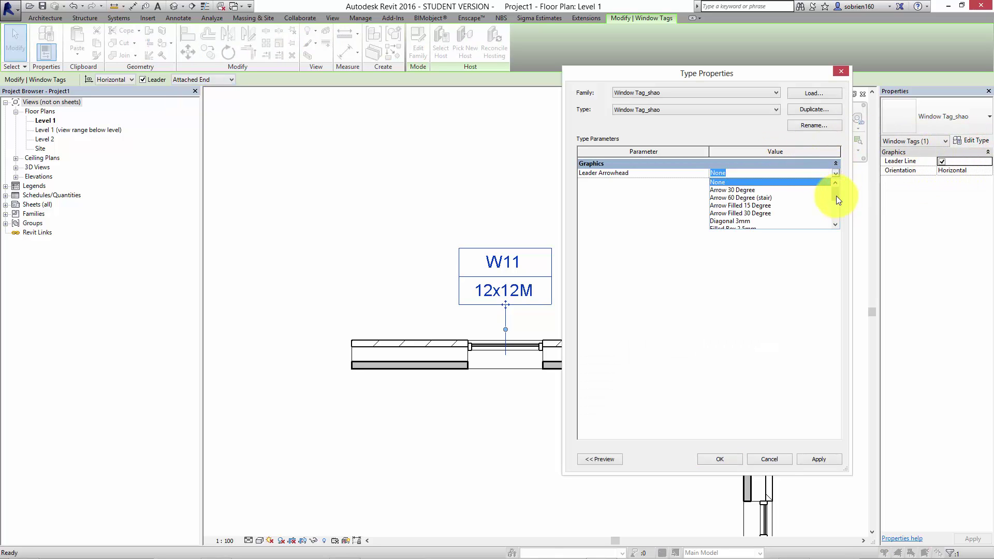
drag(837, 196, 815, 212)
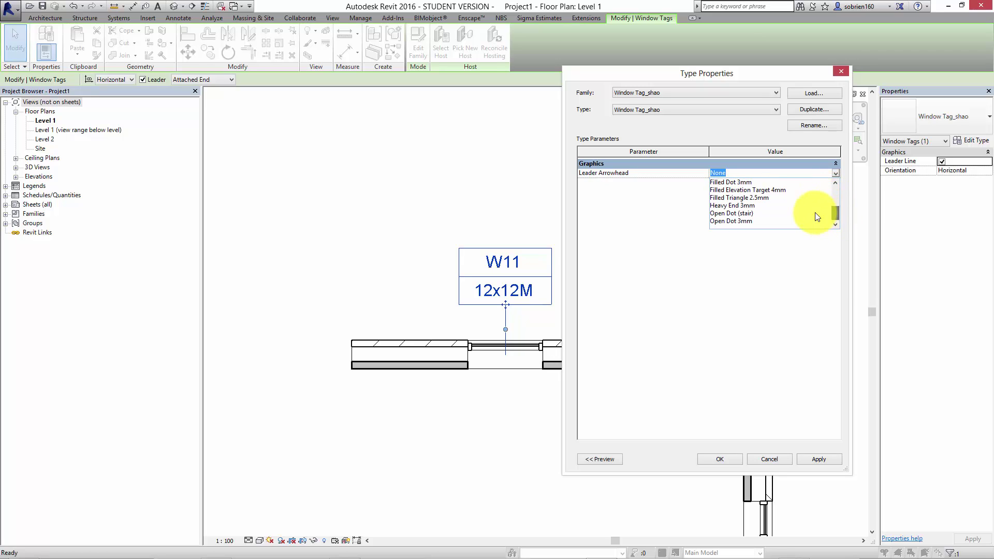
click(742, 221)
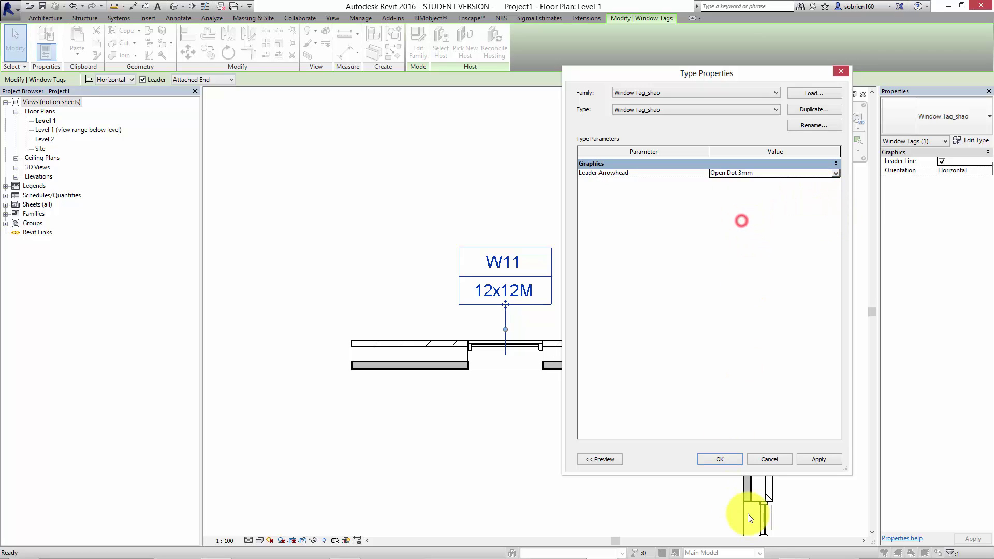
click(818, 459)
click(721, 459)
click(569, 471)
Step: Change the Level 1 floor plan's view scale to 1 : 50
scroll(561, 435, down, 3)
middle_drag(560, 435, 494, 254)
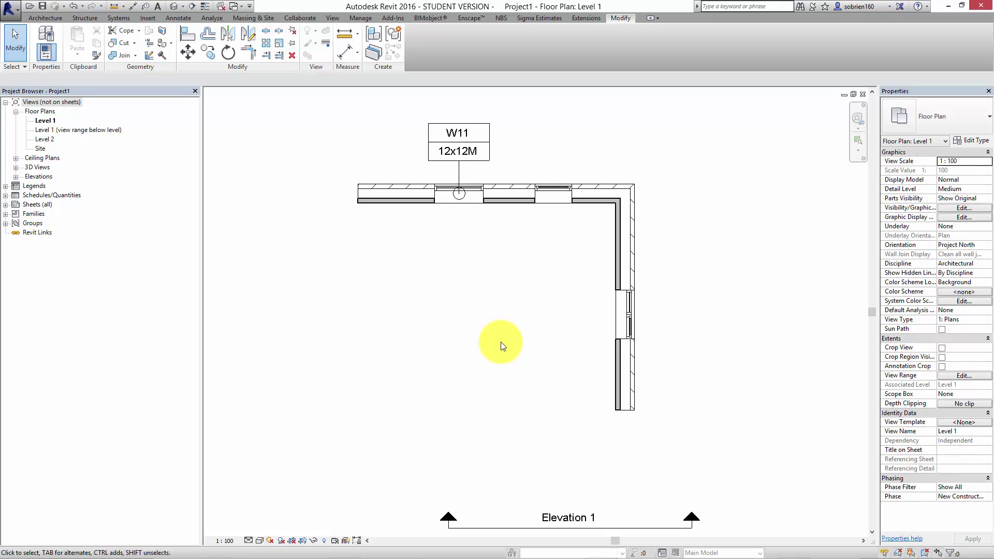
click(225, 541)
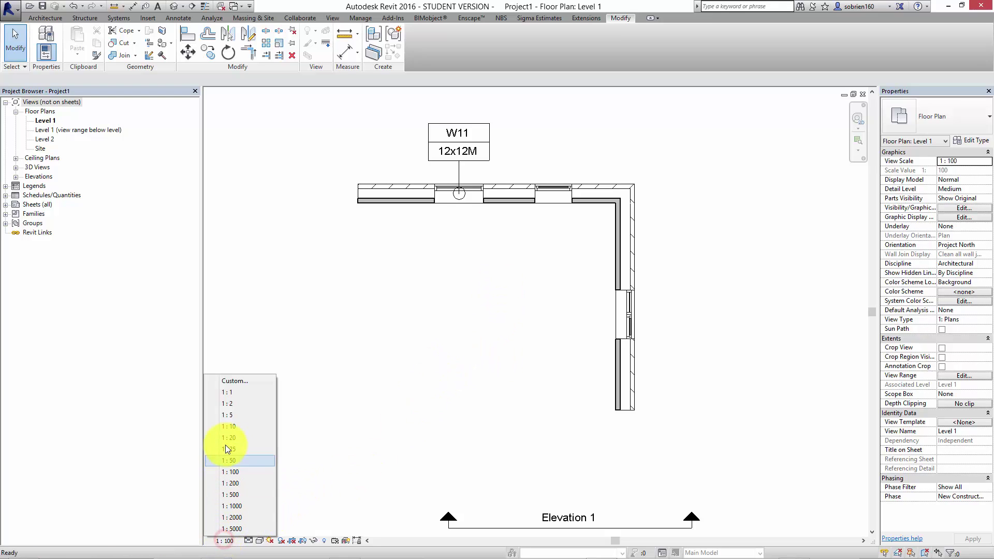
click(227, 460)
middle_drag(419, 328, 425, 387)
scroll(474, 210, up, 5)
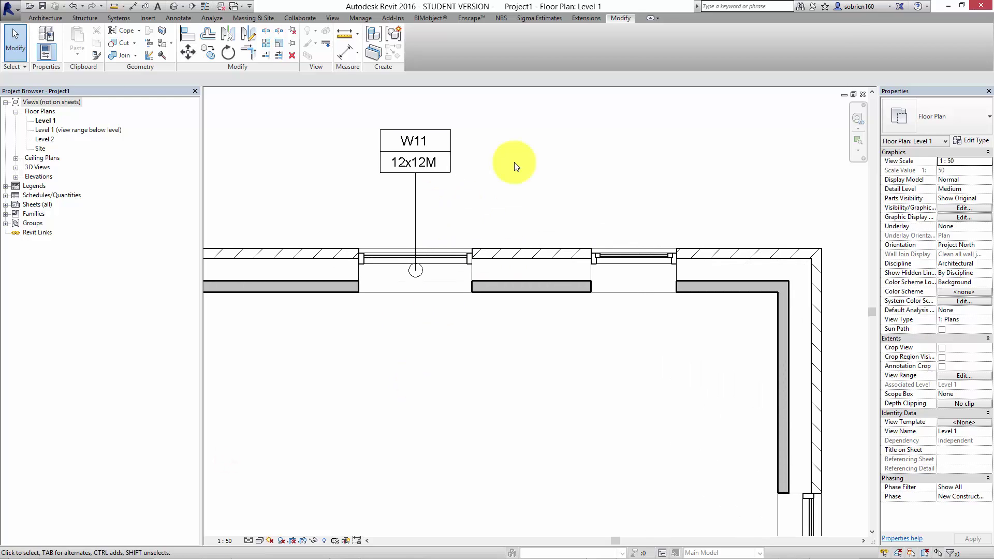
Step: Delete the W11 window tag together with its leader
scroll(515, 166, down, 1)
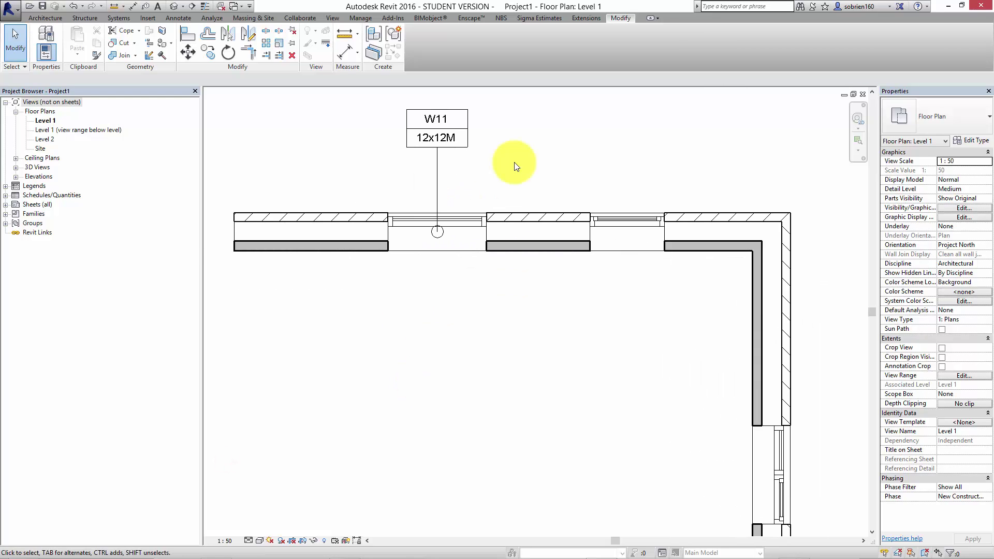
middle_drag(479, 145, 489, 165)
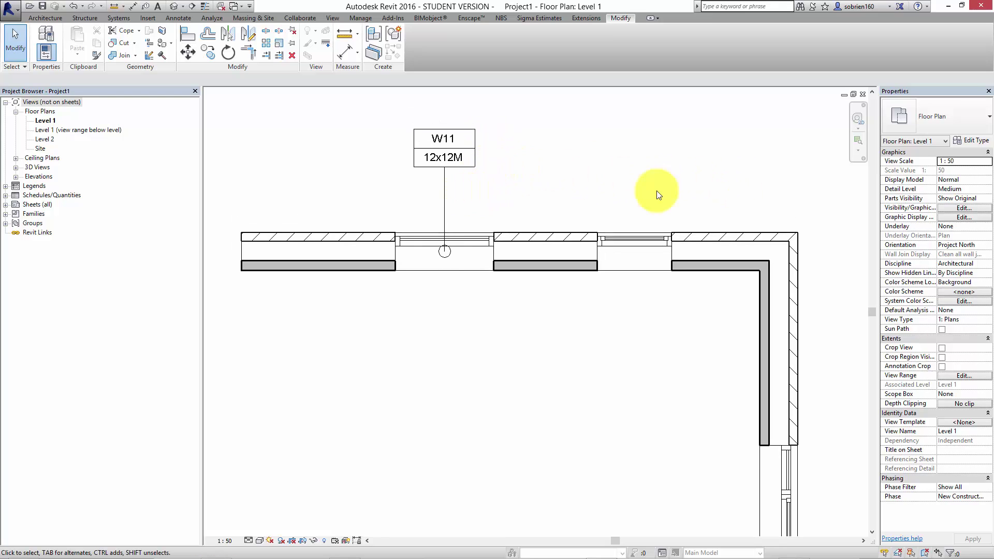
click(474, 157)
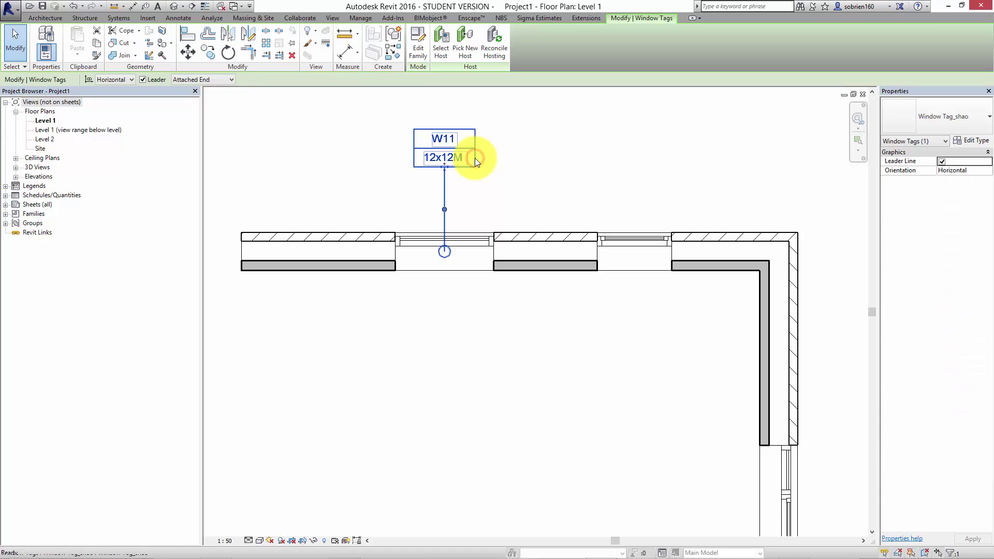
key(Delete)
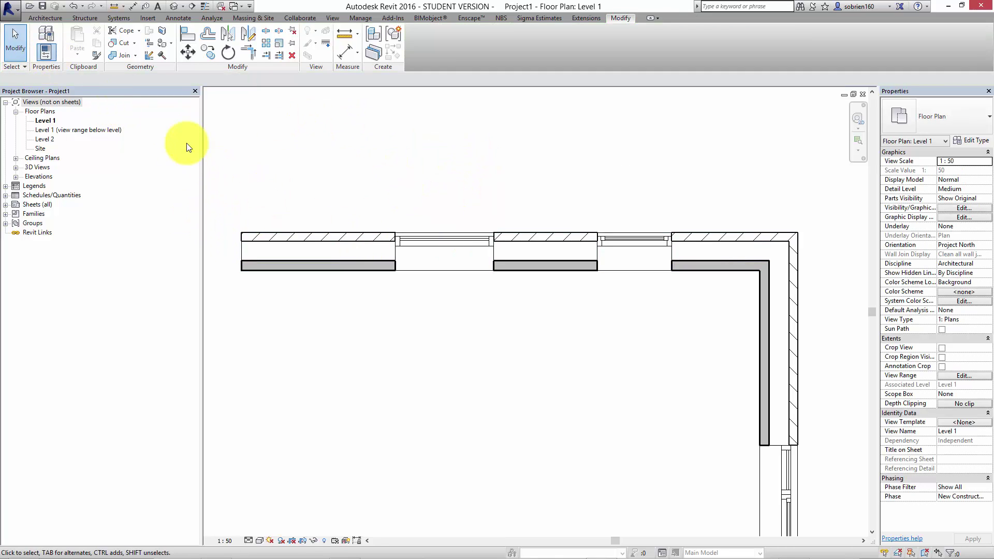
Step: Tag all untagged windows in the current view at once, using the Window Tag_shao tag
click(171, 18)
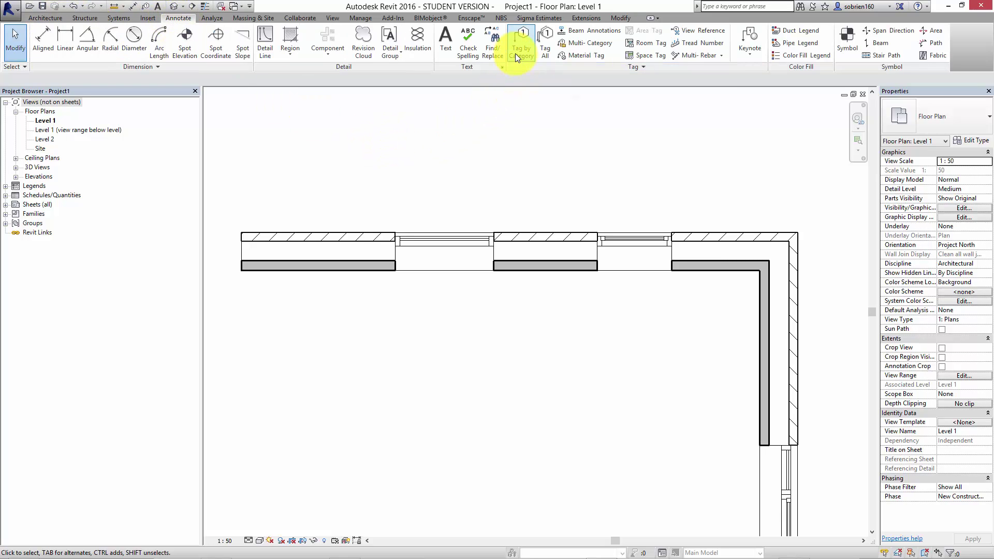
click(544, 51)
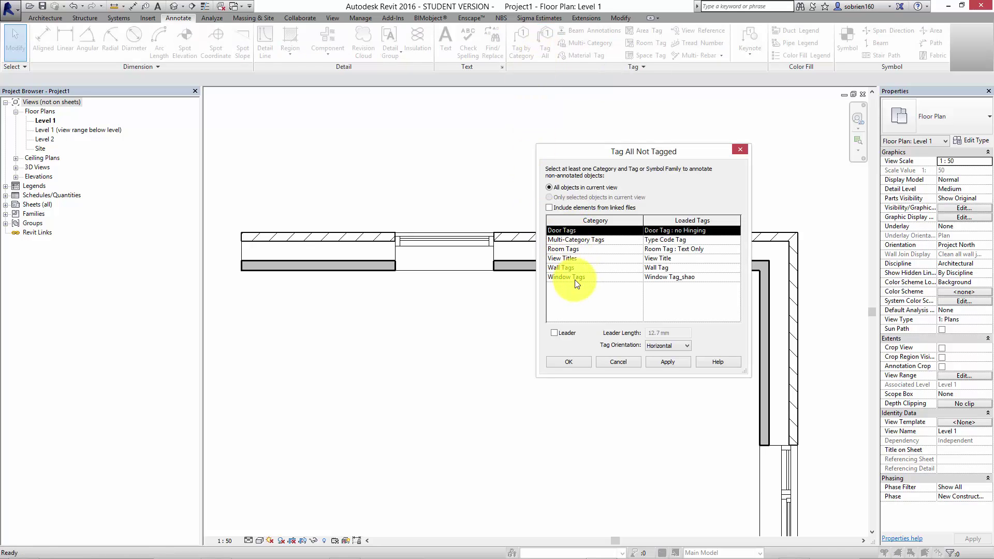
click(577, 277)
click(657, 363)
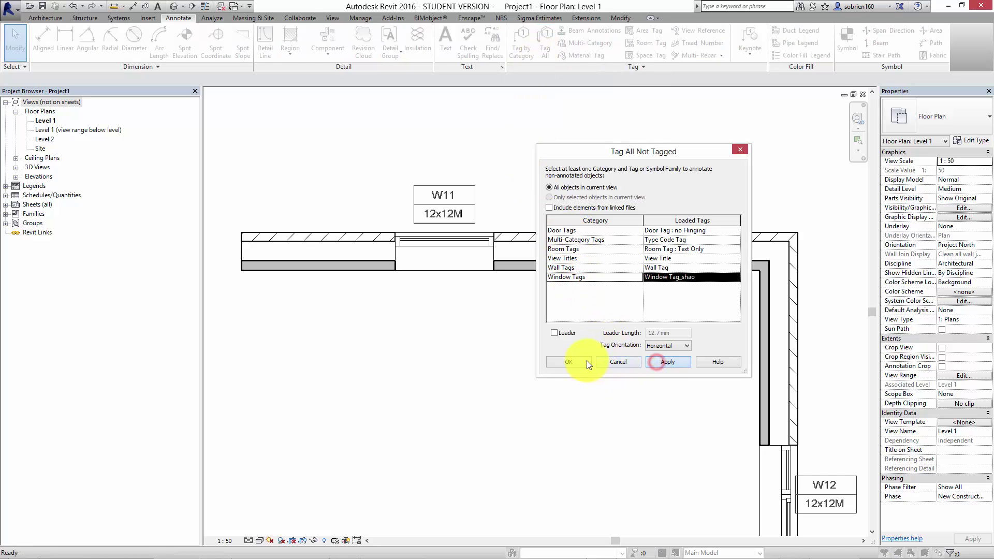
click(569, 362)
Step: Move the W12 window tag outward so it sits clear of the exterior wall face
scroll(533, 399, down, 3)
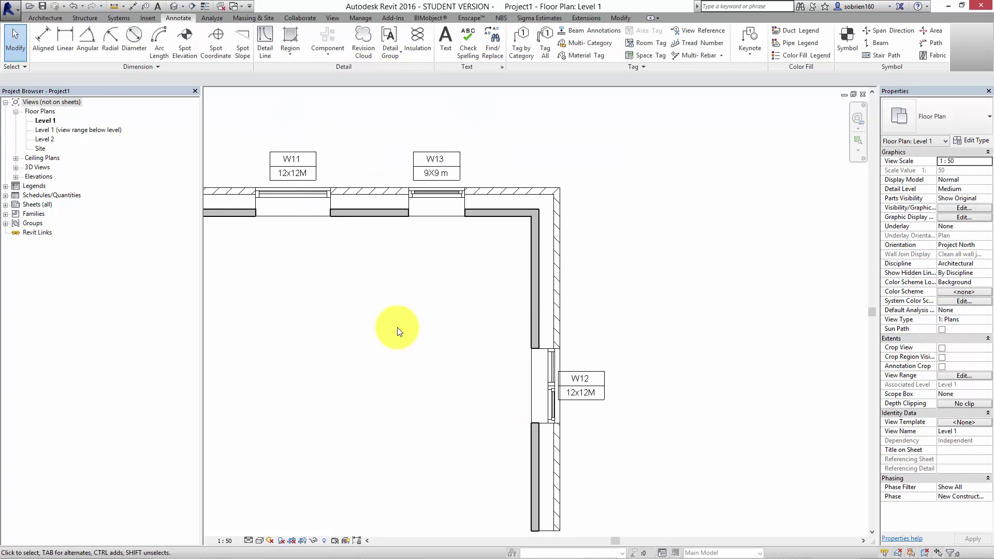
mouse_move(496, 287)
middle_down()
mouse_move(473, 321)
mouse_move(497, 306)
middle_up()
middle_drag(559, 340, 599, 333)
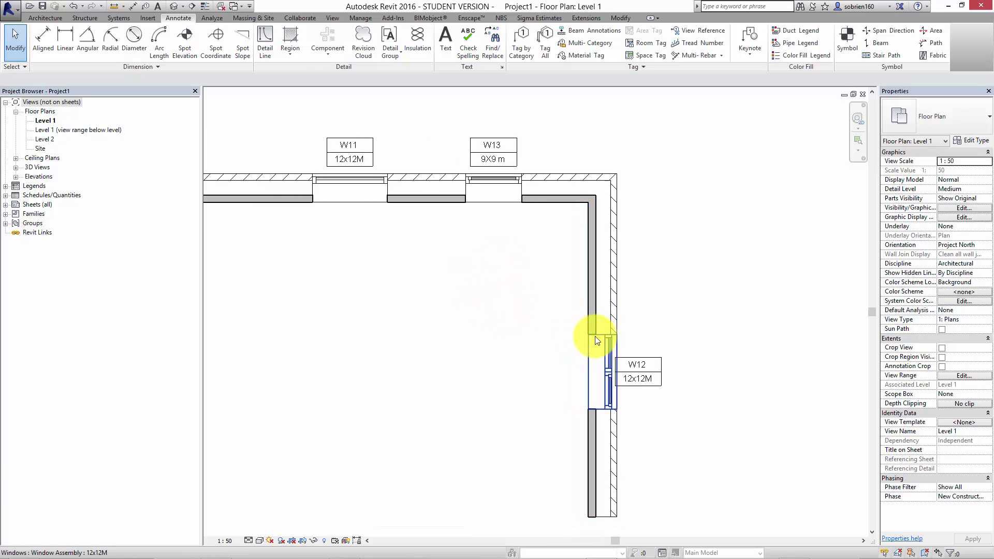
scroll(650, 348, up, 4)
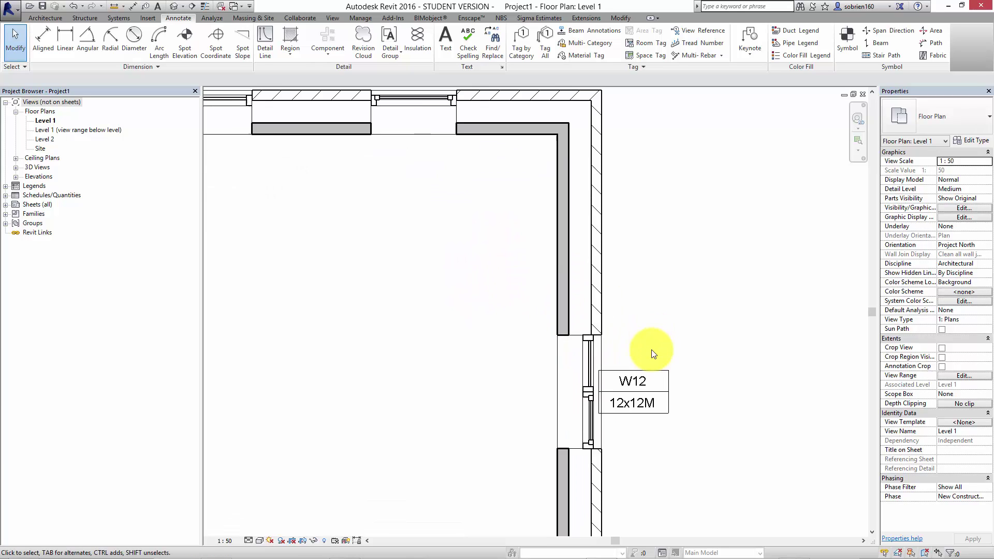
click(648, 413)
drag(623, 452, 658, 436)
click(679, 494)
Step: Set the Mark of the Window Assembly 12x12M window in the vertical wall to 001
scroll(614, 452, down, 2)
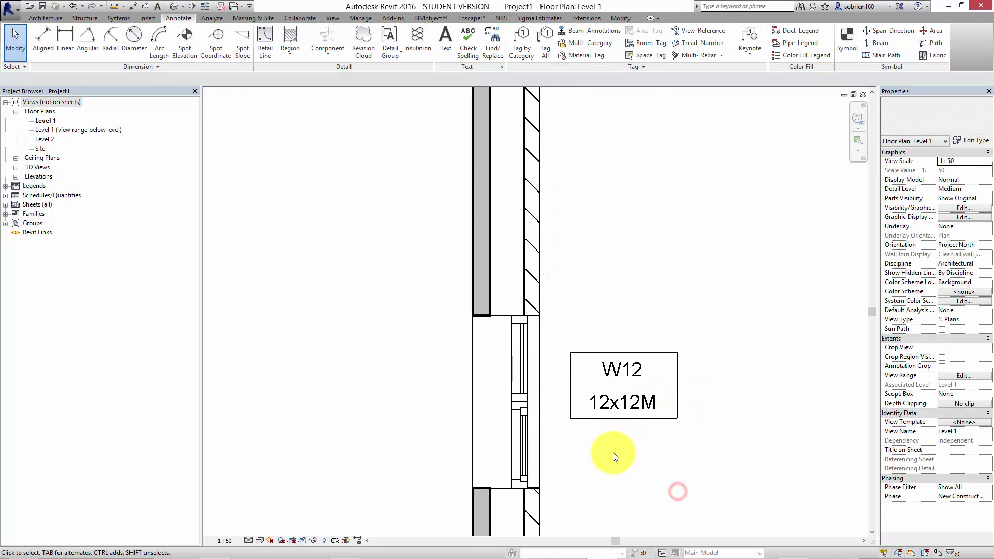
click(548, 418)
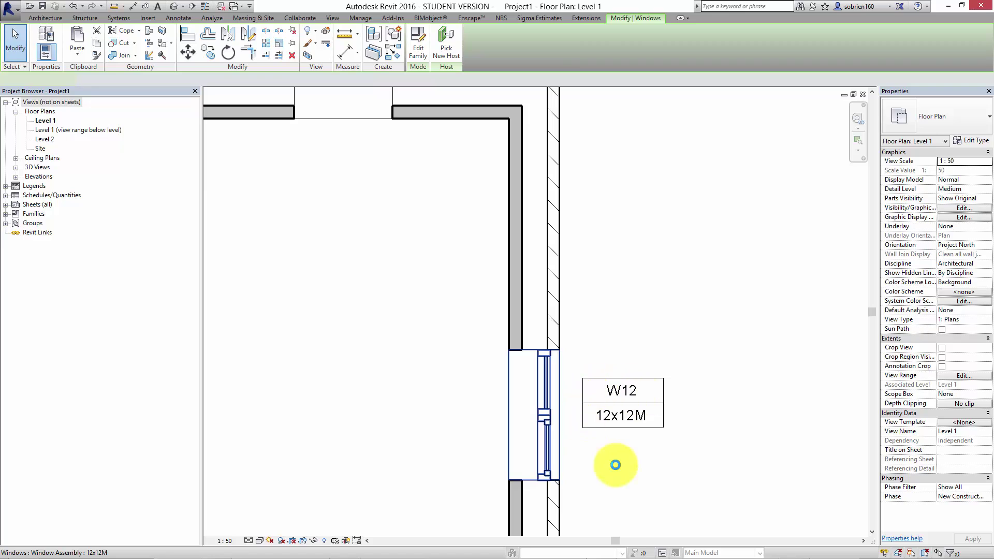
click(542, 444)
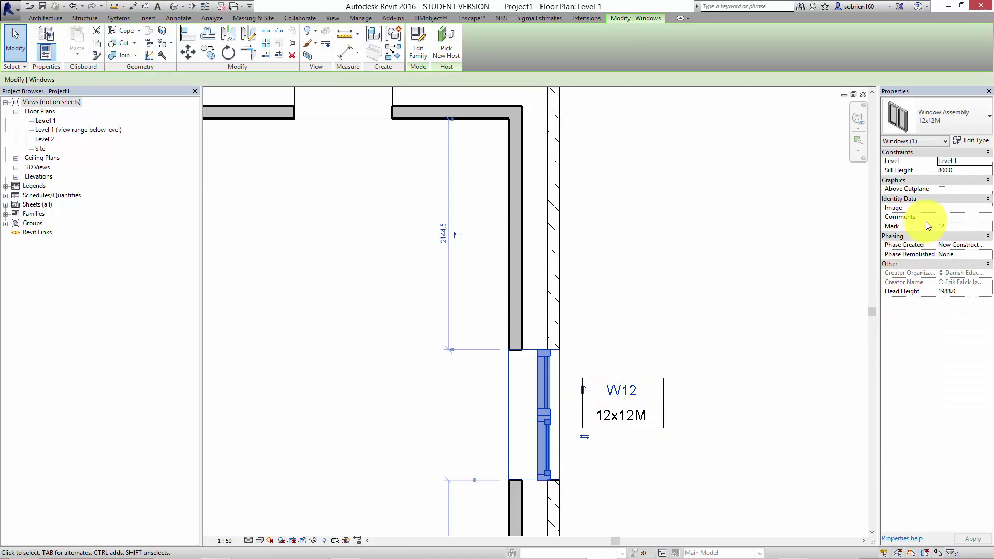
scroll(450, 266, down, 1)
middle_drag(450, 266, 539, 295)
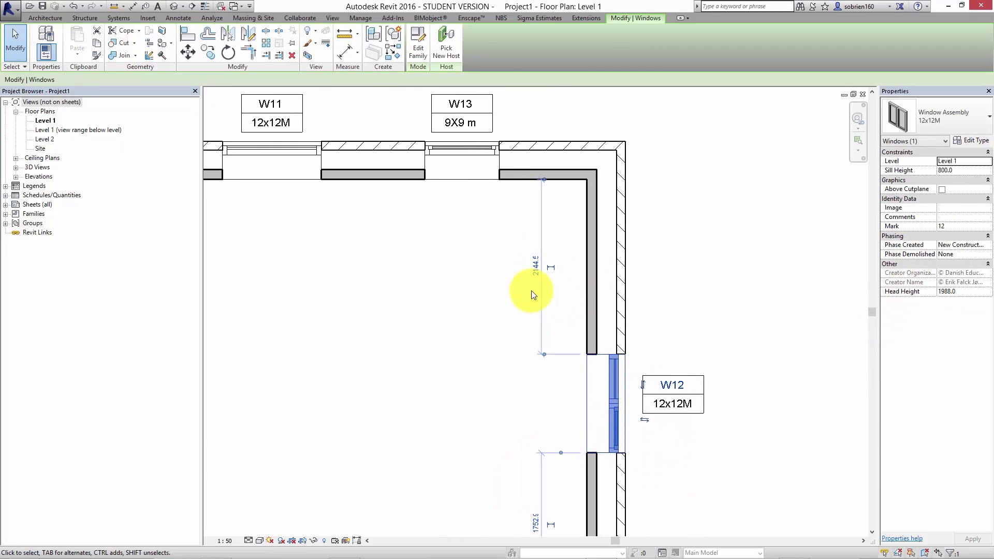
click(942, 227)
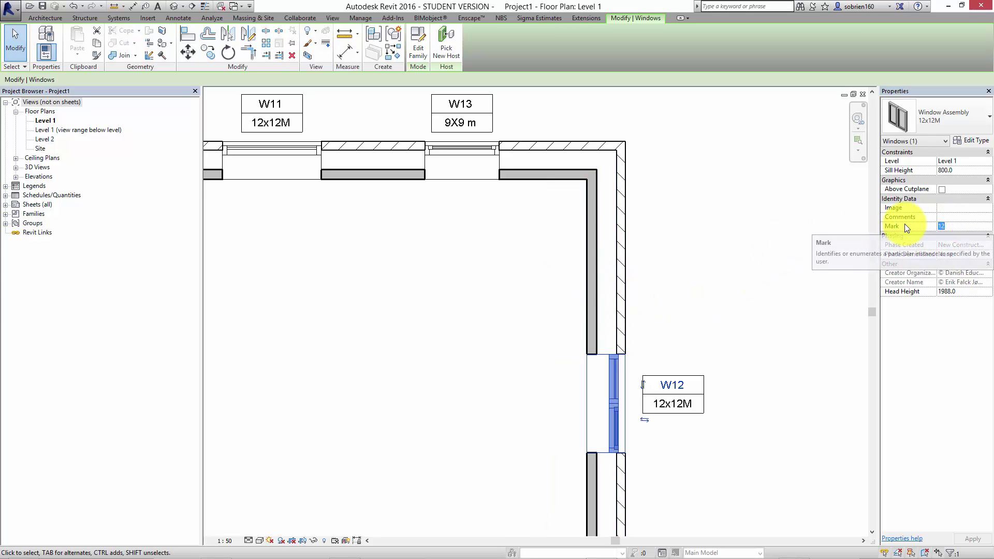
text(001)
key(Return)
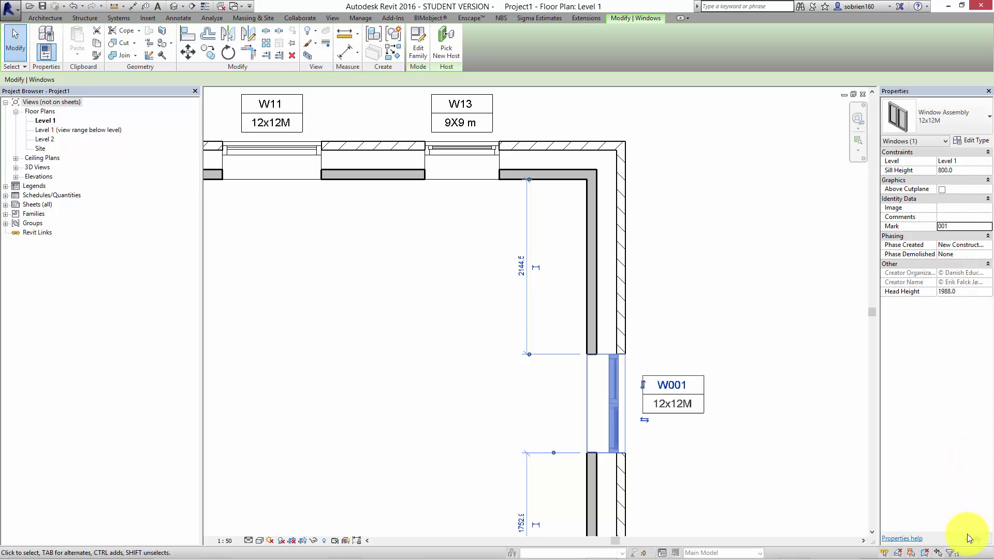
click(803, 463)
Step: Set the Mark of the Single-Light 9X9 m window in the horizontal wall to 002
middle_drag(563, 243, 608, 353)
scroll(609, 354, down, 1)
click(529, 275)
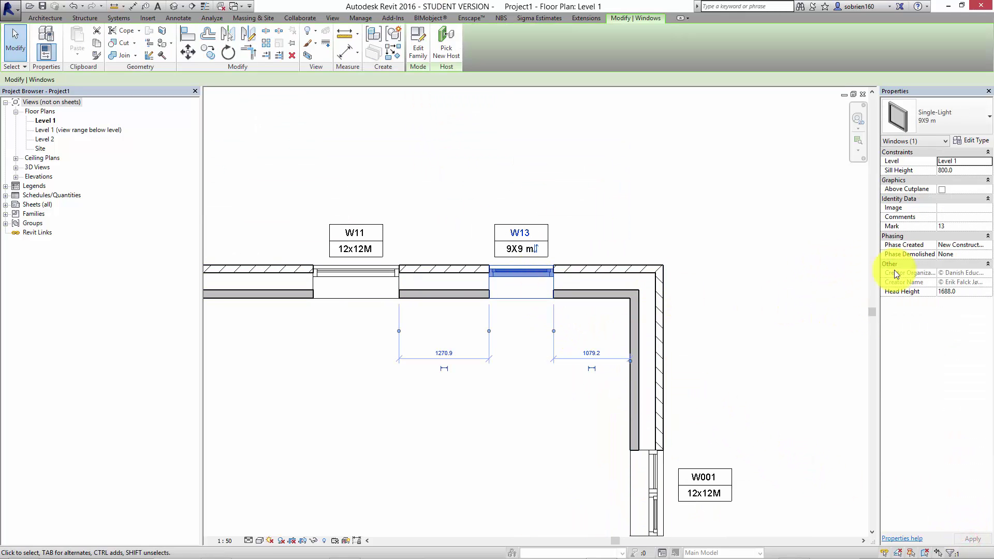
click(958, 227)
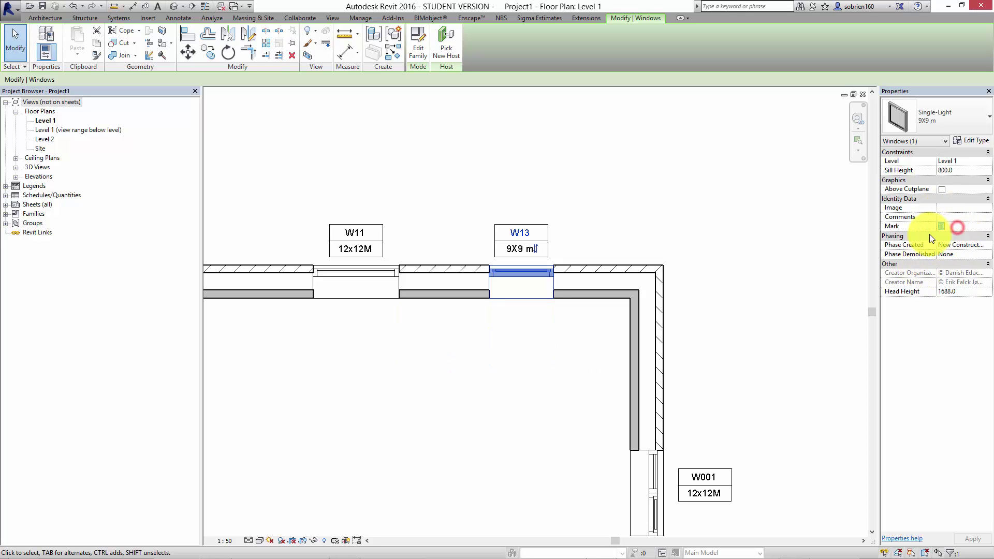
text(002)
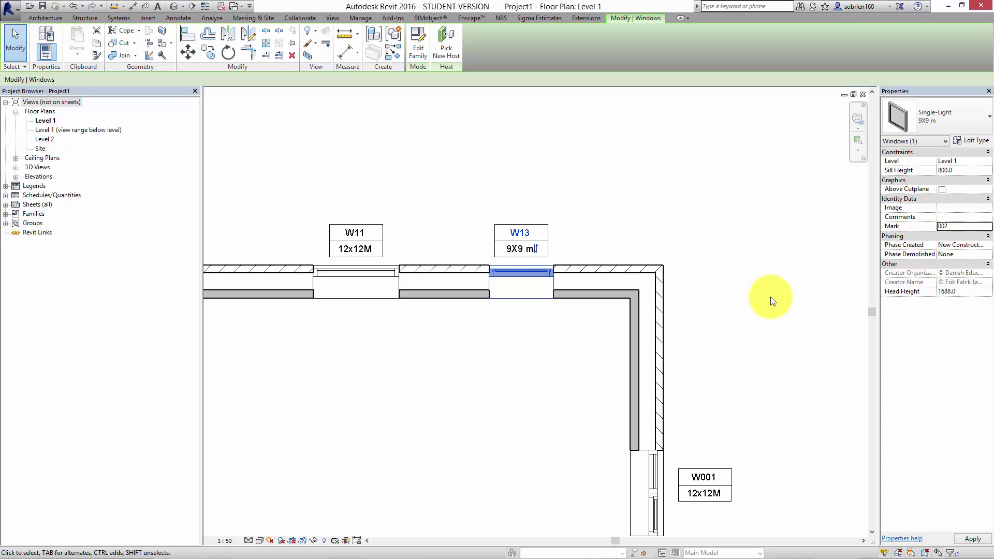
click(765, 295)
Step: Set the Mark of the Fixed 12x12M window in the horizontal wall to 003
click(357, 233)
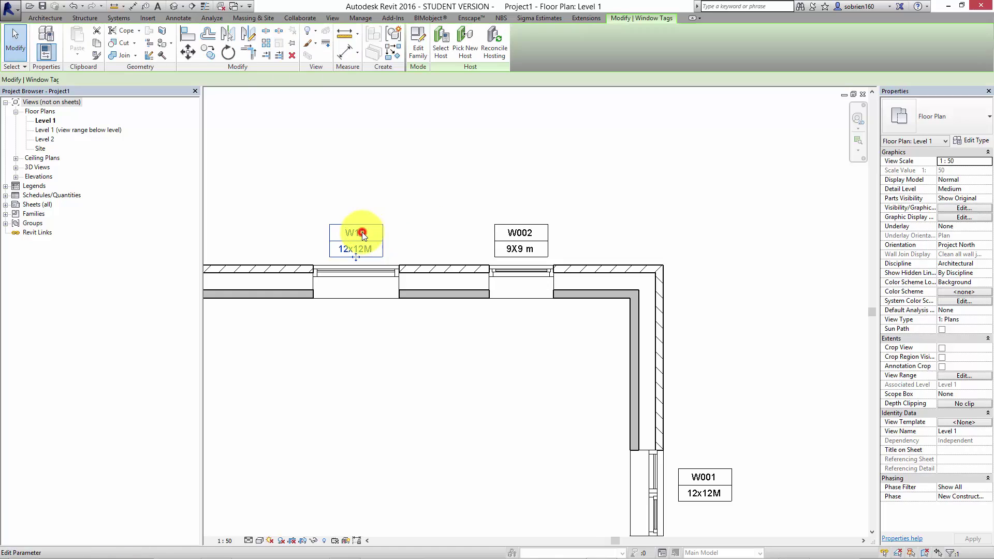
click(444, 205)
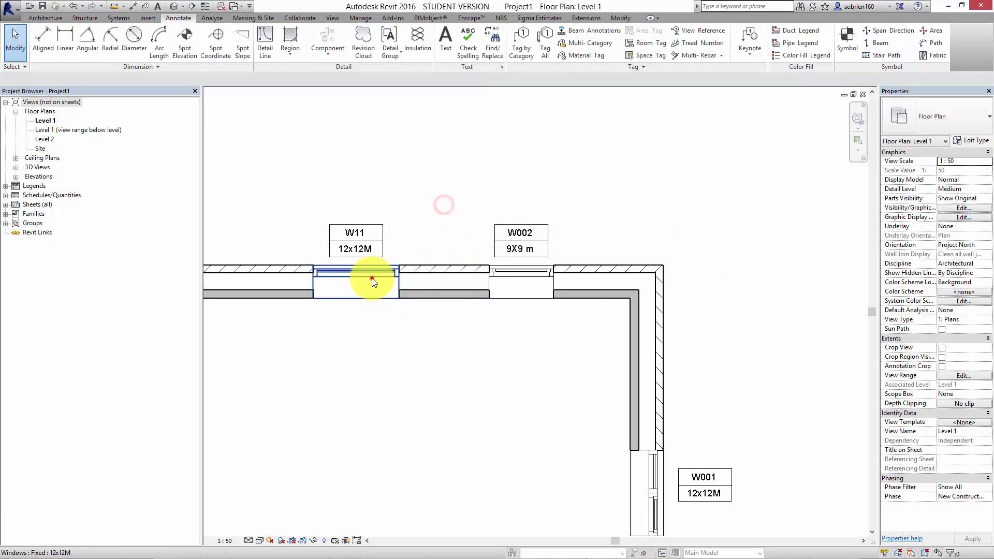
click(377, 277)
click(959, 227)
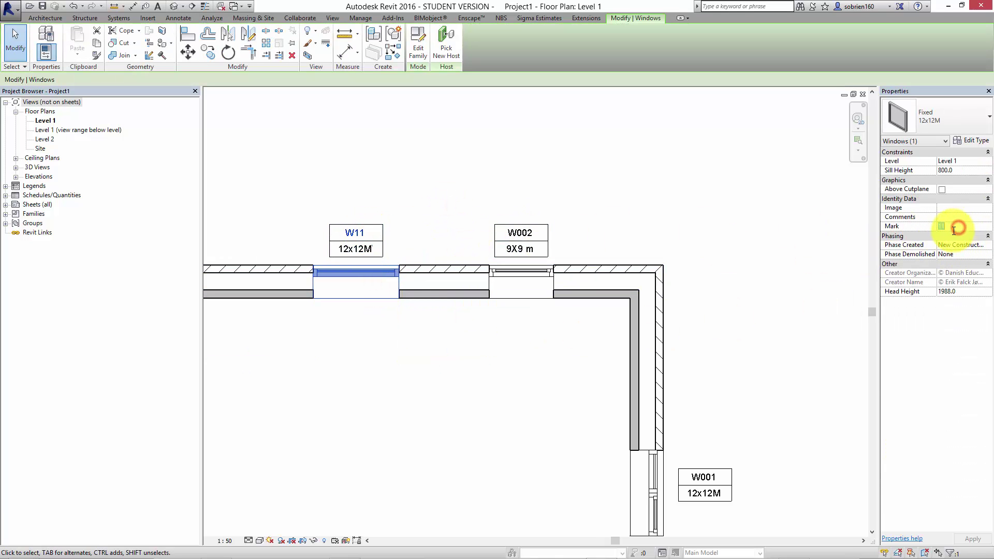
text(003)
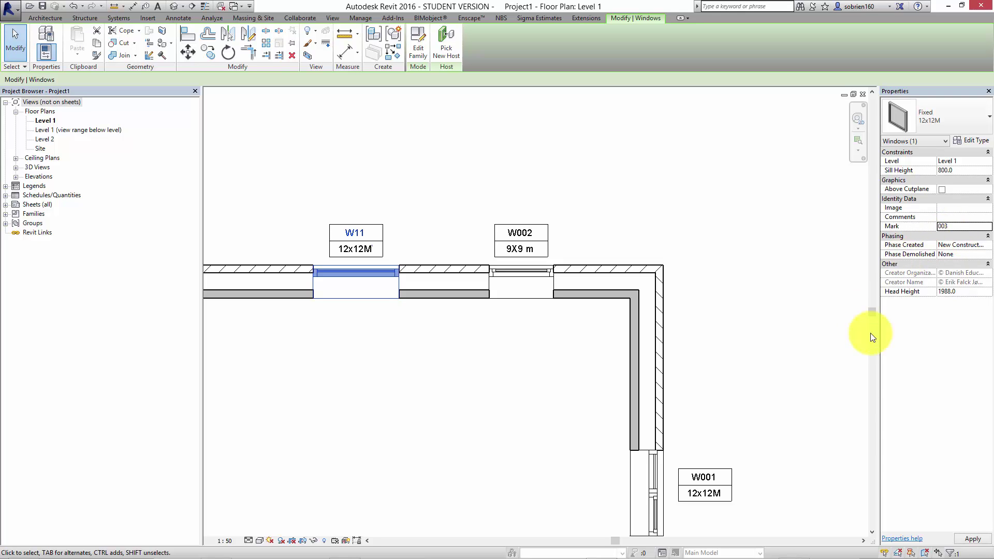
click(810, 437)
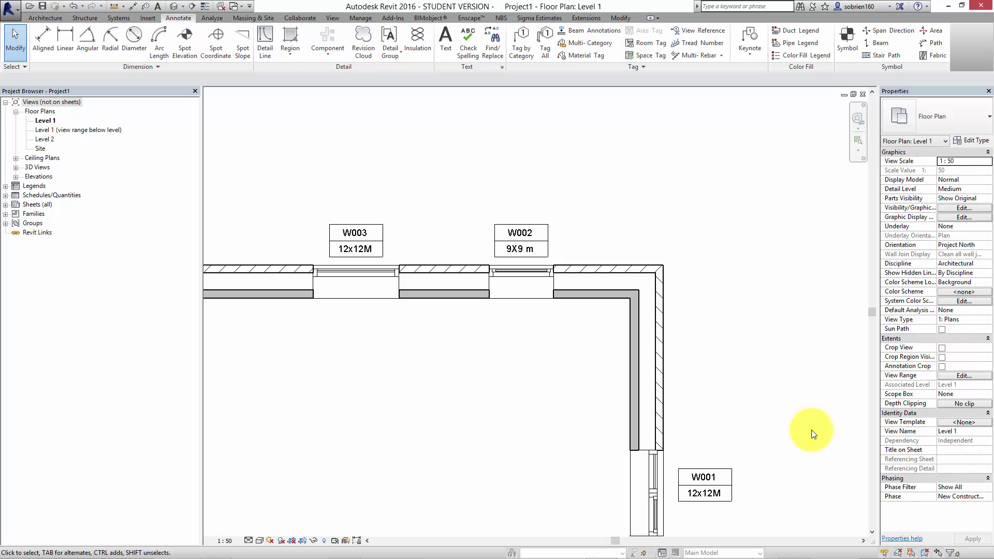
middle_drag(560, 222, 616, 221)
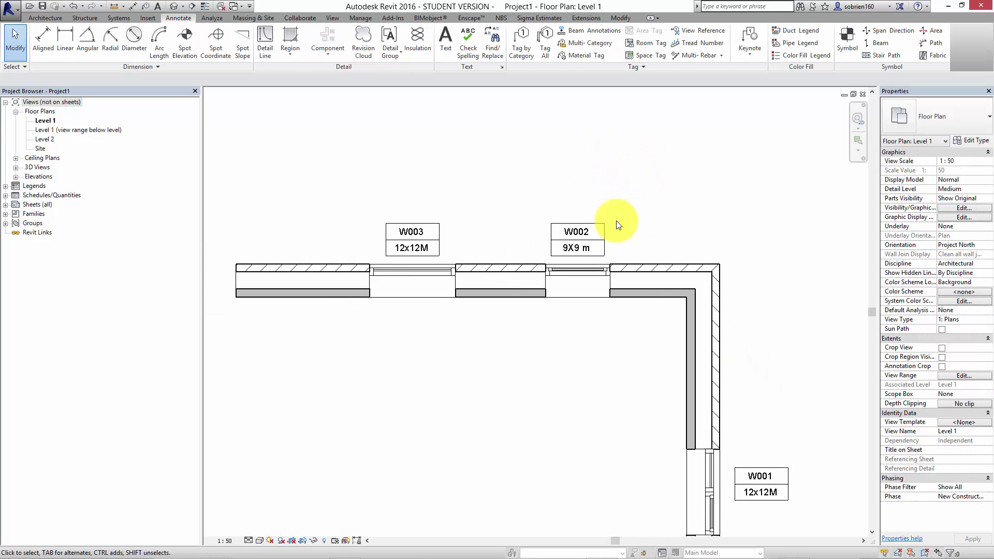
scroll(529, 406, down, 1)
middle_drag(529, 406, 644, 428)
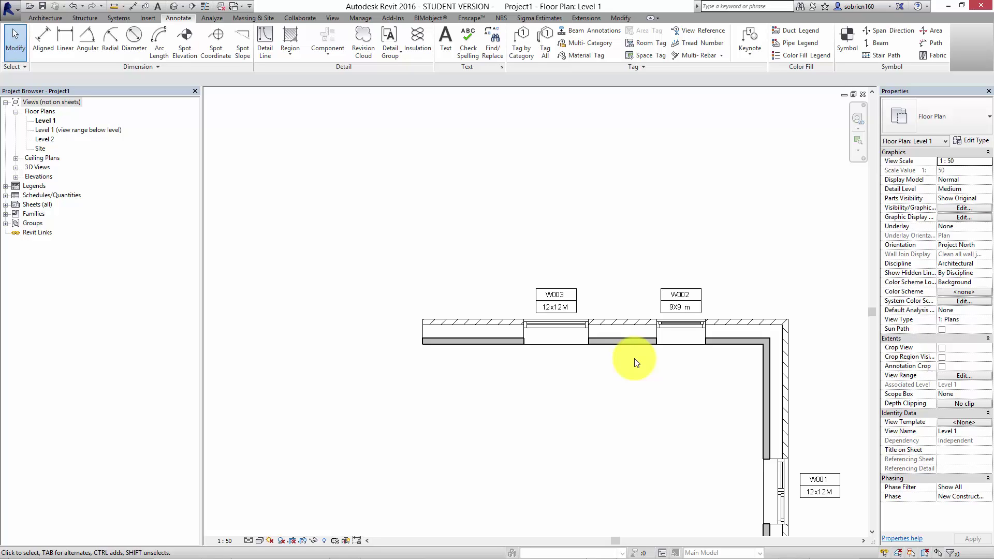
middle_drag(750, 411, 595, 353)
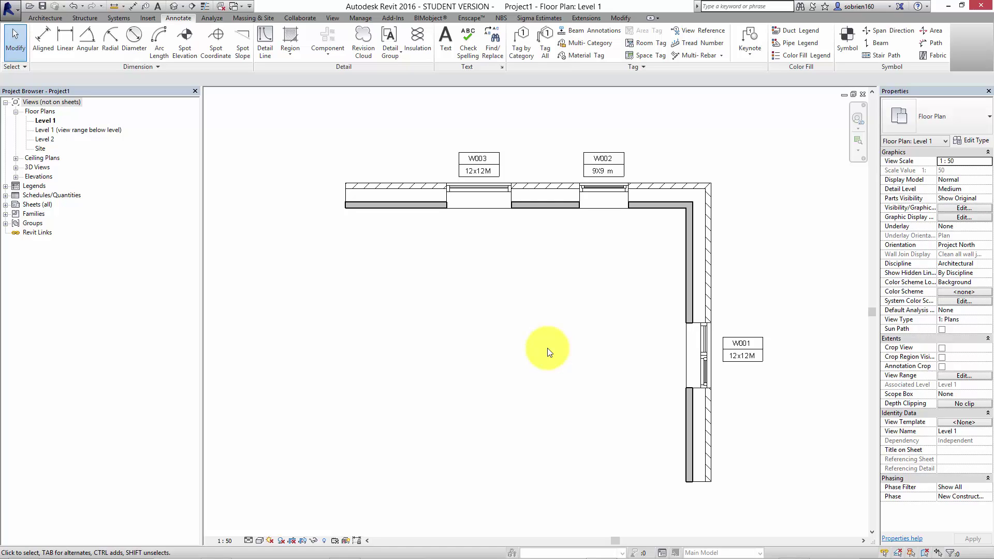
middle_drag(415, 239, 455, 288)
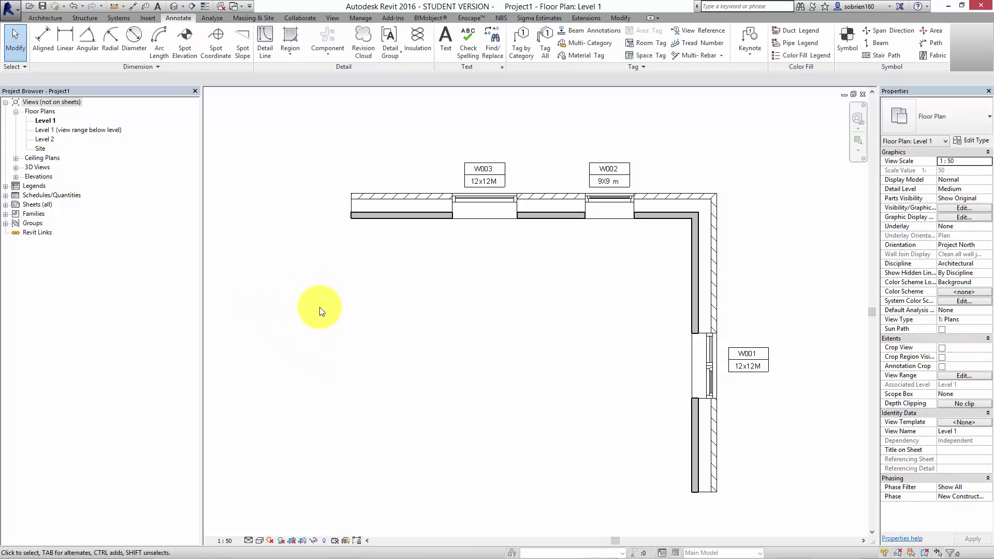
Step: Restore the application window to a floating size and widen it until the whole Level 1 plan fits in view
middle_drag(318, 306, 293, 310)
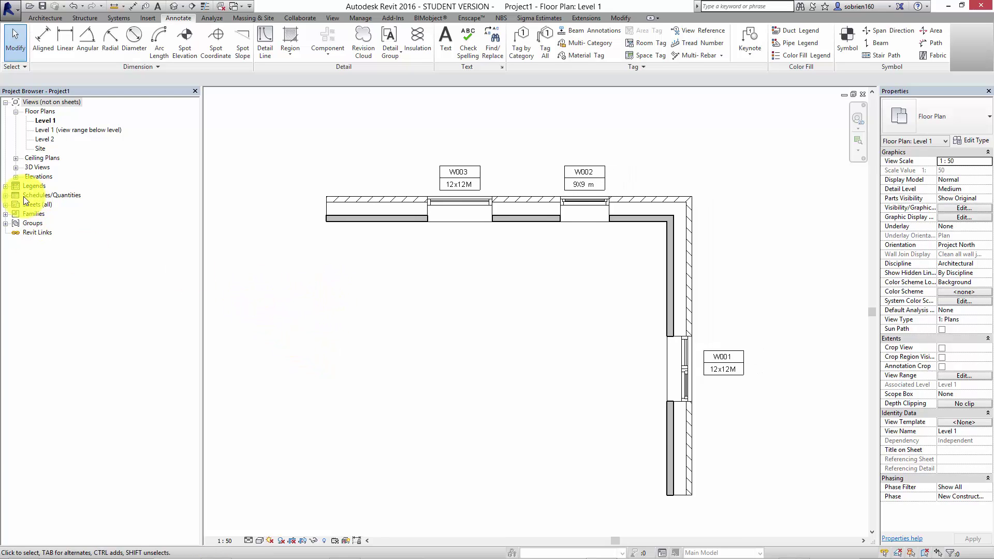
click(60, 196)
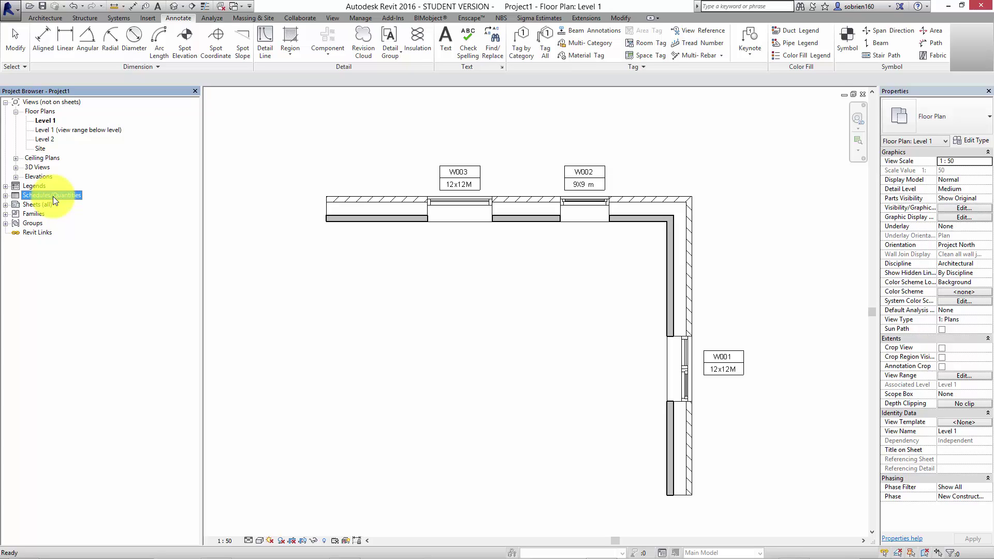
double_click(642, 7)
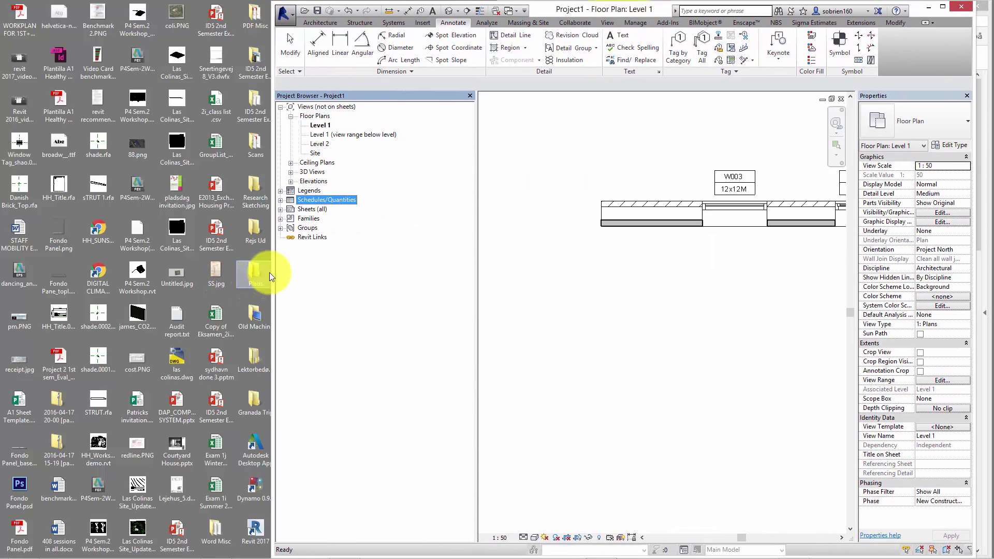
drag(270, 275, 41, 261)
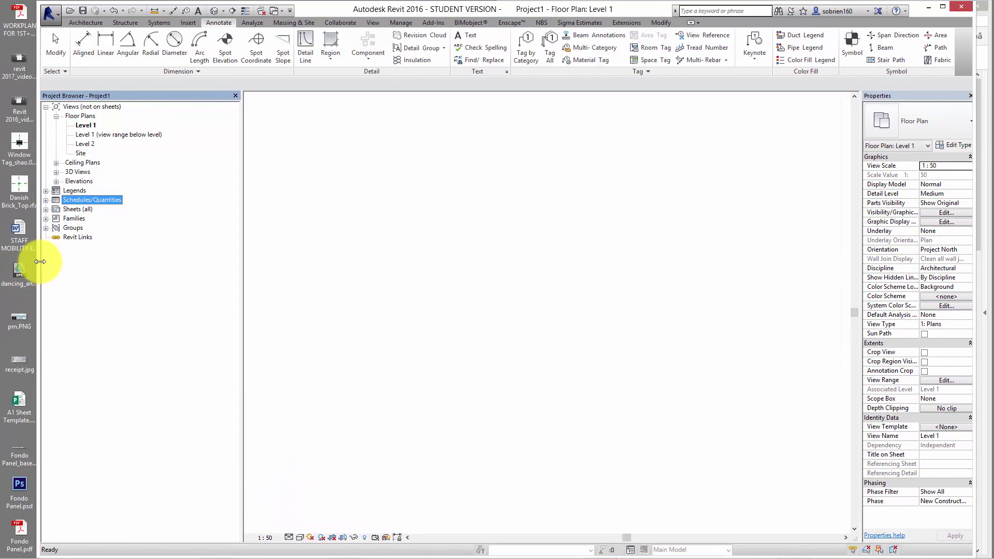
click(388, 273)
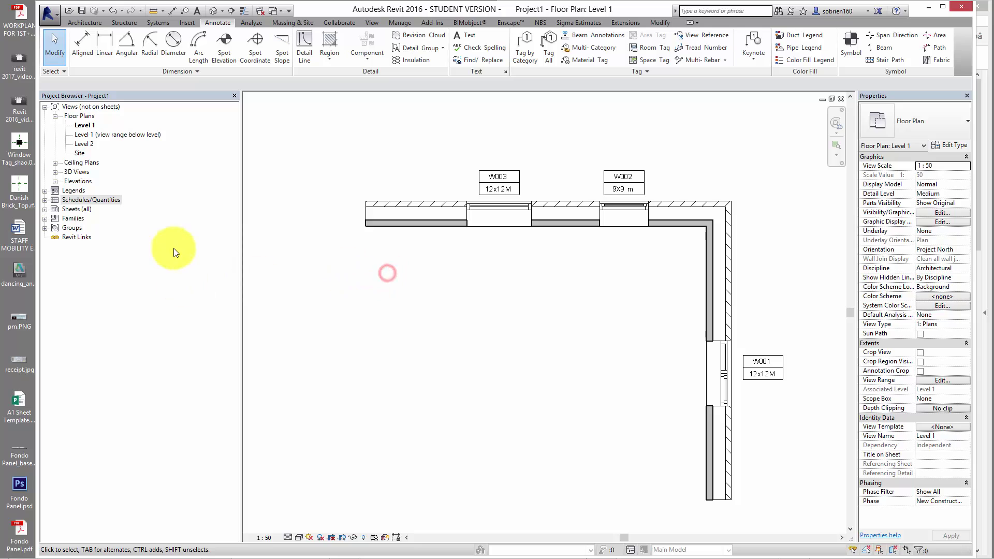
Step: Create a new building component schedule for the Windows category, keeping the name Window Schedule and the New Construction phase
right_click(79, 202)
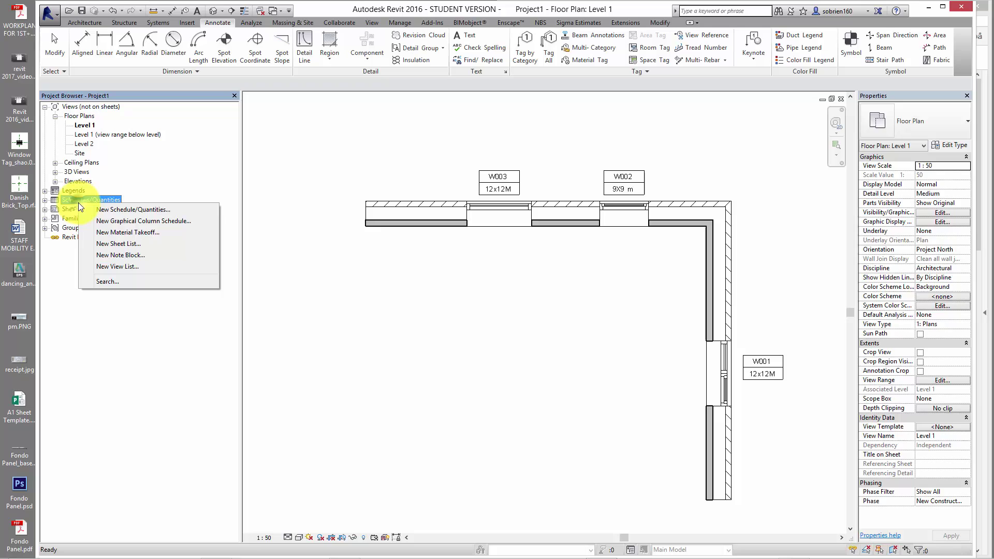
click(110, 210)
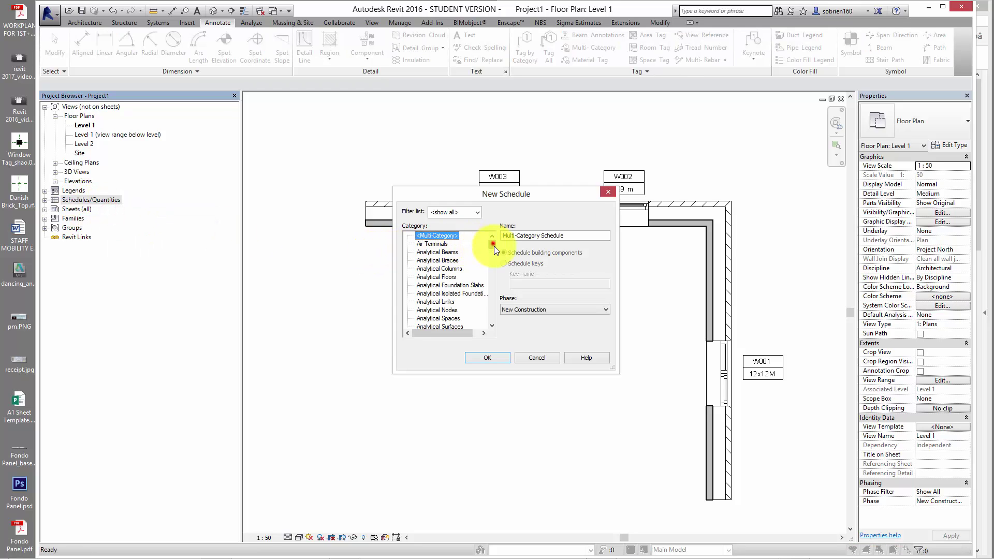
drag(495, 246, 499, 315)
click(434, 318)
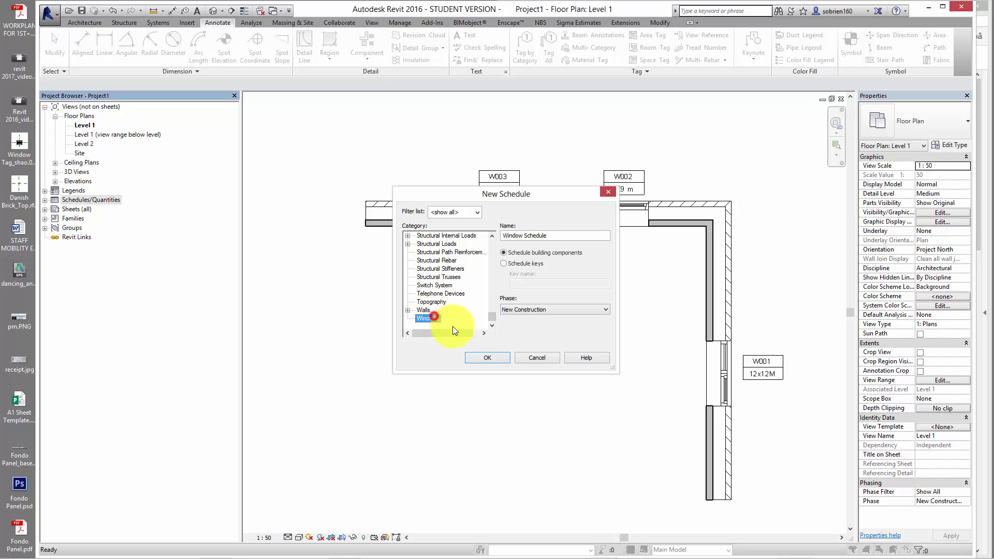
click(488, 359)
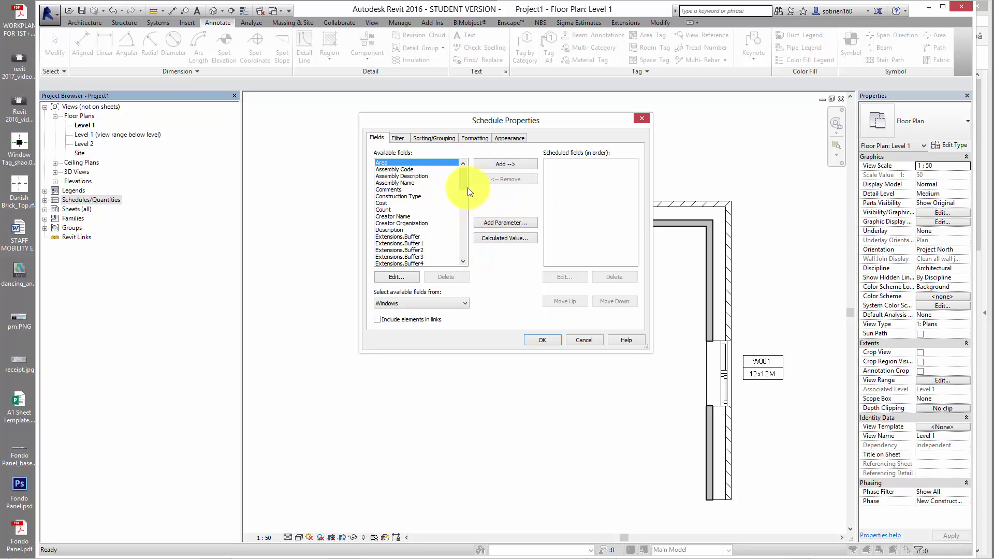
Step: Add the fields Type Mark, Type, Rough Height, Rough Width and Sill Height to the window schedule
drag(465, 175, 403, 247)
click(396, 237)
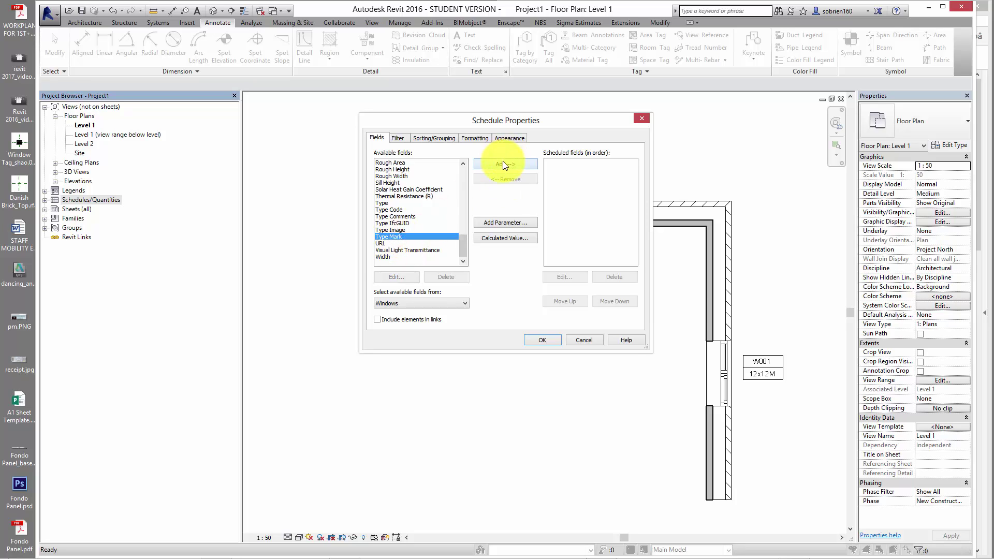
click(504, 163)
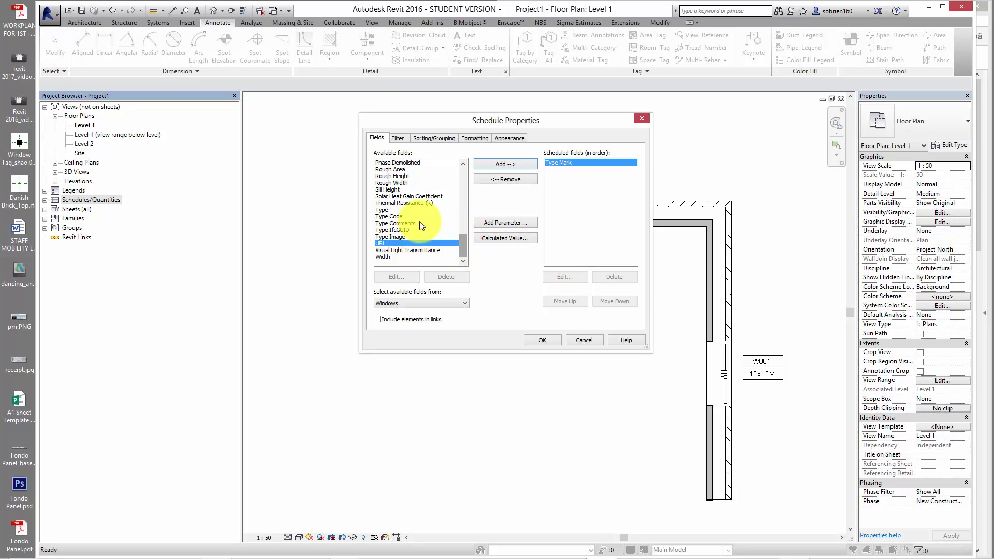
click(389, 210)
click(498, 163)
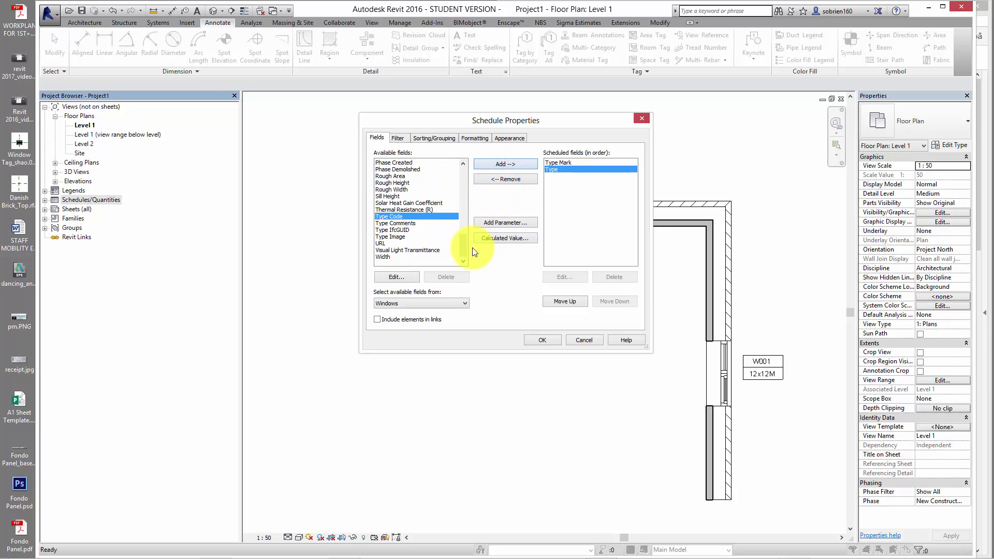
click(392, 183)
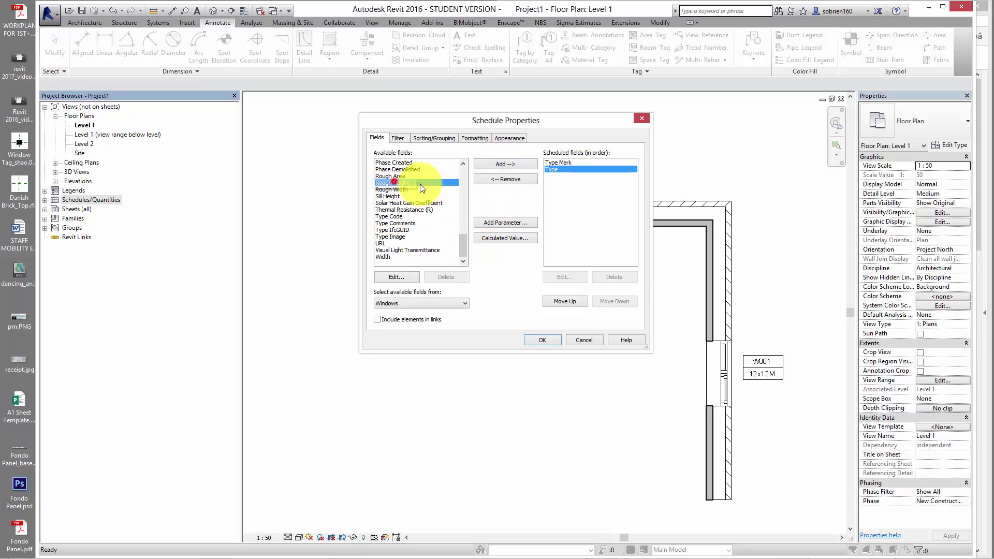
click(486, 164)
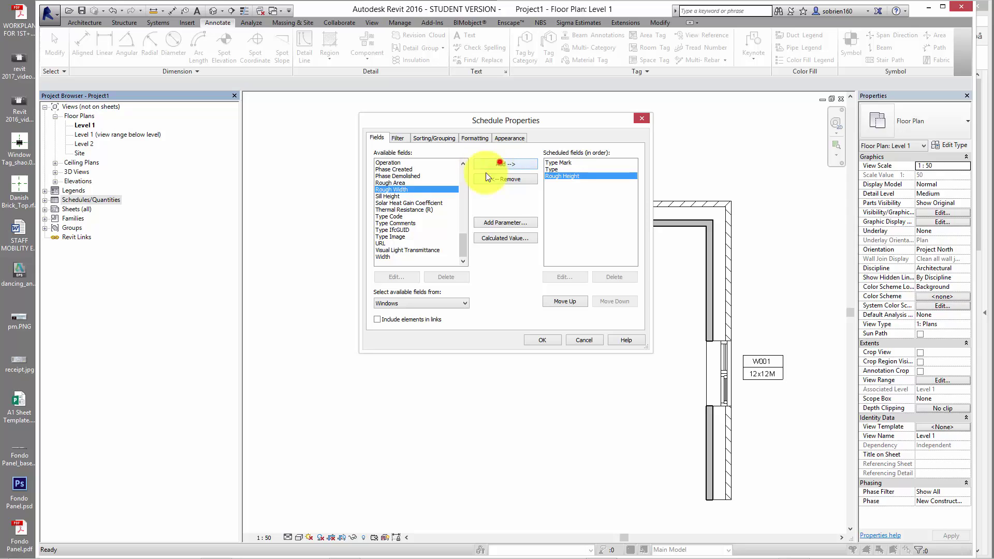
click(499, 164)
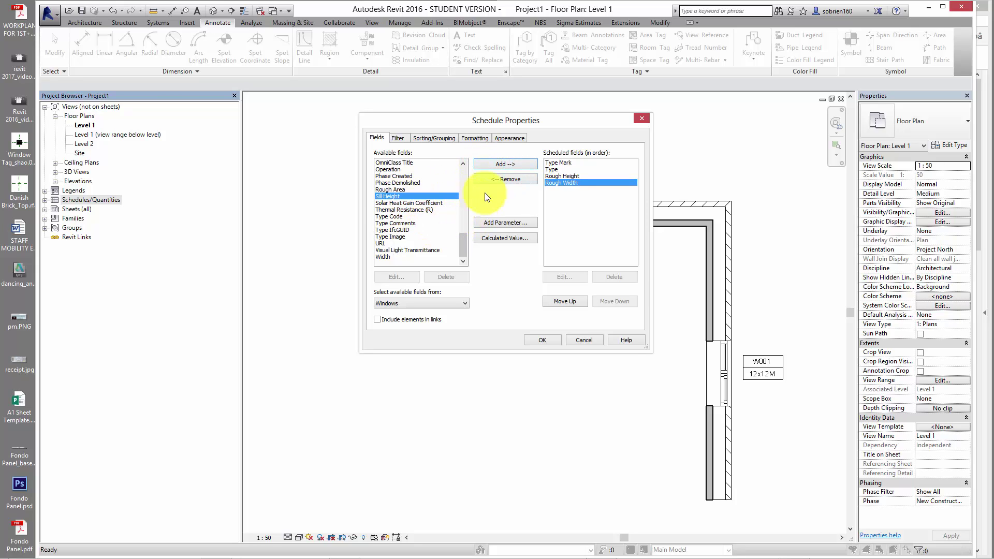
click(496, 164)
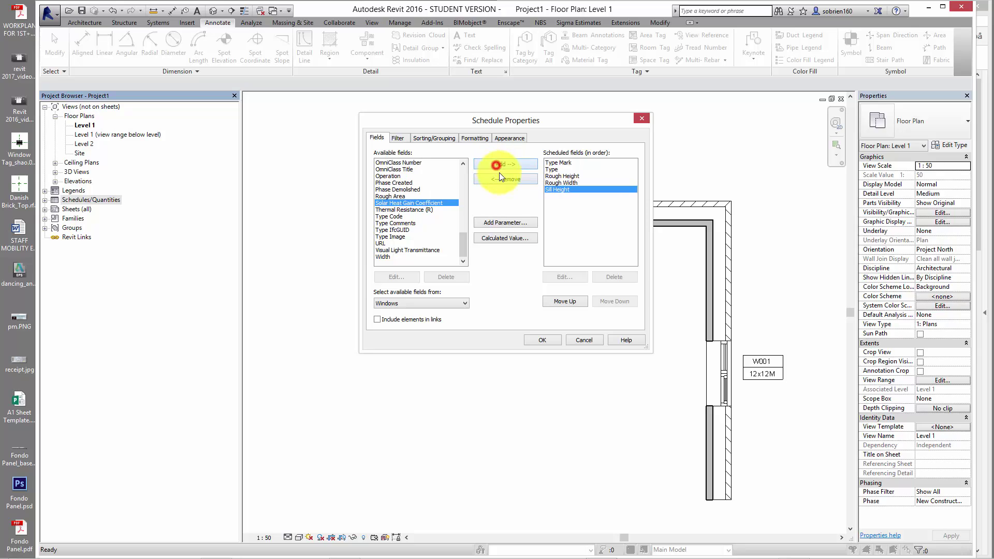
Step: Add the Mark field as the last scheduled field and generate the window schedule
click(467, 247)
drag(459, 247, 458, 232)
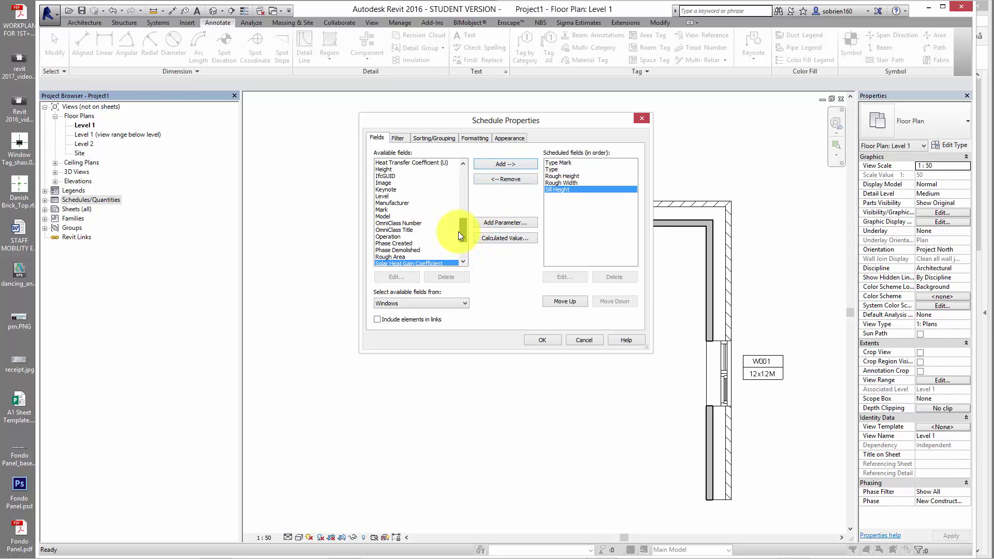
click(381, 210)
click(495, 165)
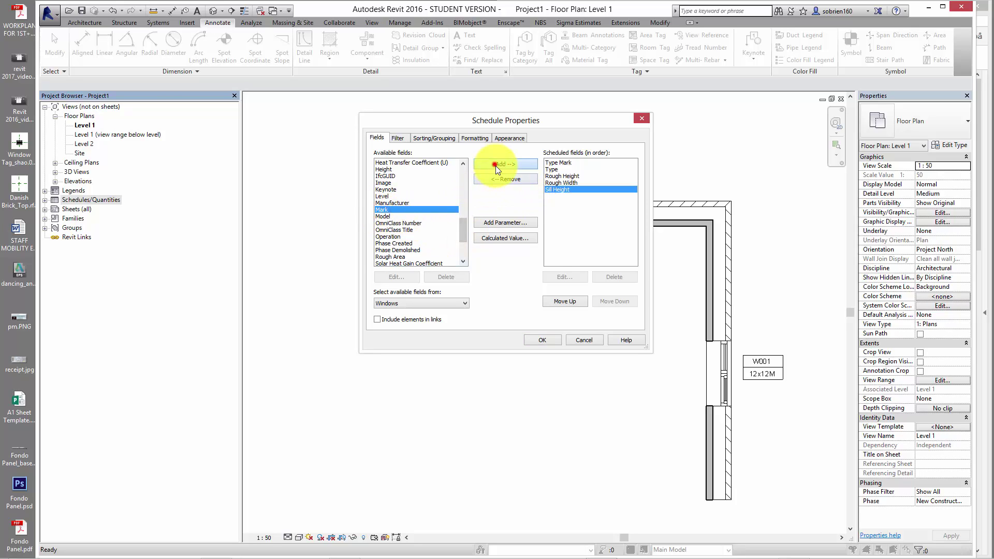
click(543, 339)
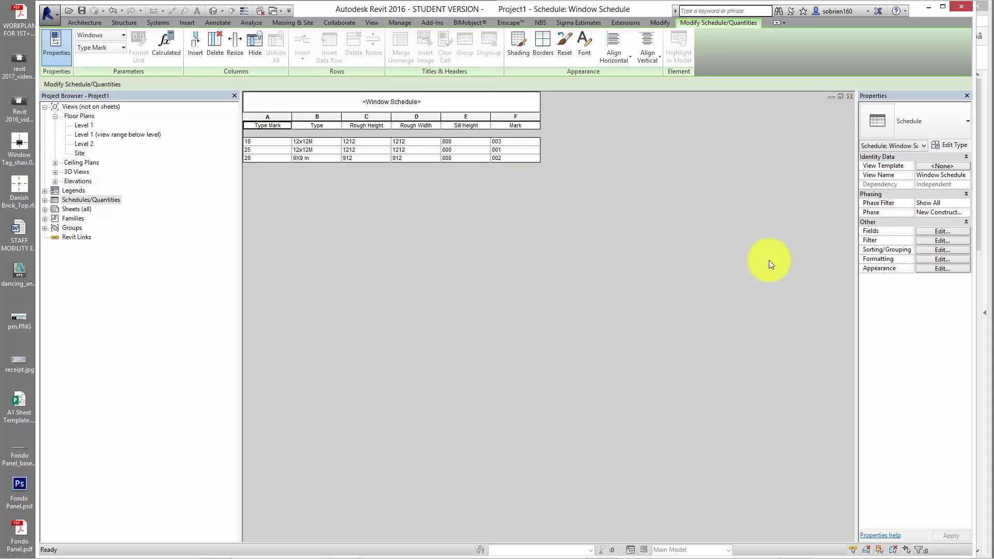
Step: Reopen the window schedule's field settings and remove Type Mark from the scheduled fields
click(936, 231)
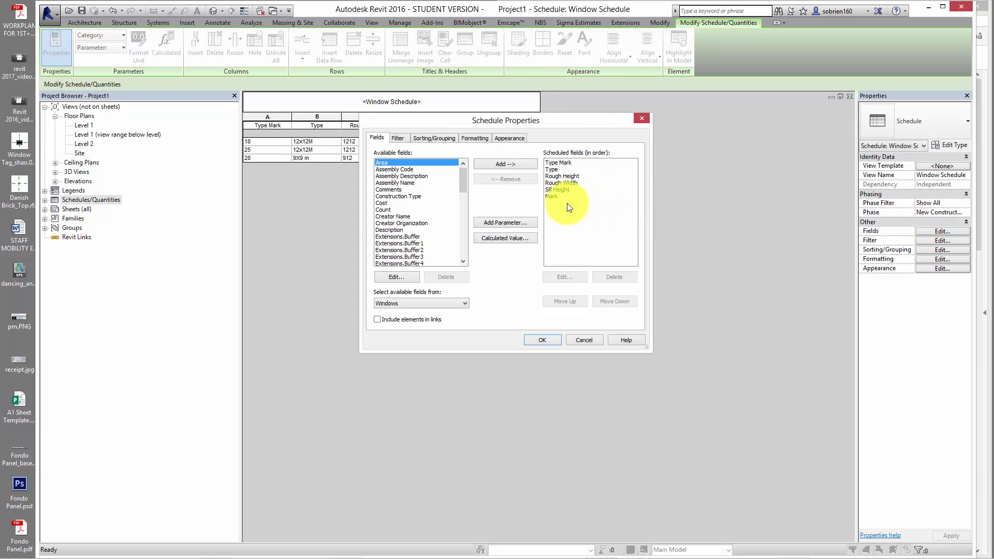
click(568, 164)
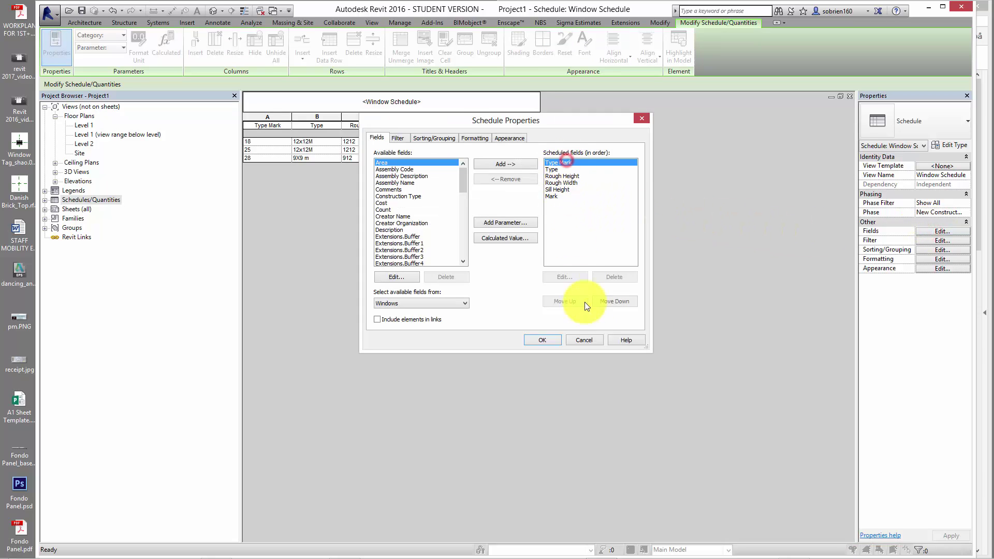
click(507, 180)
Step: Reorder the scheduled fields so Mark comes first, before Type, and apply the change to the window schedule
click(547, 190)
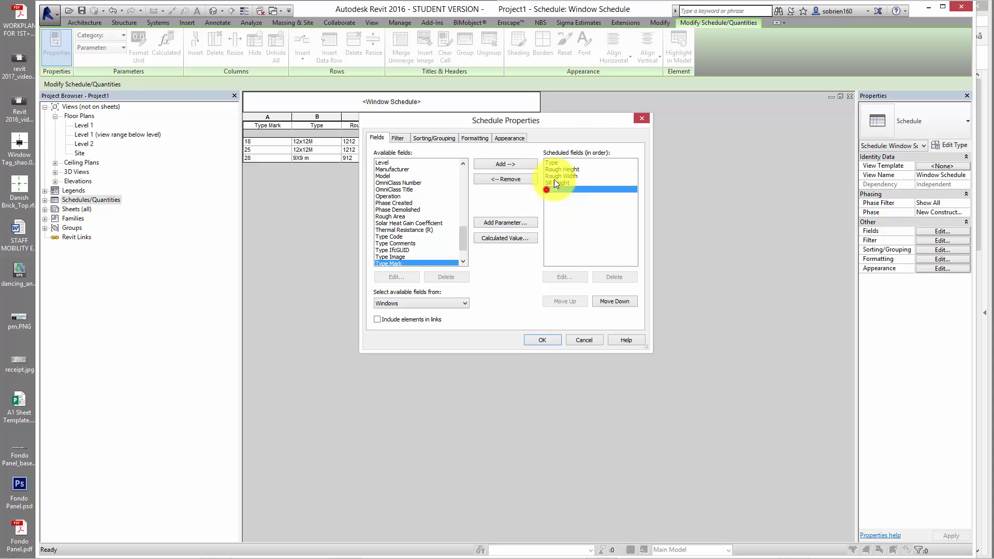
drag(572, 124, 759, 124)
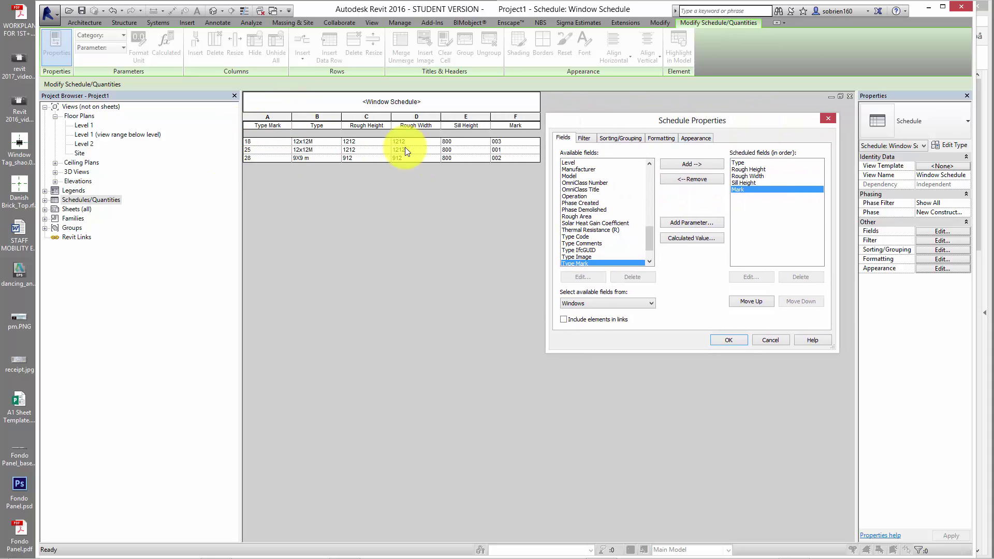
click(753, 301)
click(753, 302)
click(753, 301)
click(753, 301)
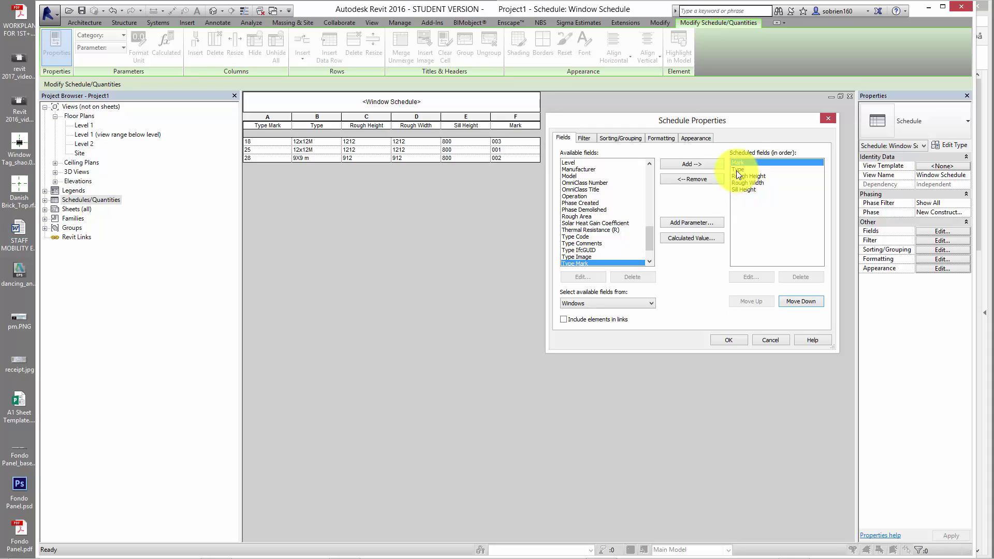
click(726, 340)
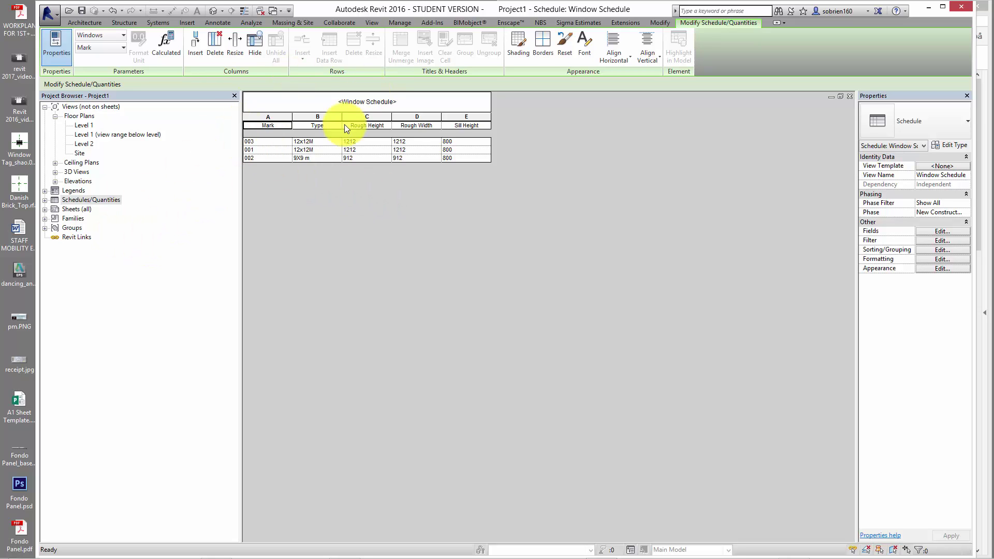
Step: Float the view windows, move the Window Schedule clear of the Level 1 floor plan and make the plan active
click(840, 96)
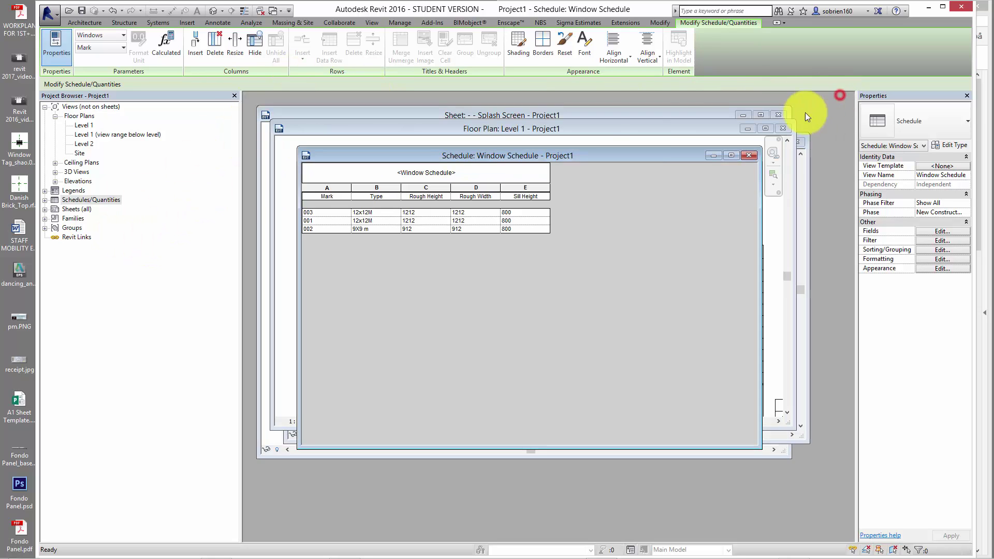
drag(630, 152, 738, 242)
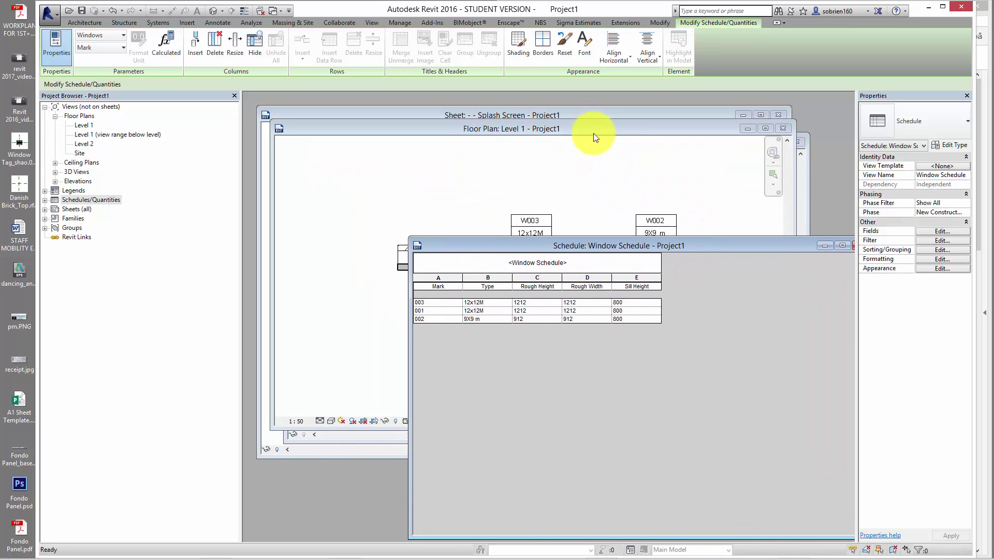
click(566, 134)
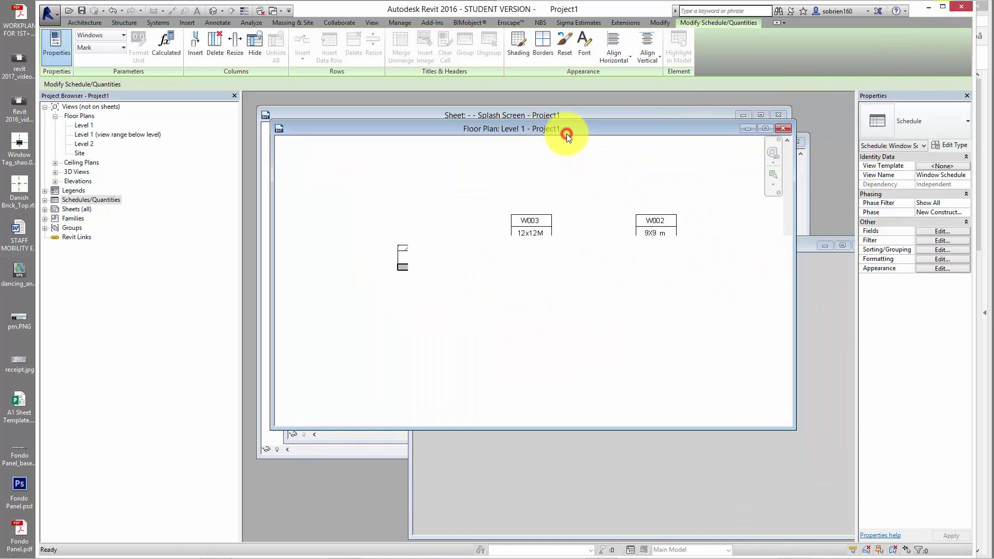
Step: Place a Single-Light 9X9 m window in the horizontal wall beside W003, about 402 mm from the wall's free end
click(86, 24)
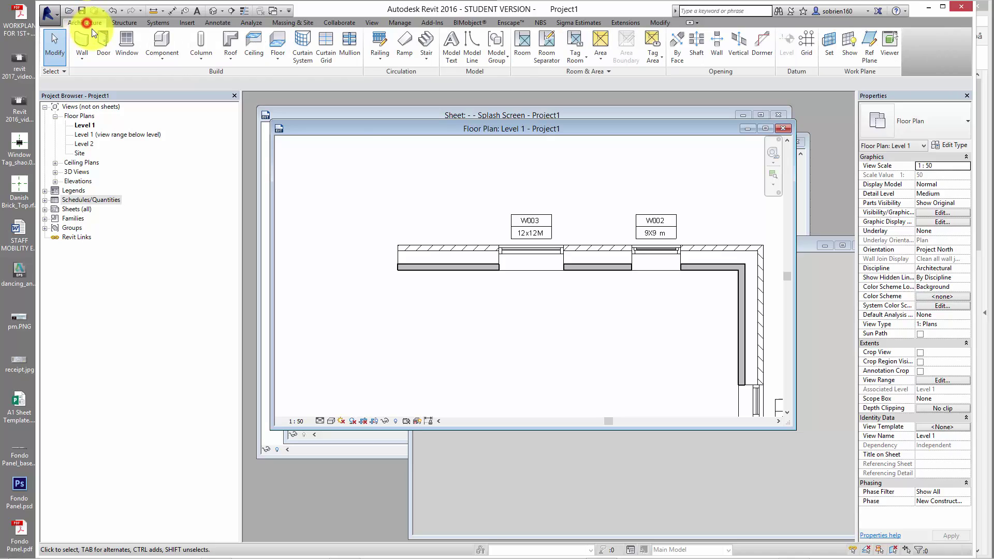
click(126, 41)
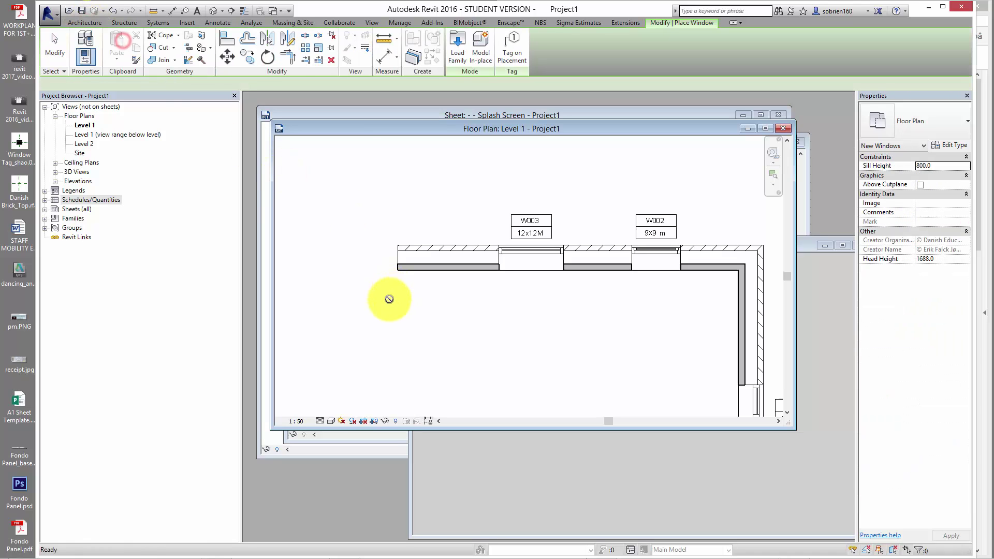
click(444, 251)
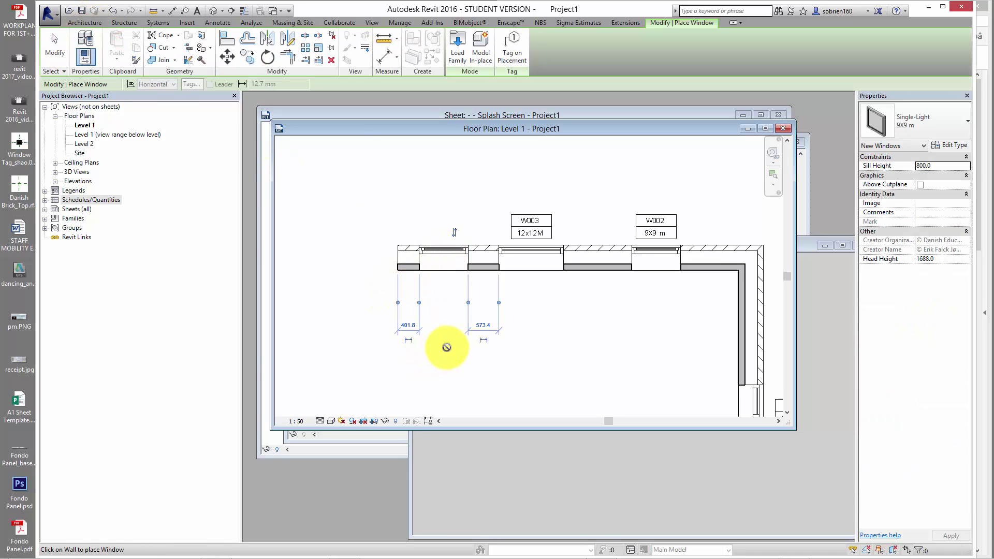
Step: Minimise the Level 1 floor plan and bring the Window Schedule to the front to check its rows
double_click(705, 127)
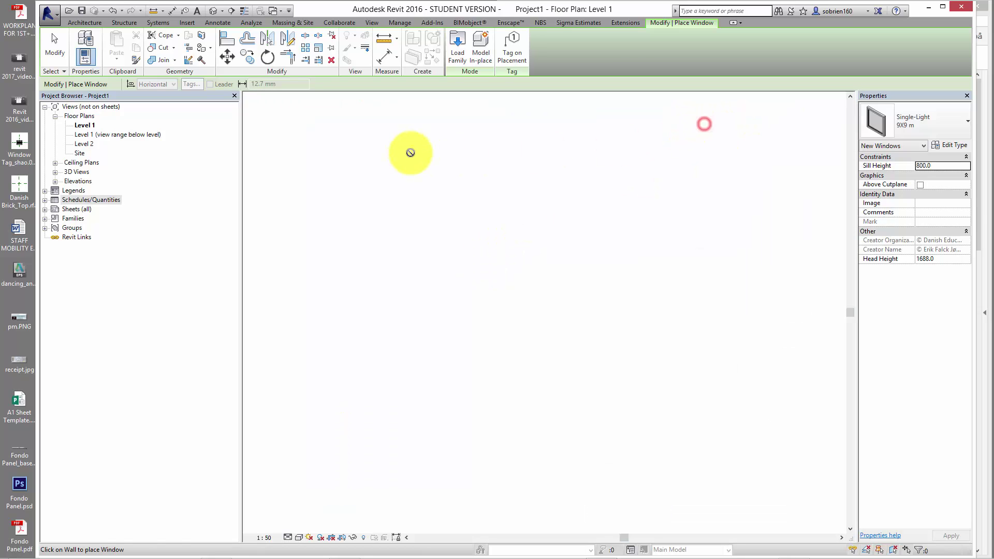
click(826, 99)
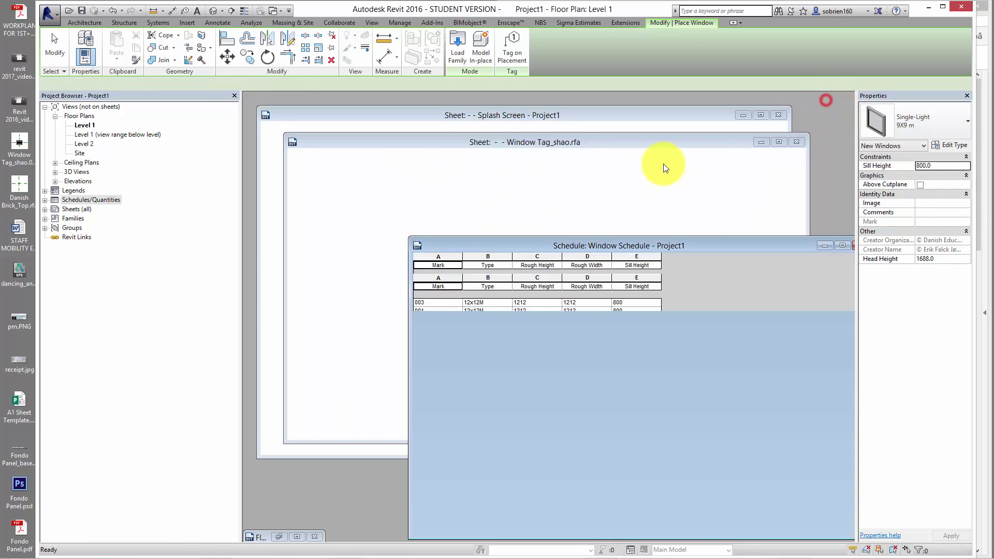
click(696, 241)
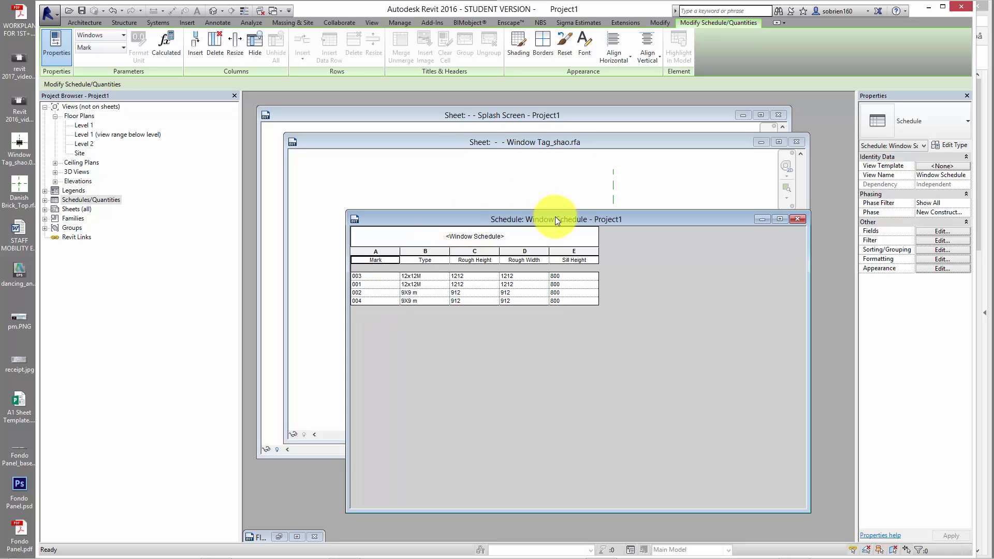
drag(571, 222, 600, 160)
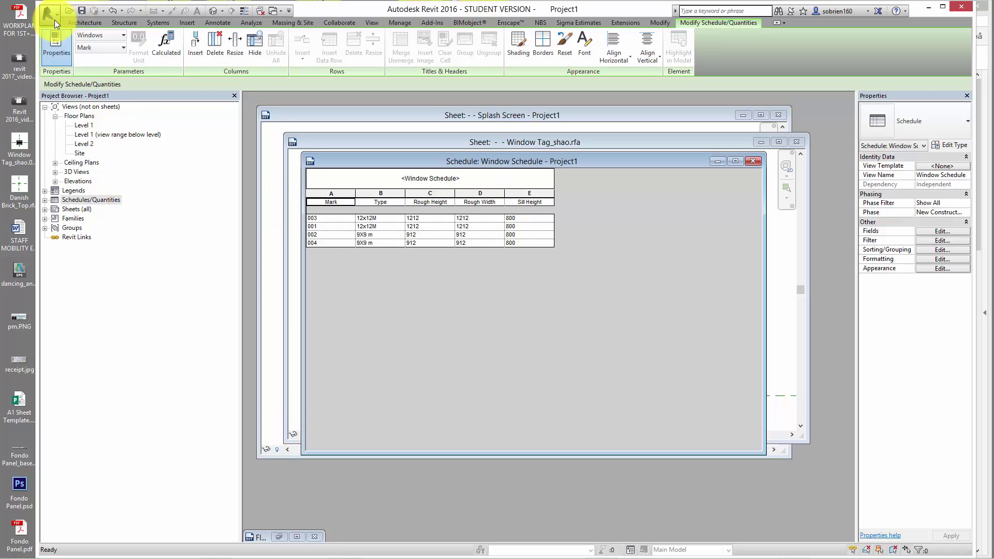
drag(492, 163, 505, 187)
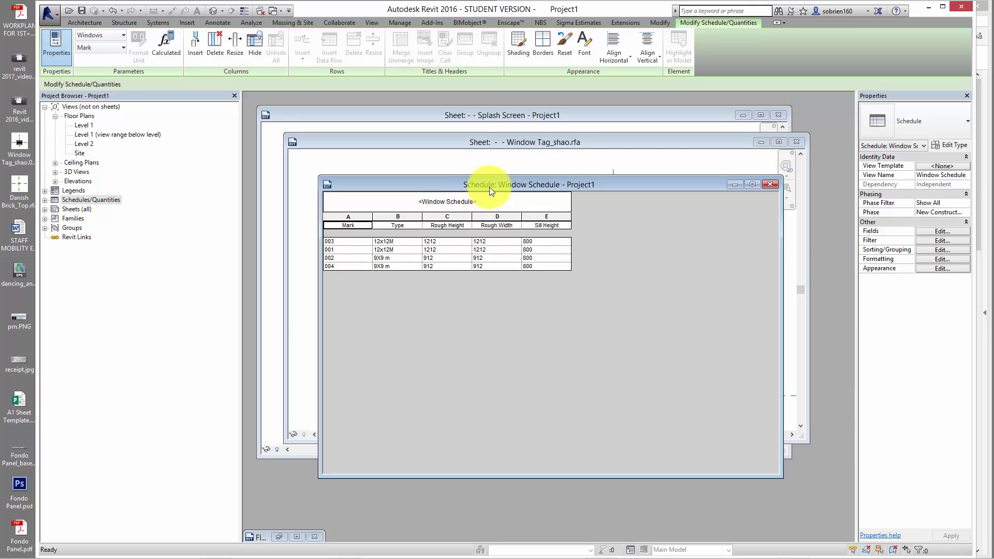
drag(489, 188, 638, 129)
drag(698, 135, 719, 161)
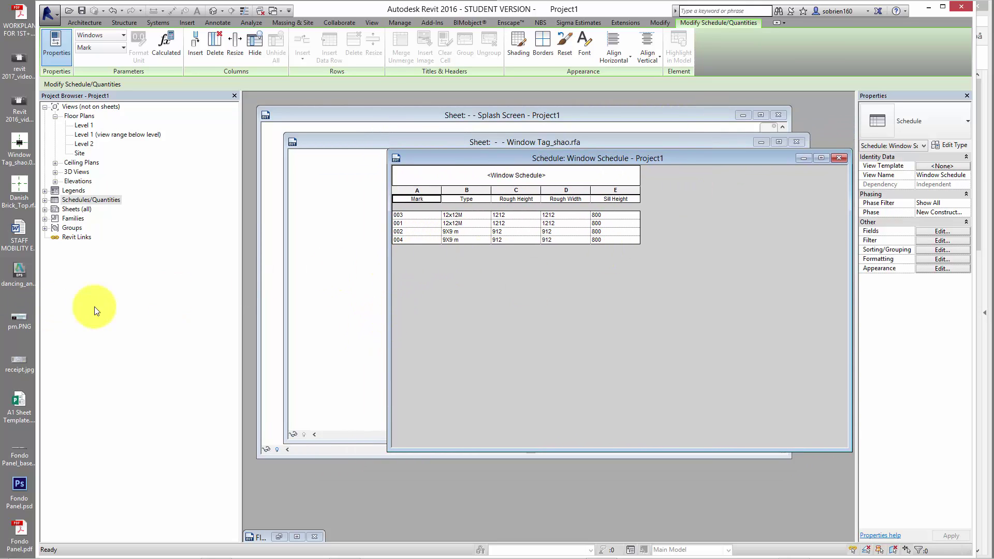
Step: Create a new sheet with the Sheet din824 Titleblock : 30x21 title block and maximise its view
click(69, 209)
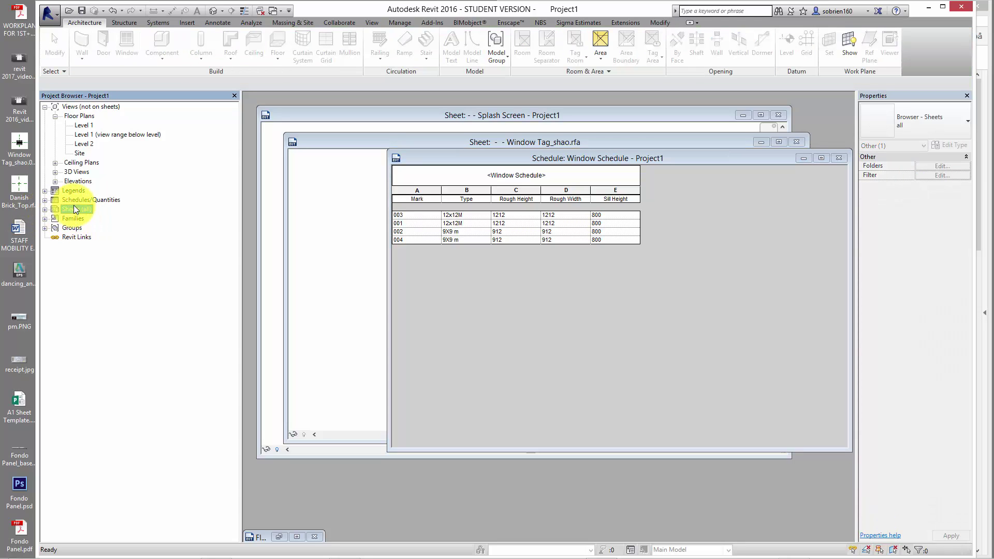
right_click(73, 207)
click(90, 213)
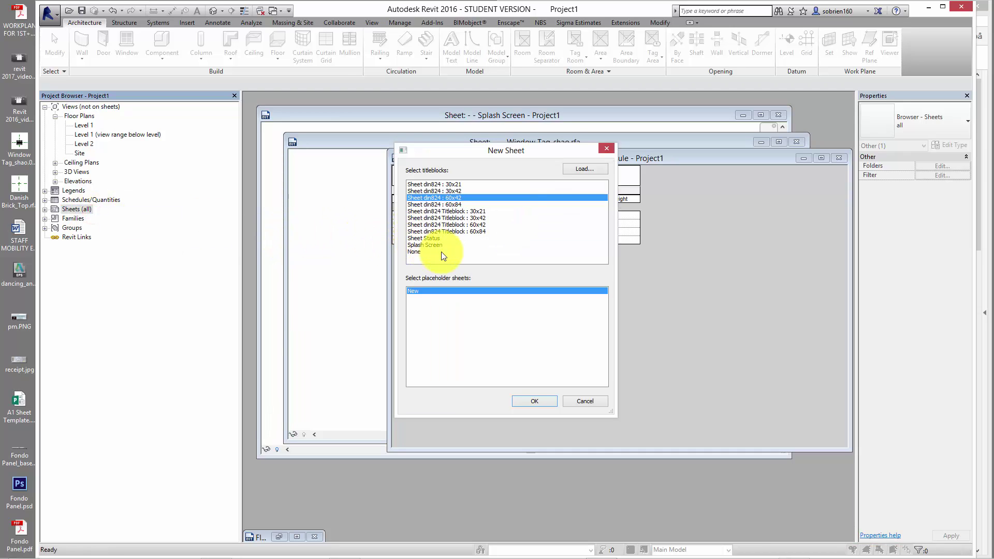
click(440, 214)
click(523, 402)
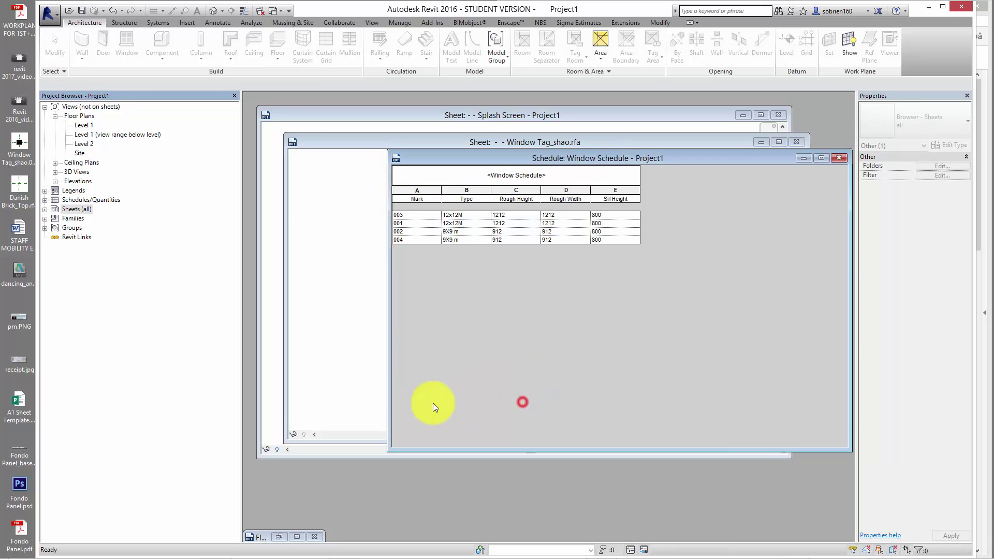
drag(640, 167, 678, 198)
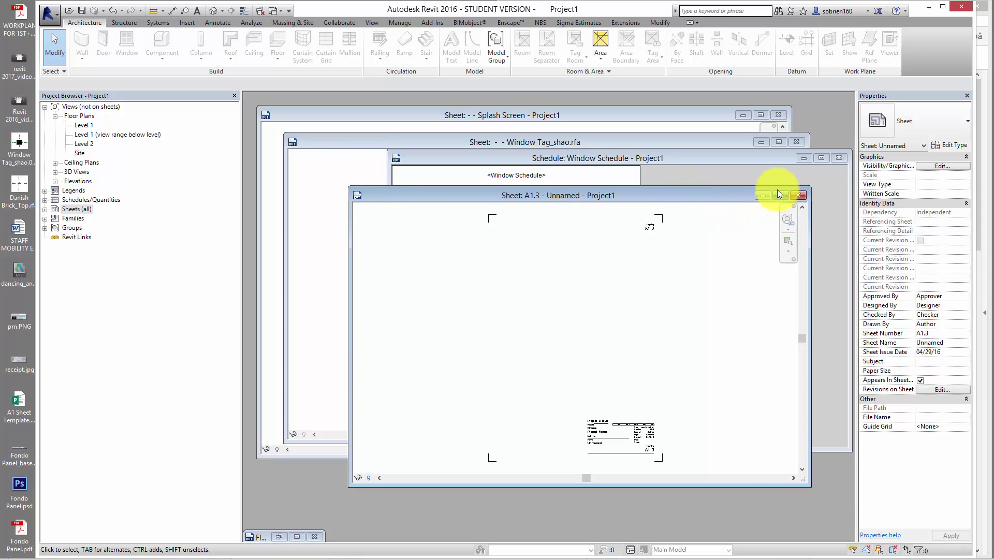
click(779, 192)
Step: Place the Window Schedule in the lower part of sheet A1.3, beside the title block
middle_drag(520, 366, 543, 385)
scroll(514, 325, up, 3)
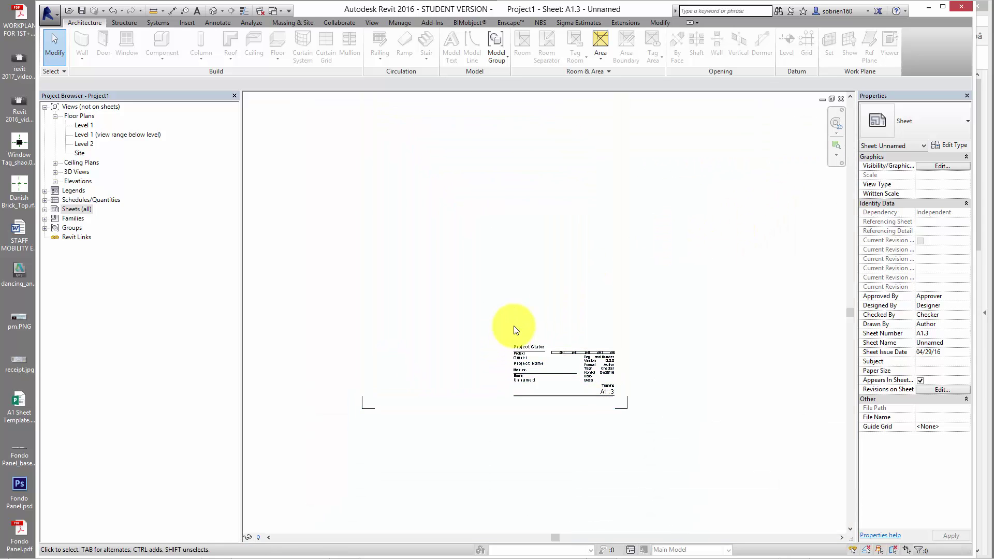
middle_drag(514, 326, 518, 359)
scroll(519, 361, down, 1)
middle_drag(601, 422, 637, 460)
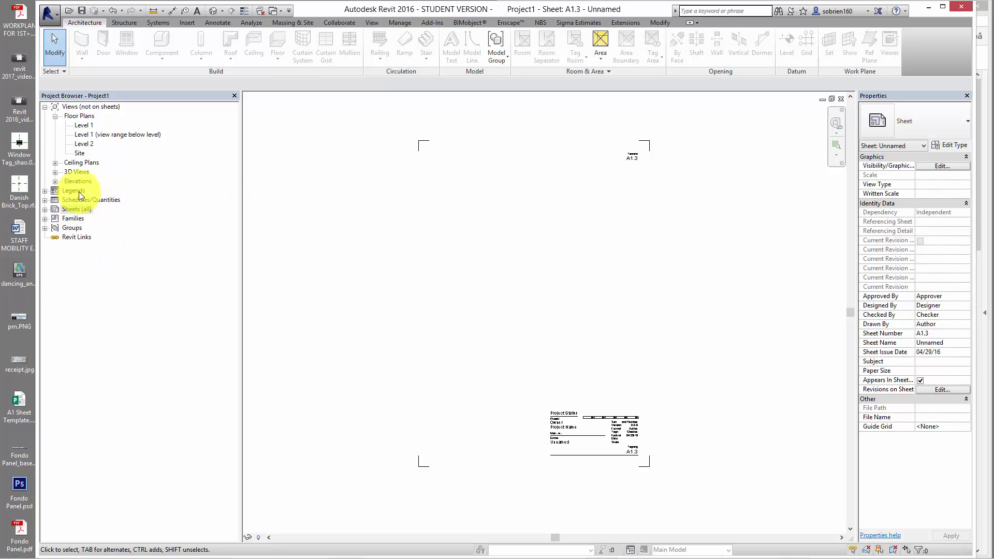
click(45, 200)
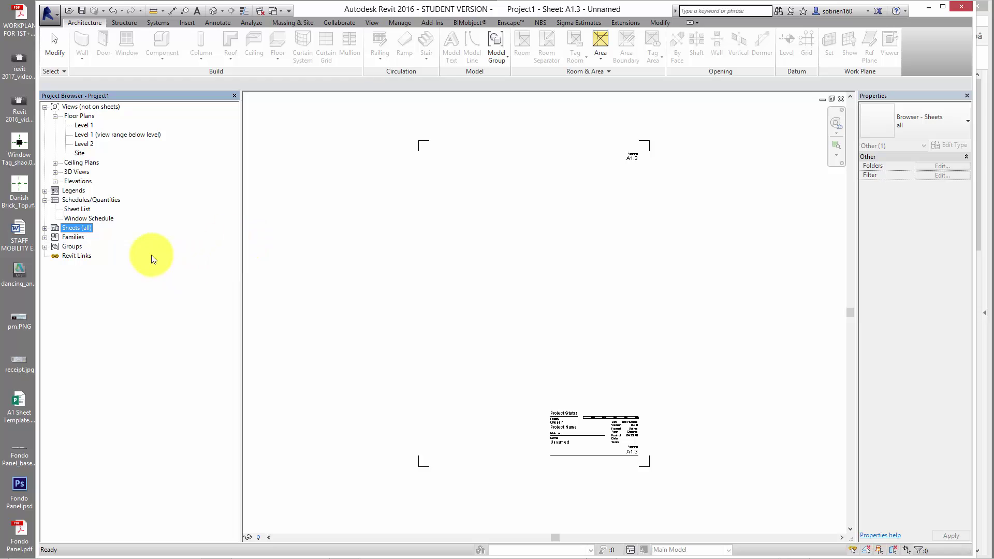
drag(88, 218, 535, 349)
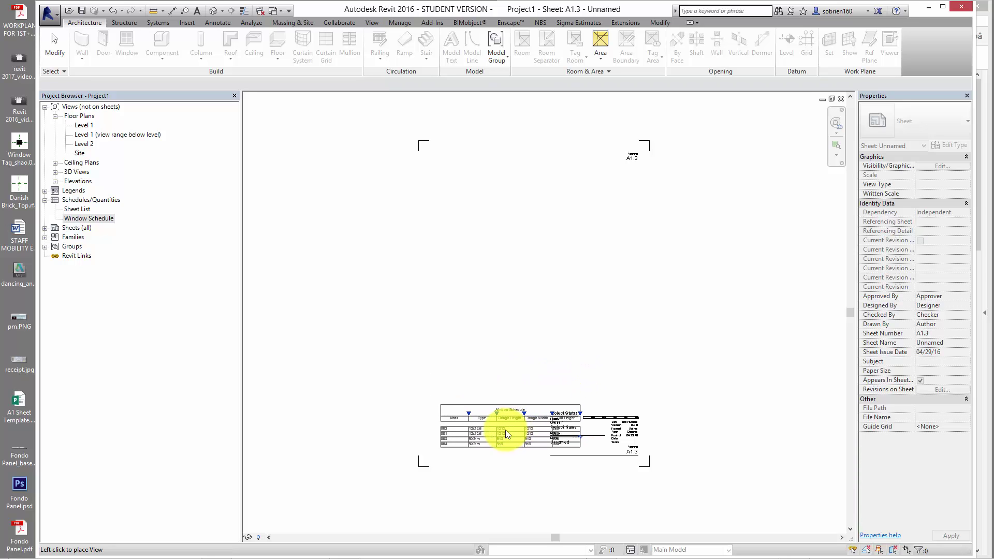
click(500, 431)
click(500, 431)
scroll(500, 425, up, 5)
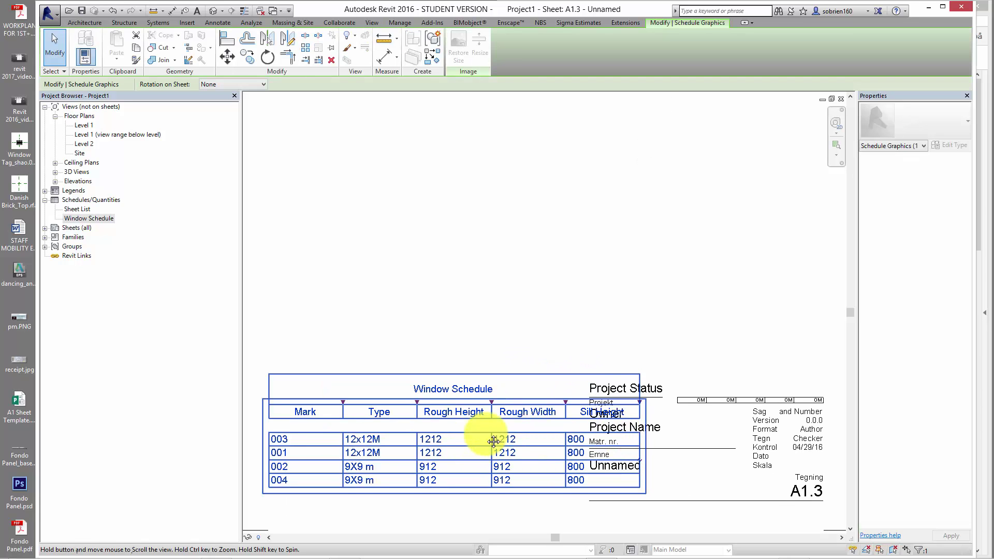
Step: Narrow the placed schedule's Mark, Type and Sill Height columns to clear the title block, keeping each type name on one line
drag(433, 377, 340, 385)
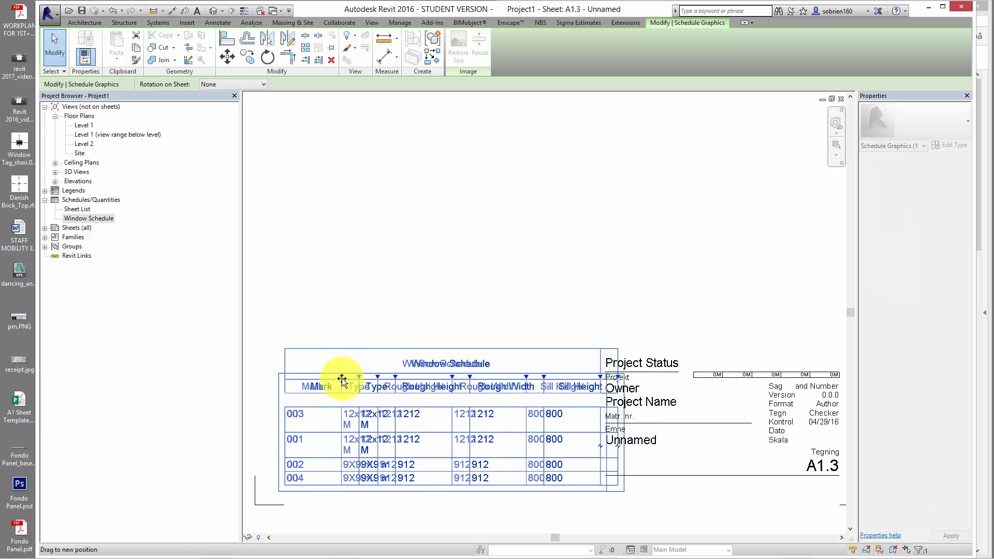
mouse_move(599, 377)
mouse_down()
mouse_move(575, 380)
mouse_move(585, 379)
mouse_up()
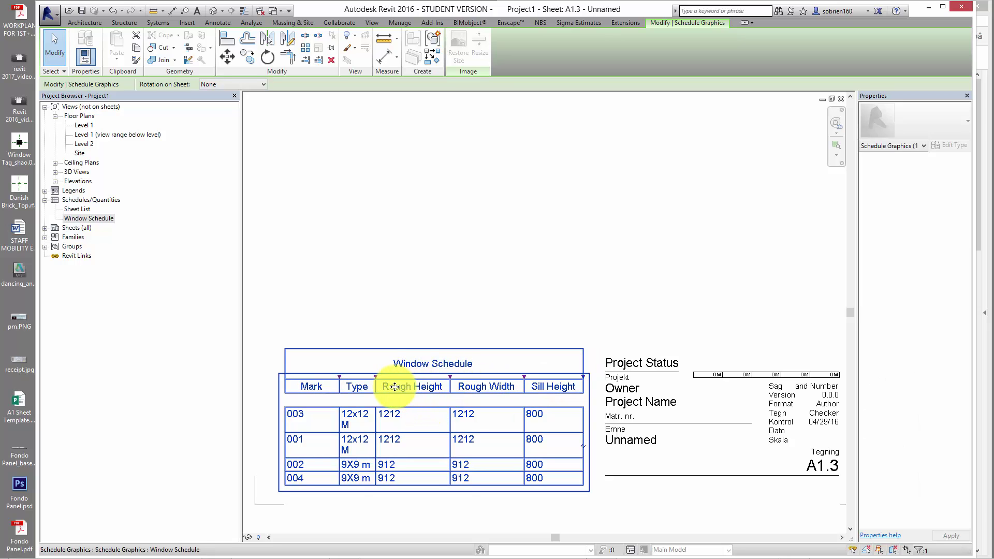
drag(376, 381, 389, 379)
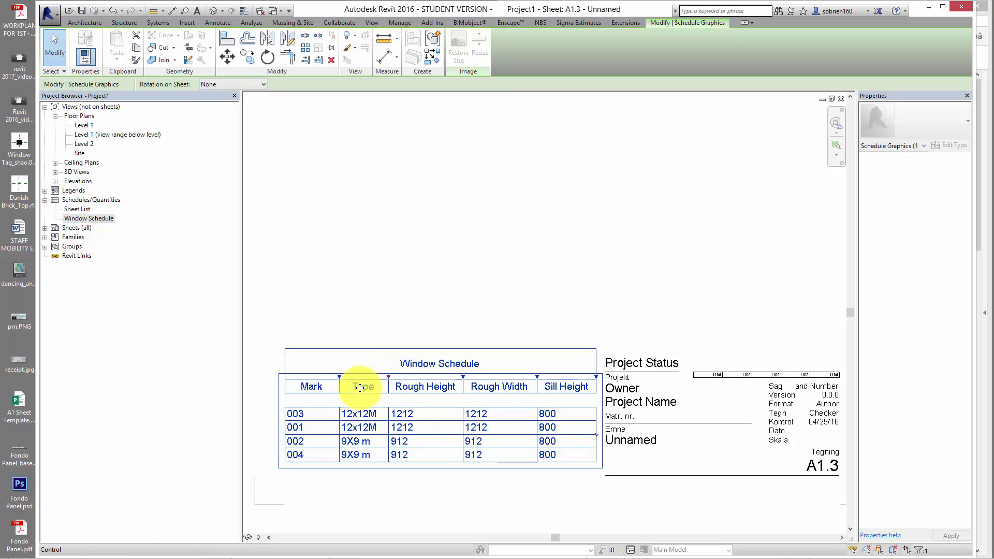
Step: Nudge the placed window schedule slightly down and towards the sheet's outer edge, and deselect it
key(Left)
key(Down)
key(Down)
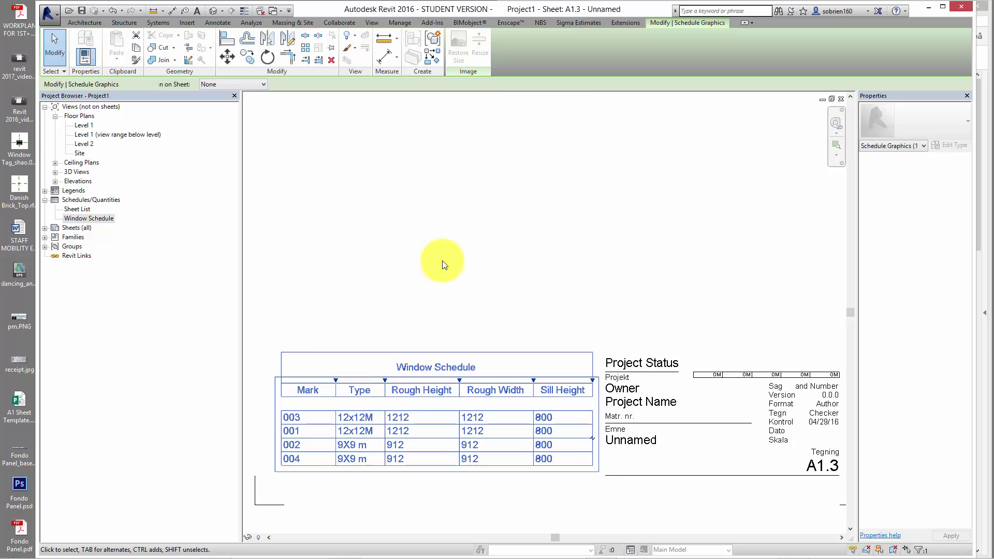
key(Up)
click(442, 253)
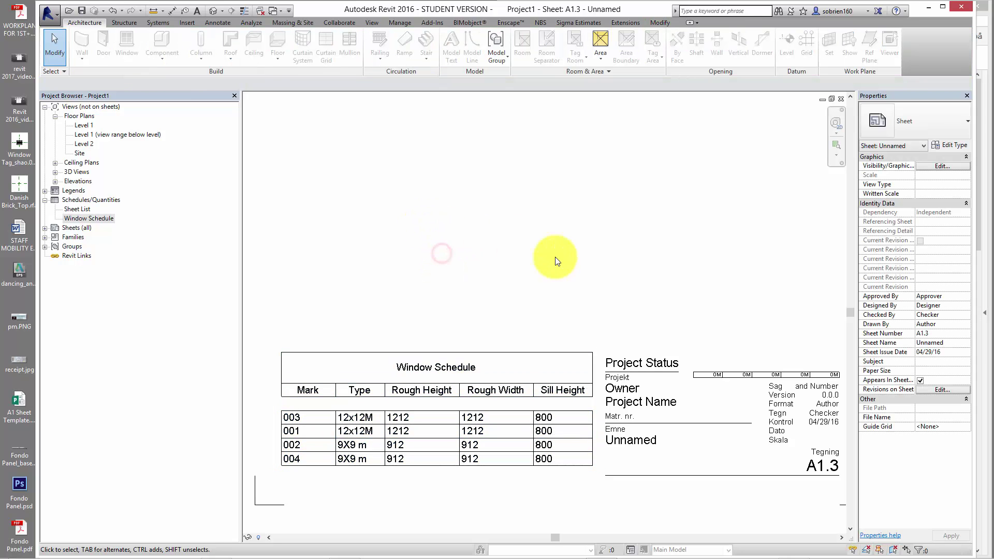
Step: Open the Window Schedule from its placement on the sheet, and return to sheet A1.3 - Unnamed
double_click(500, 412)
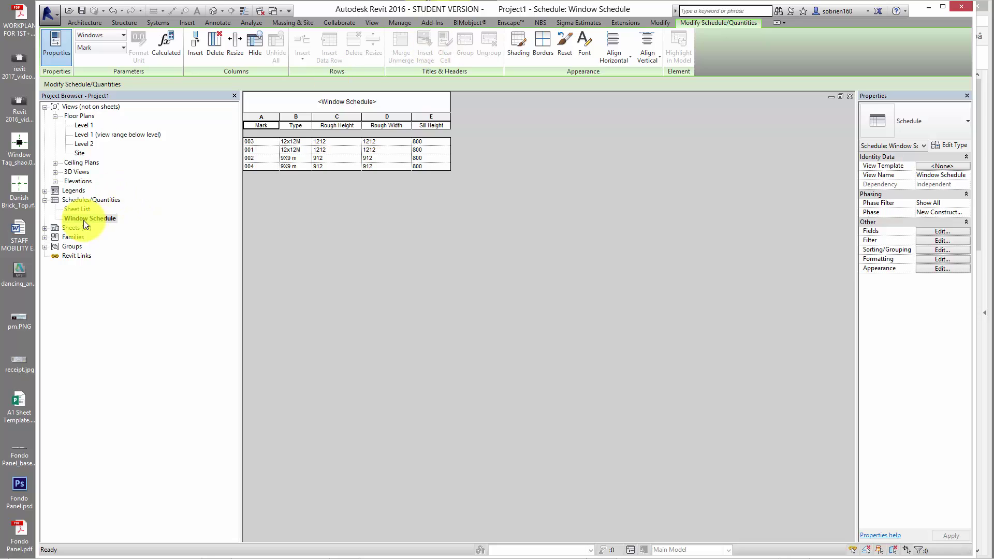
click(44, 228)
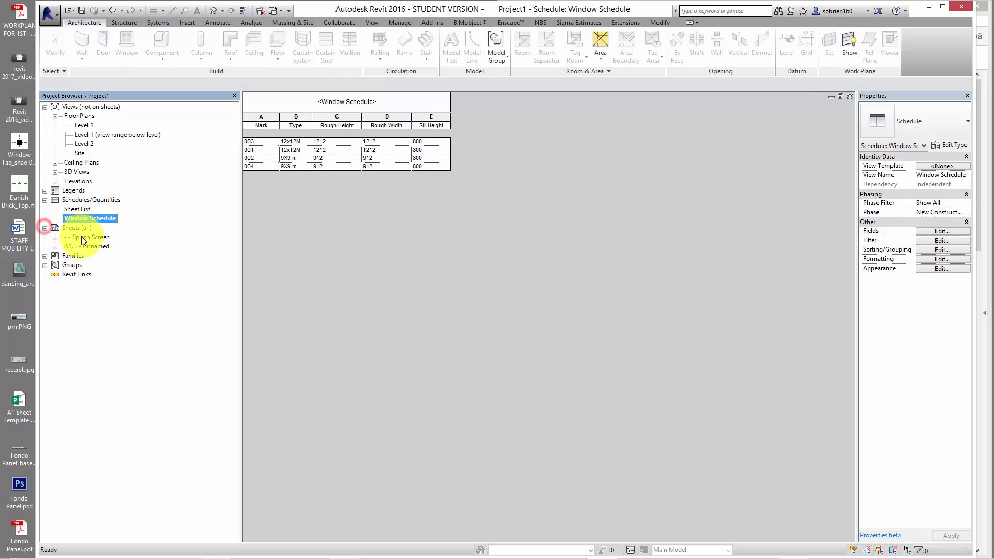
double_click(90, 247)
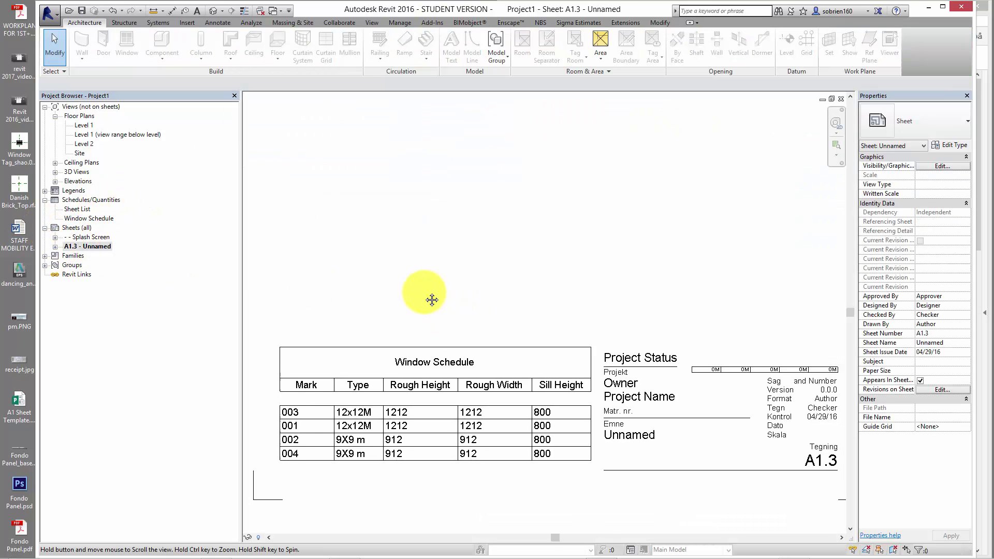
Step: Examine the window schedule's position beside the title block and the space left on sheet A1.3
scroll(460, 262, down, 1)
scroll(482, 283, up, 4)
middle_drag(515, 278, 611, 207)
click(638, 132)
scroll(573, 278, down, 1)
scroll(570, 155, down, 3)
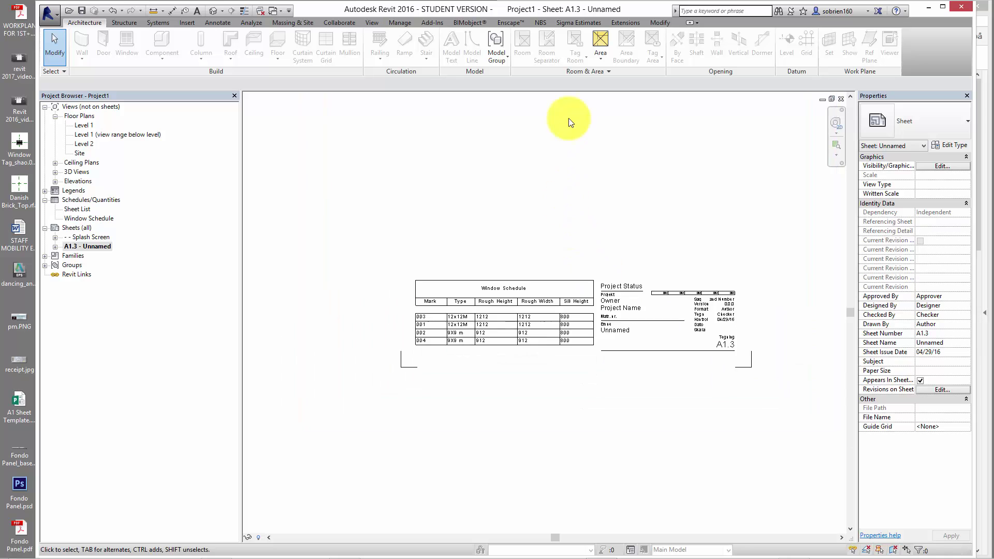
scroll(549, 411, up, 2)
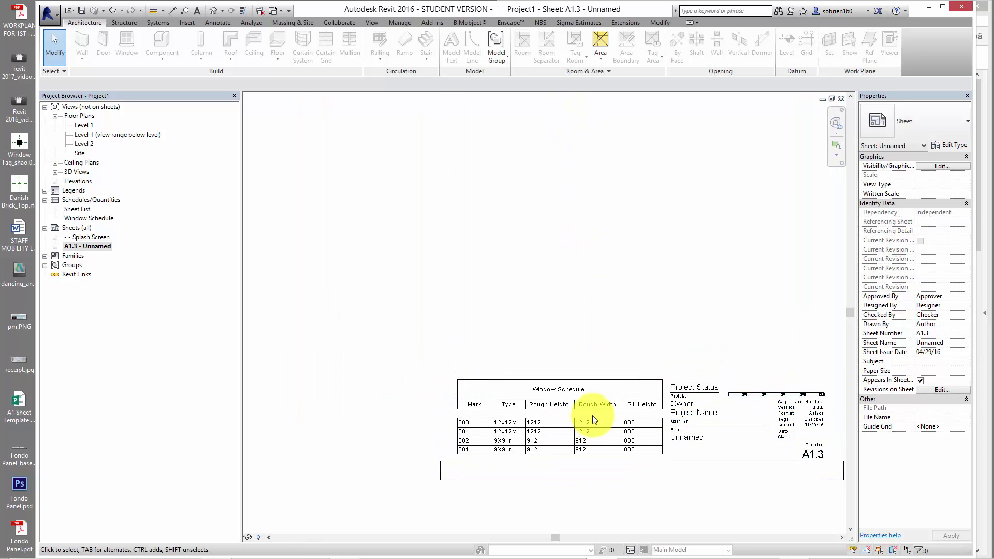
middle_drag(593, 416, 584, 373)
scroll(584, 373, down, 2)
middle_drag(639, 306, 633, 309)
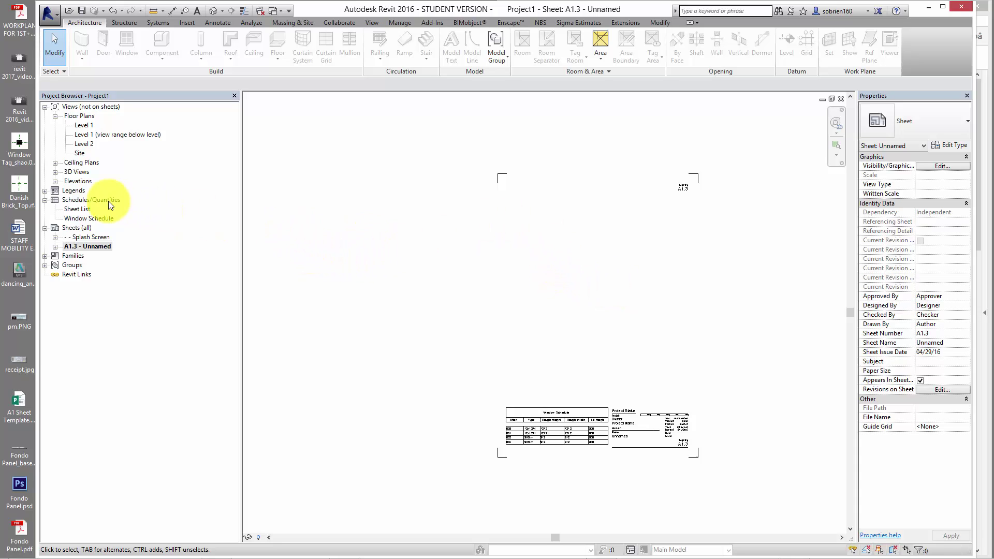
Step: Open the Line Styles legend and examine its line weight and line pattern samples with their names
click(73, 191)
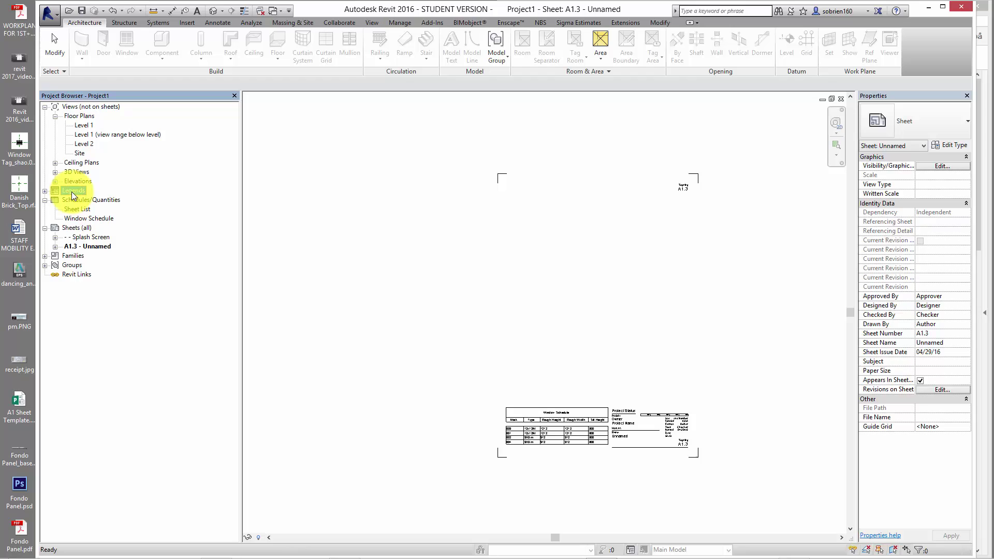
click(45, 192)
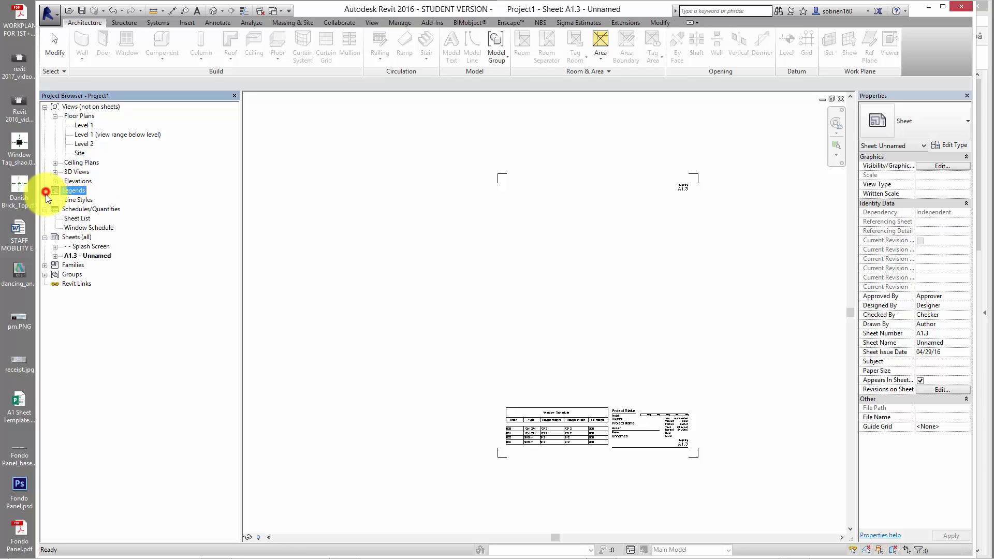
double_click(77, 200)
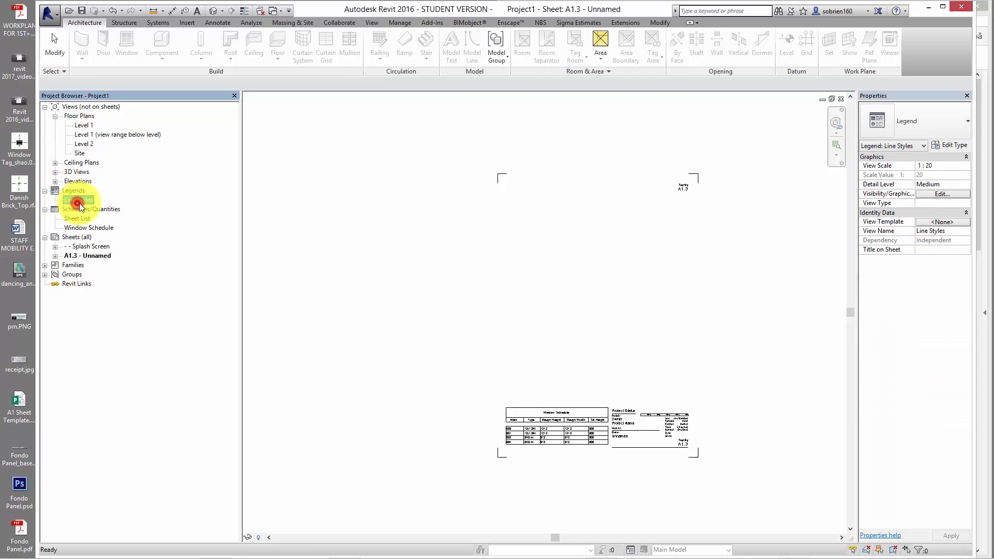
scroll(400, 222, up, 6)
scroll(372, 282, up, 3)
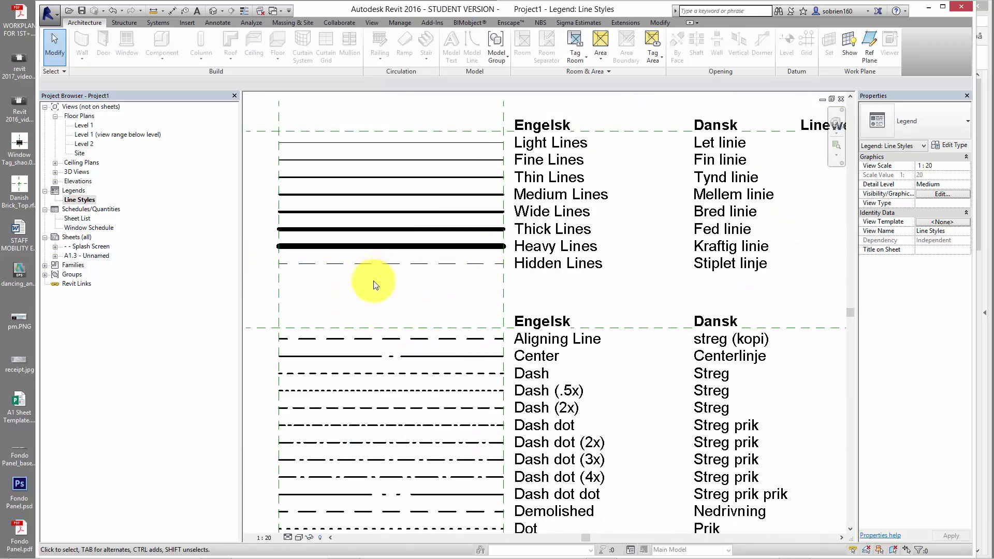
scroll(377, 274, down, 6)
middle_drag(382, 312, 392, 242)
scroll(402, 303, up, 3)
middle_drag(411, 322, 433, 290)
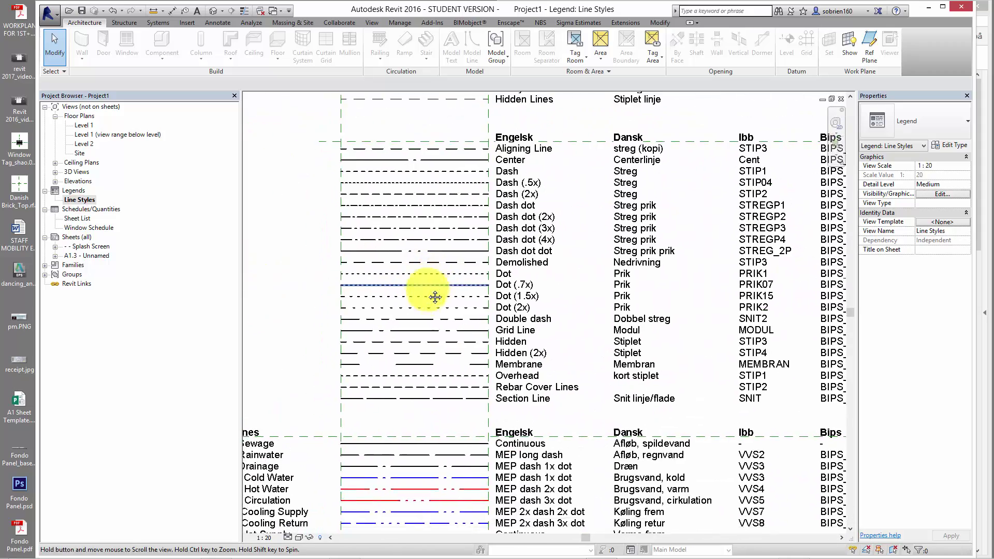
middle_drag(395, 381, 465, 265)
scroll(380, 340, down, 1)
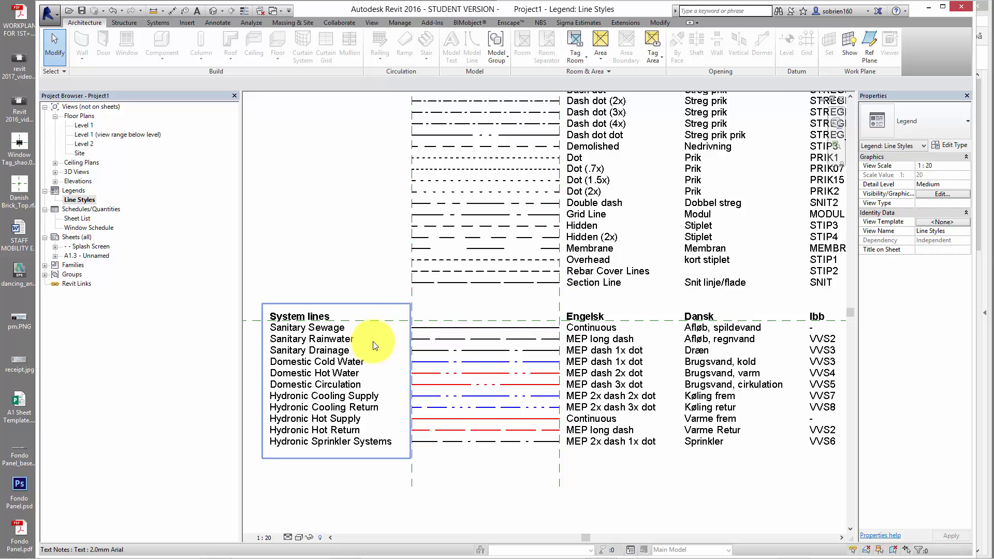
Step: Examine the System lines section of the Line Styles legend and the layout of the whole legend
scroll(473, 355, up, 3)
scroll(495, 371, down, 2)
scroll(442, 358, up, 1)
click(442, 357)
scroll(442, 357, up, 2)
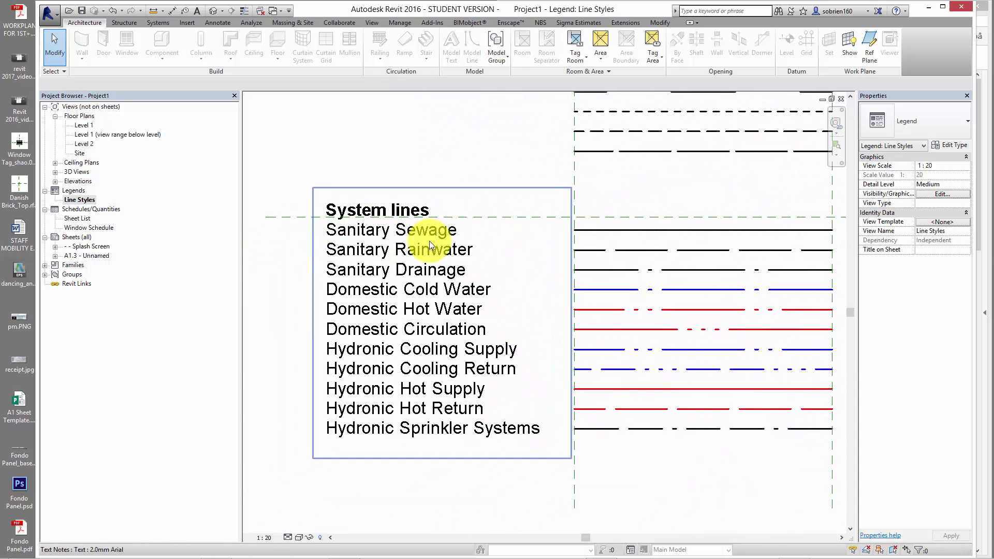
scroll(502, 297, down, 2)
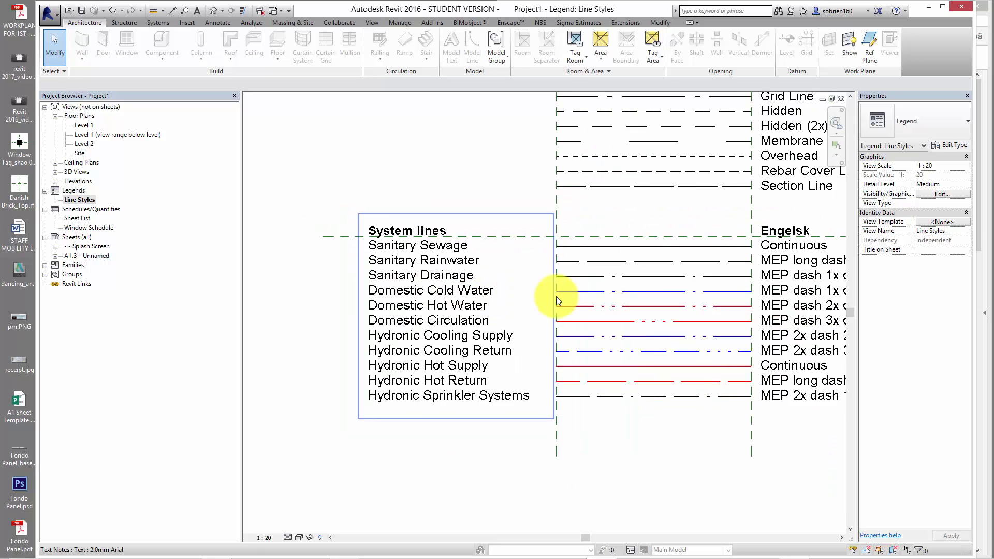
scroll(592, 297, down, 3)
middle_drag(631, 297, 580, 306)
scroll(572, 298, down, 1)
middle_drag(535, 122, 527, 237)
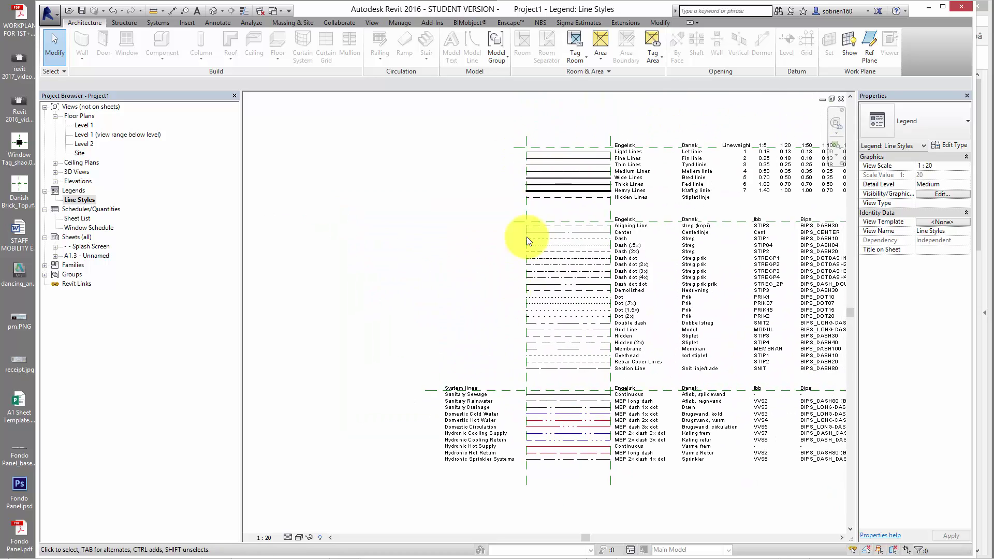
middle_drag(495, 157, 354, 131)
middle_drag(505, 252, 503, 282)
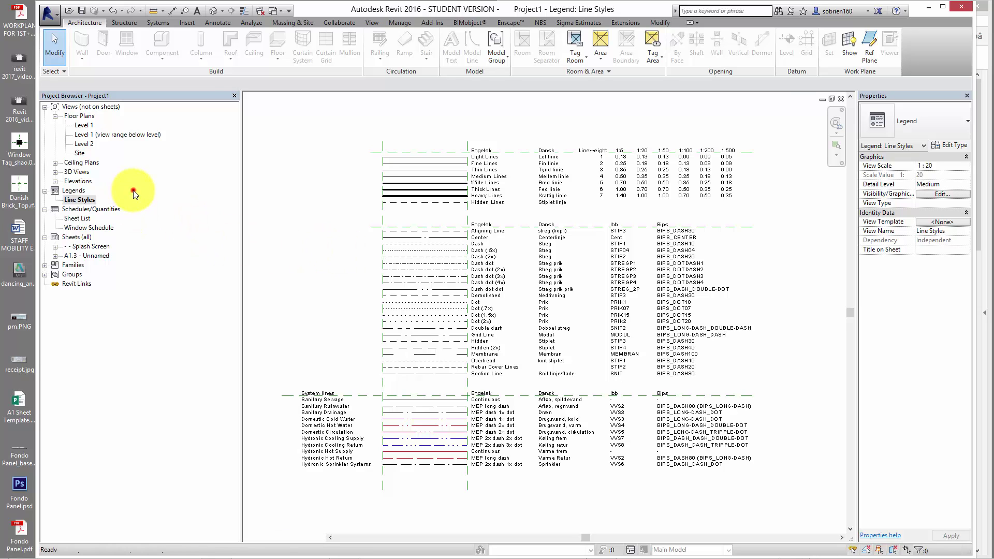
Step: Create a new legend view named Window Legend at a scale of 1 : 20
right_click(83, 192)
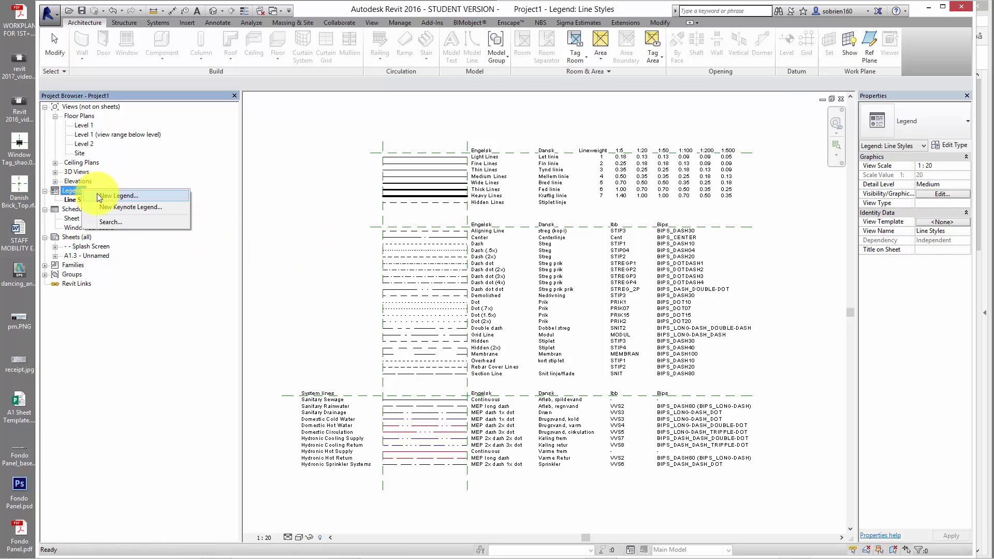
click(118, 196)
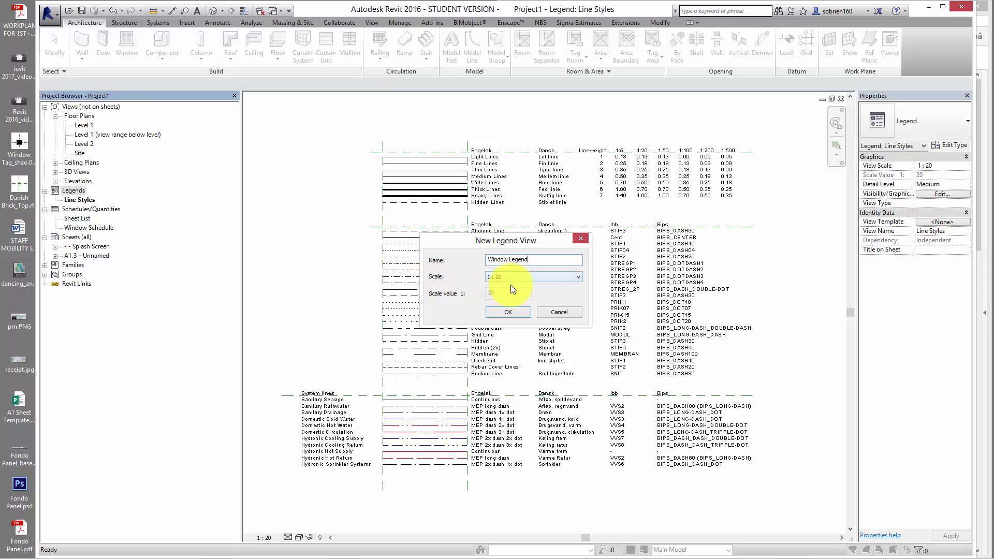
click(513, 313)
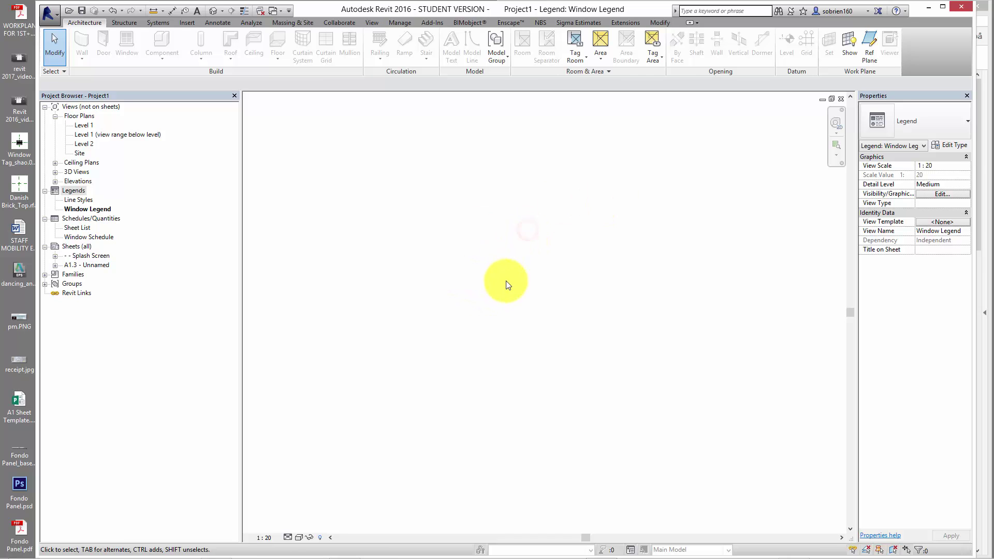
click(73, 209)
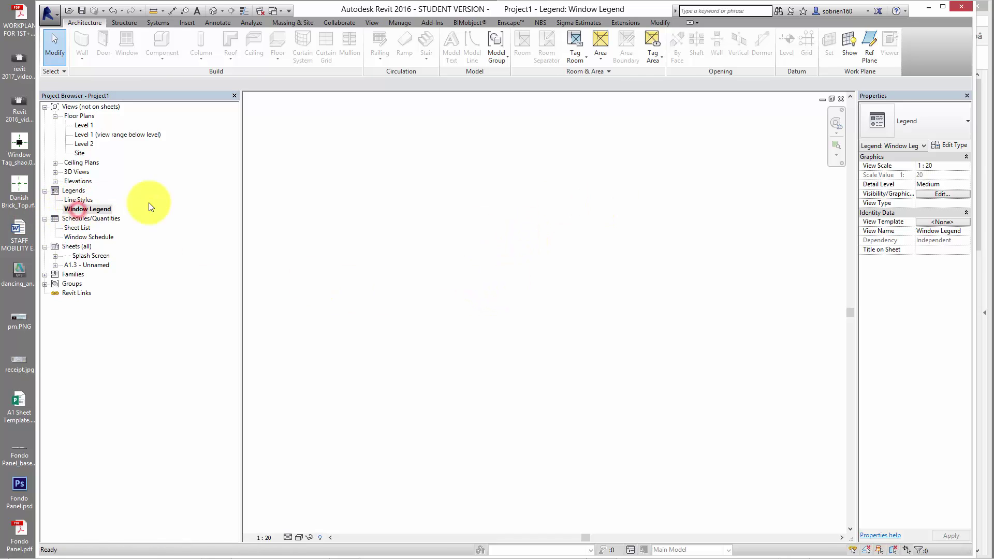
click(369, 160)
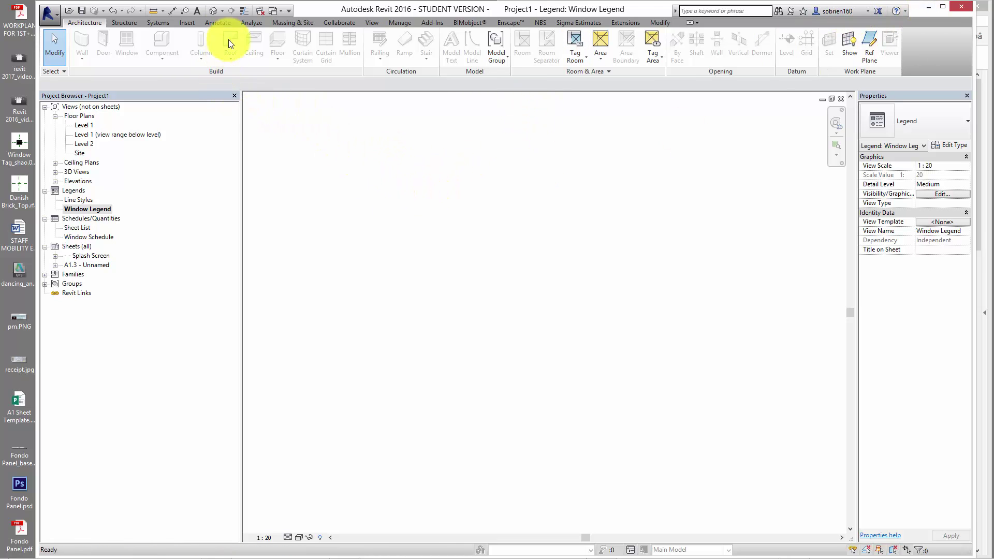
click(216, 24)
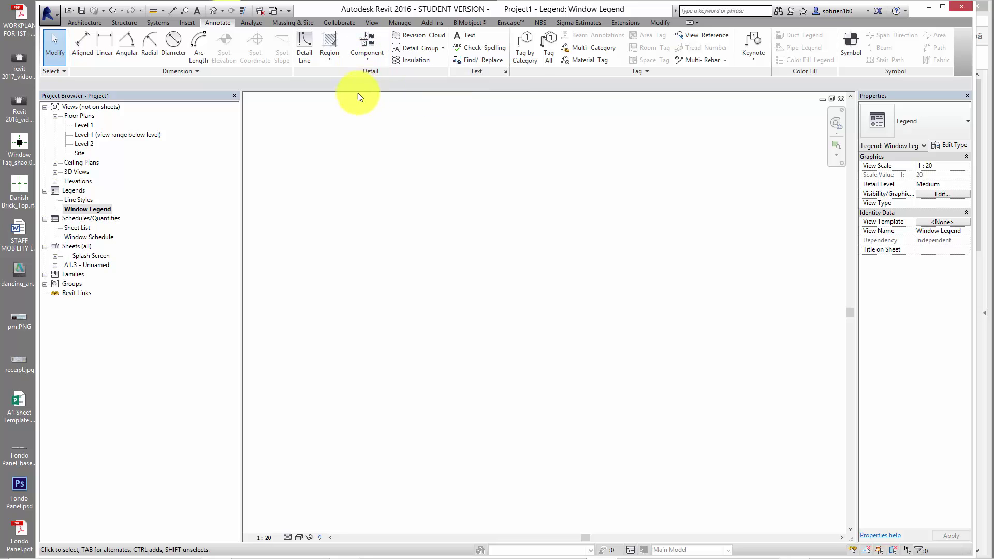
click(363, 57)
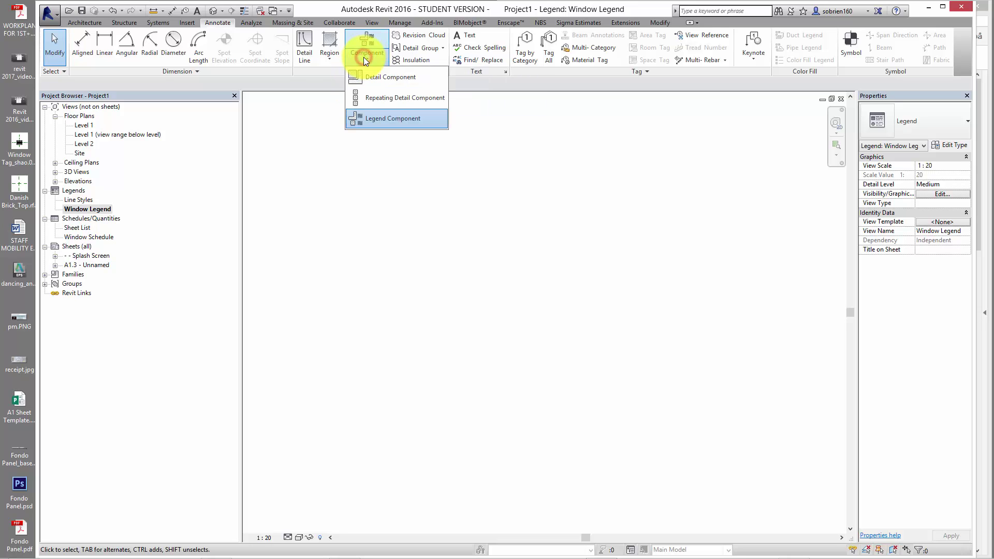
click(379, 121)
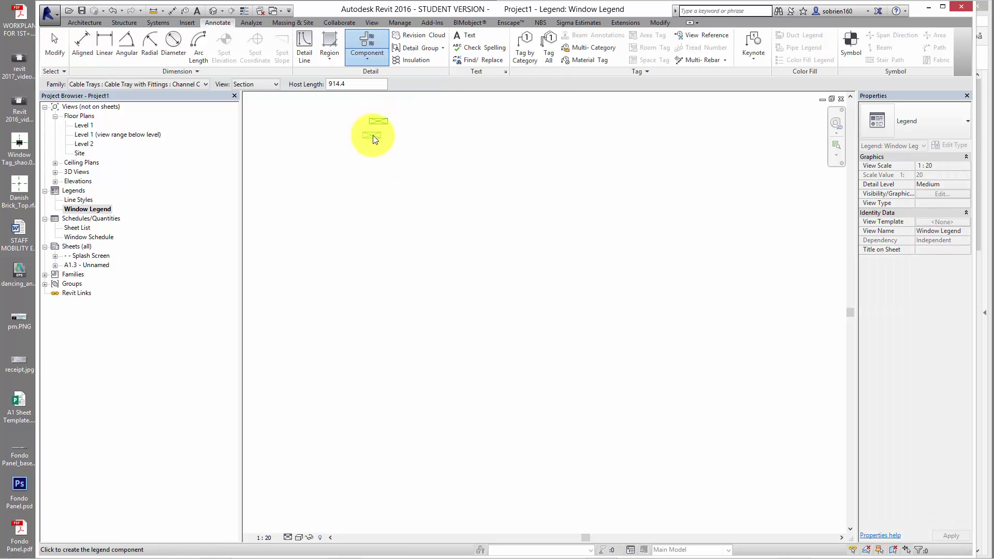
click(383, 123)
key(Escape)
click(374, 122)
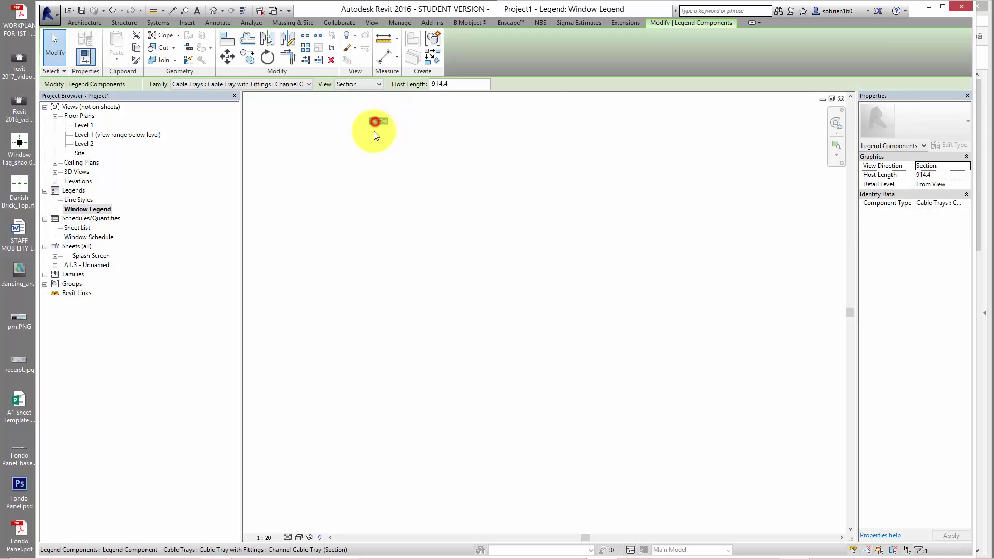
click(376, 136)
Step: Place a Windows : Fixed : 9x9M legend component in Floor Plan view in the upper part of the Window Legend
click(359, 58)
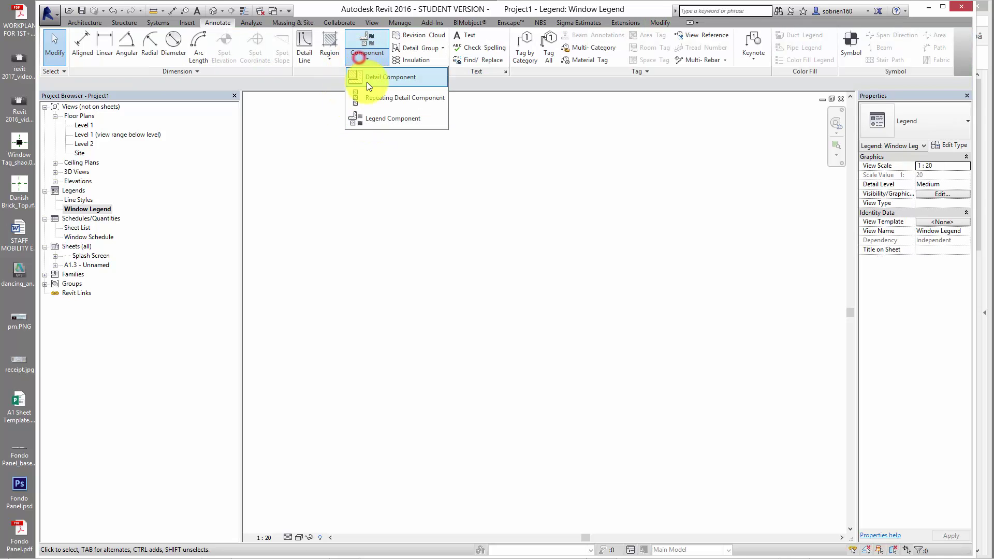
click(370, 126)
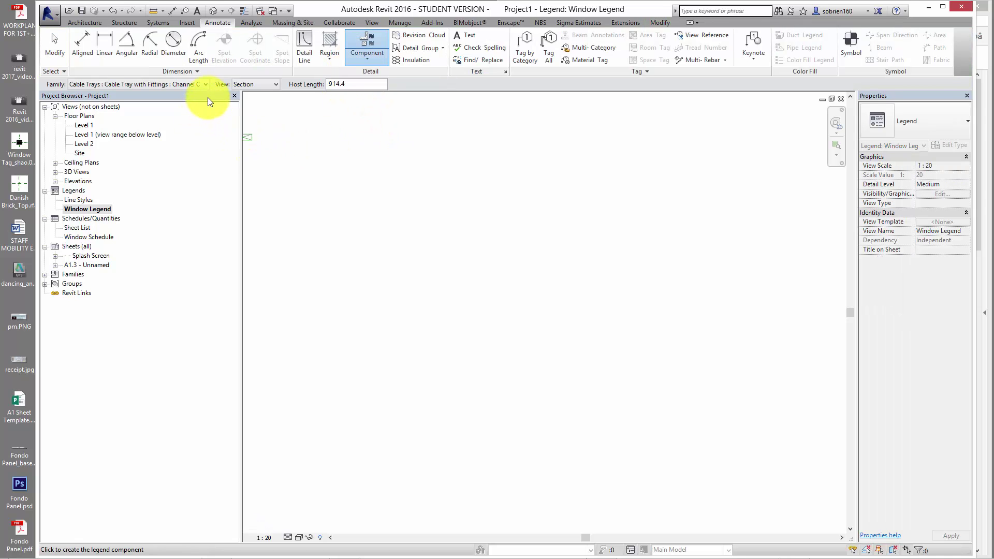
click(206, 85)
drag(310, 123, 300, 311)
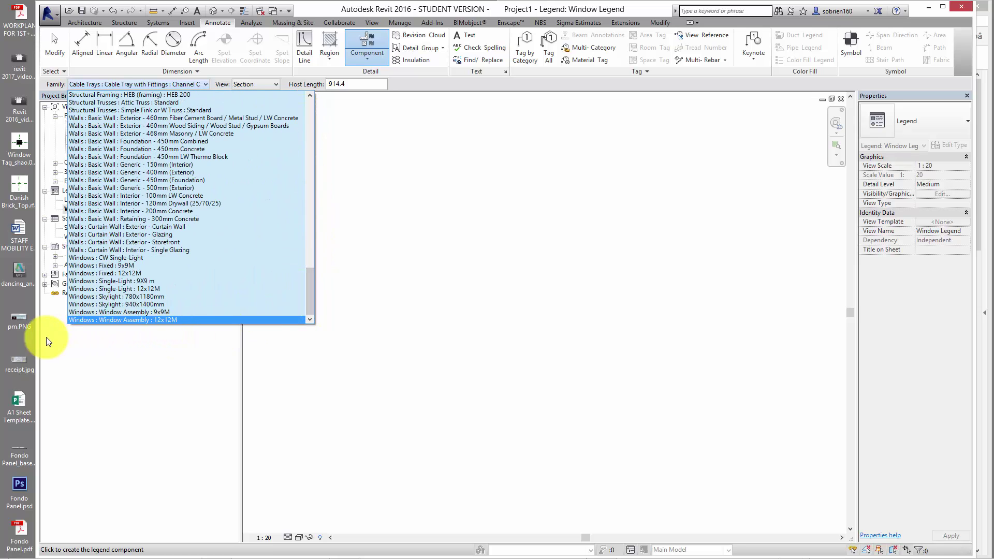
click(102, 266)
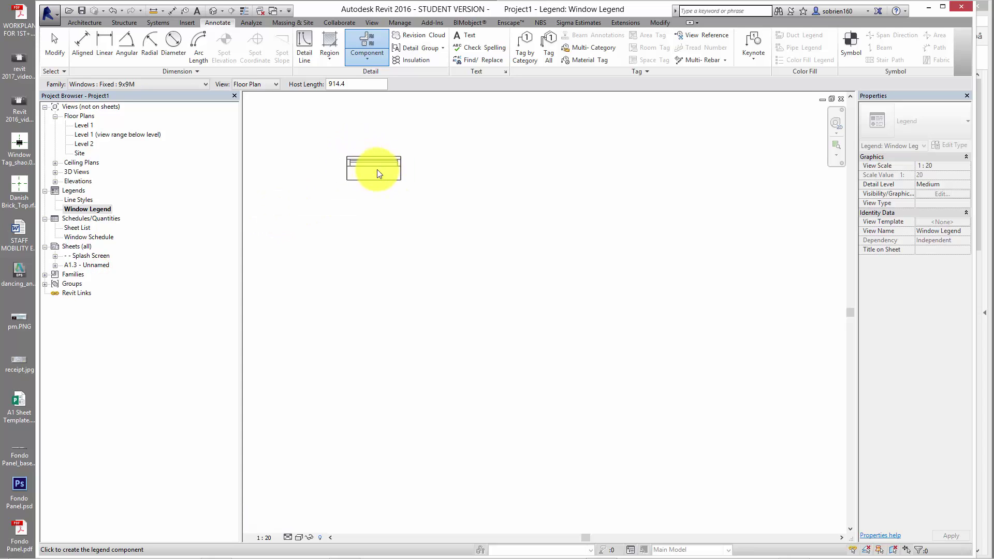
click(379, 185)
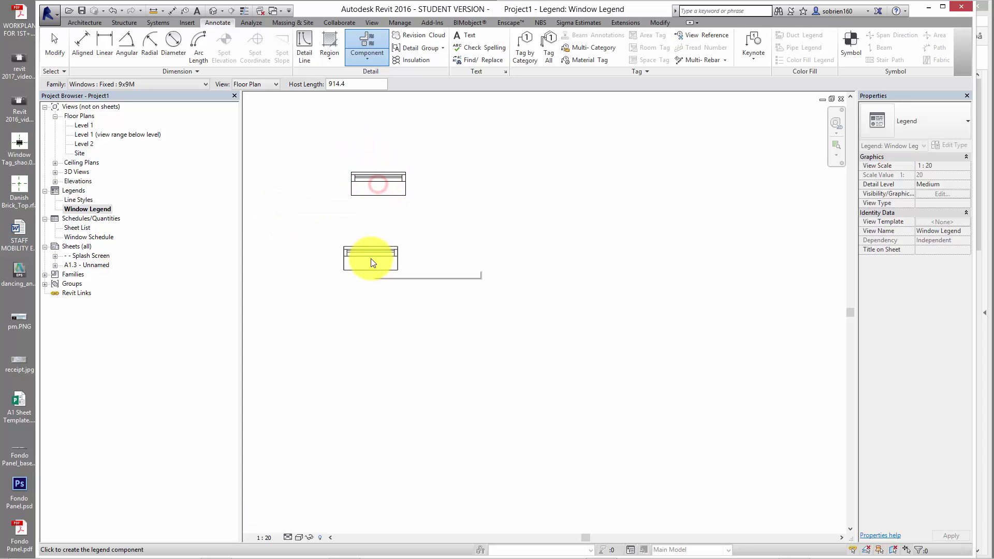
key(Escape)
key(Escape)
Step: Copy the 9x9M plan component about 2054 mm straight down and set the copy's view to Elevation : Front
click(381, 199)
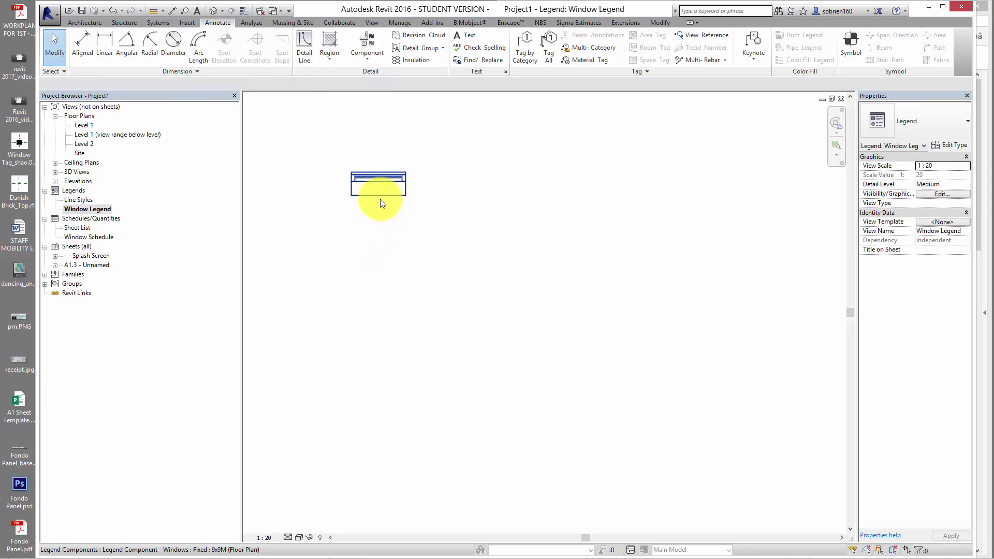
click(247, 57)
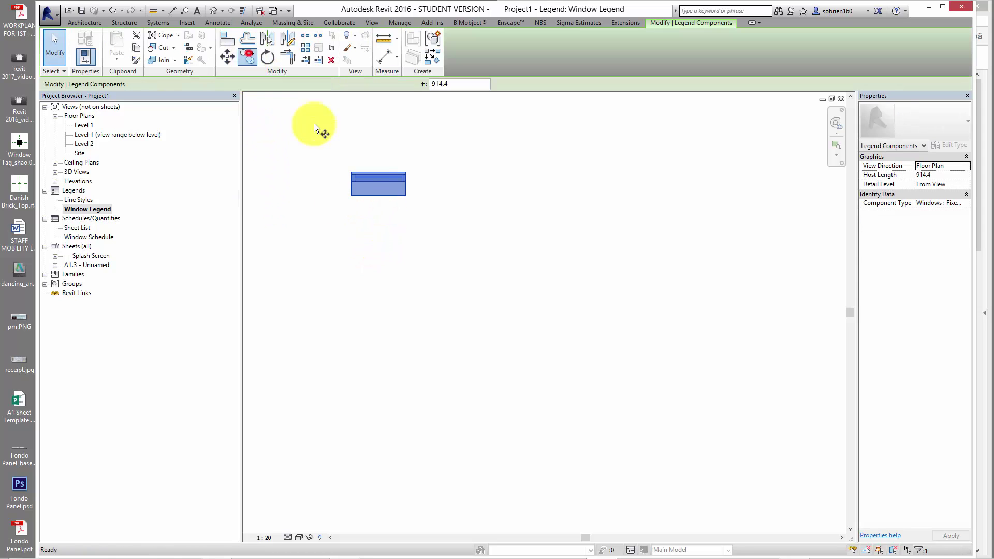
click(403, 194)
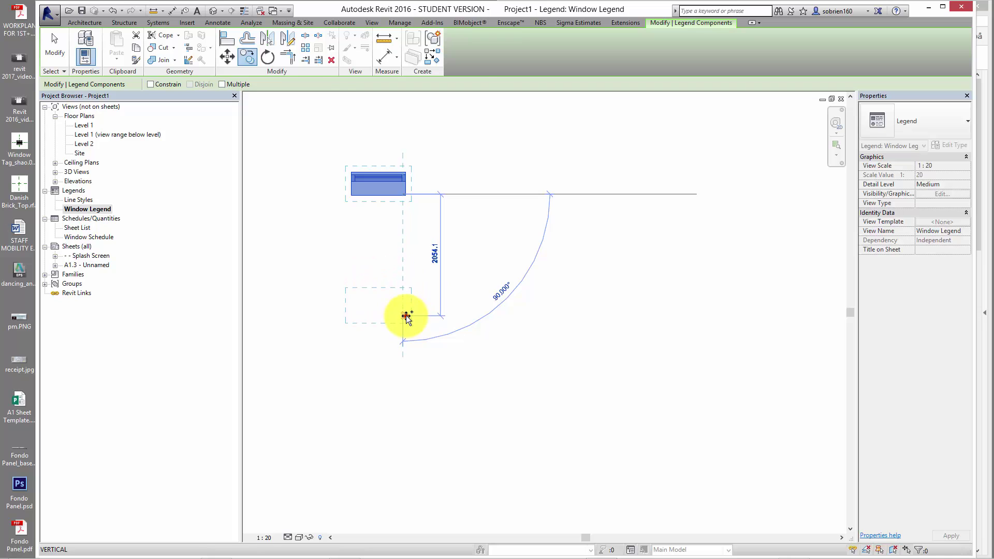
click(406, 316)
click(285, 83)
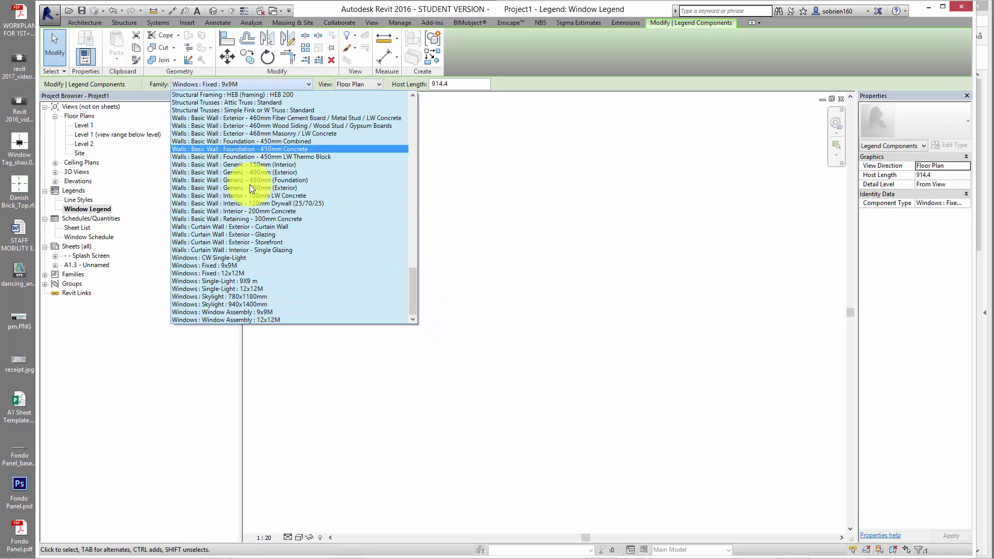
click(506, 57)
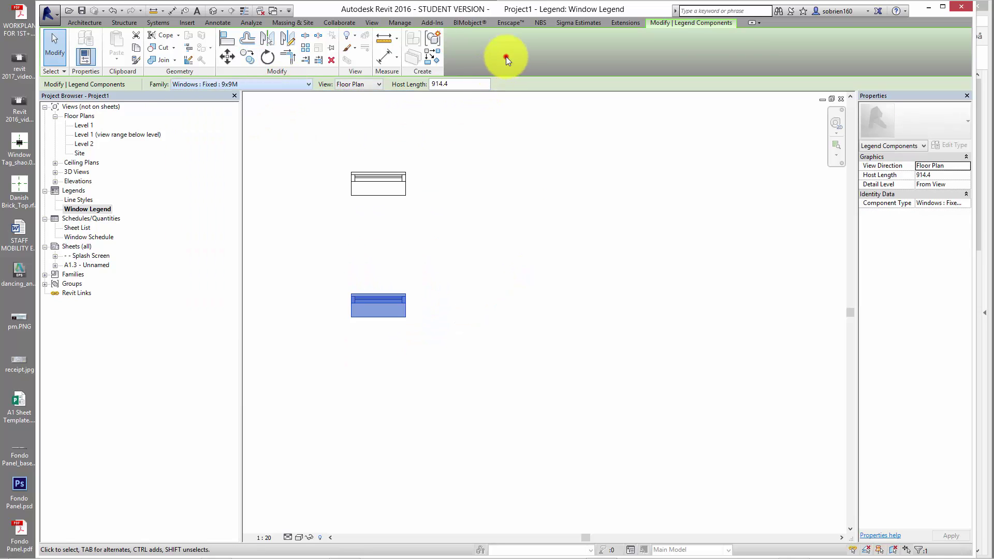
click(374, 83)
click(374, 110)
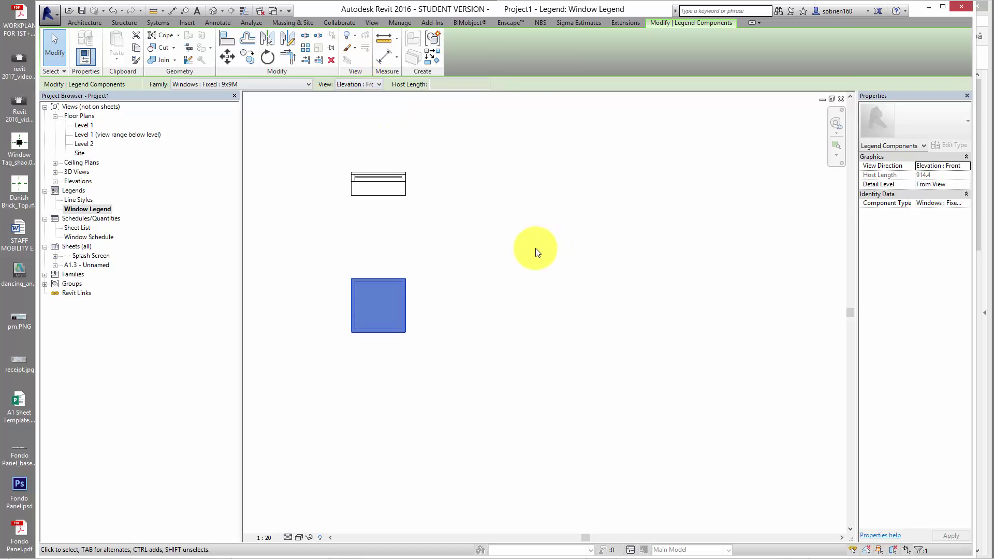
click(506, 251)
Step: Move the 9x9M front elevation straight up so it sits closer beneath its plan component
scroll(462, 271, down, 1)
middle_drag(470, 287, 467, 326)
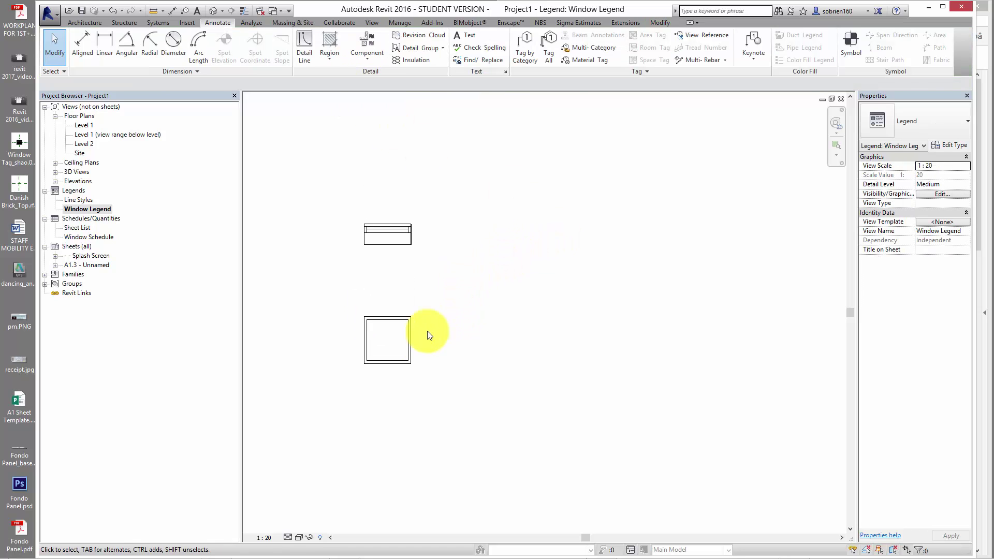
click(399, 315)
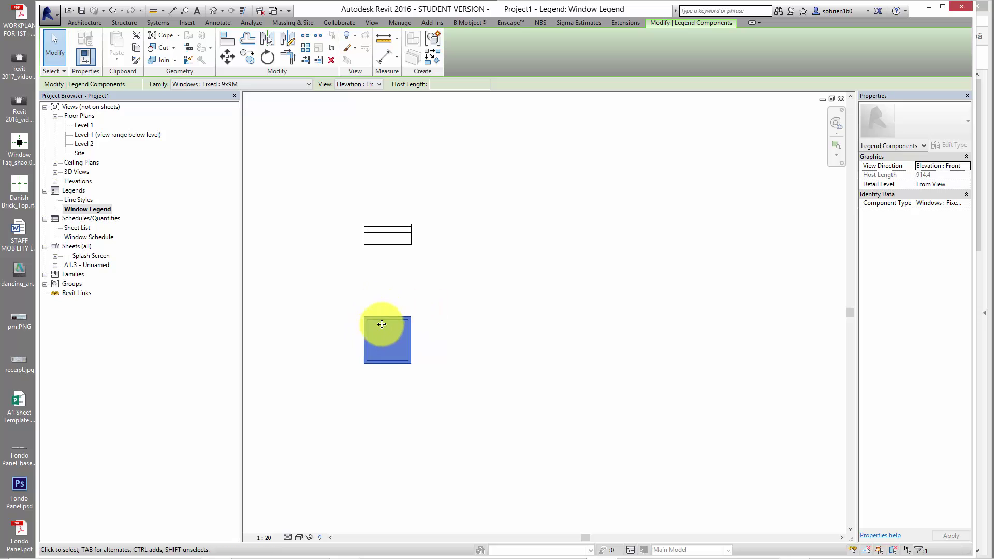
ctrl+drag(381, 326, 387, 278)
click(479, 325)
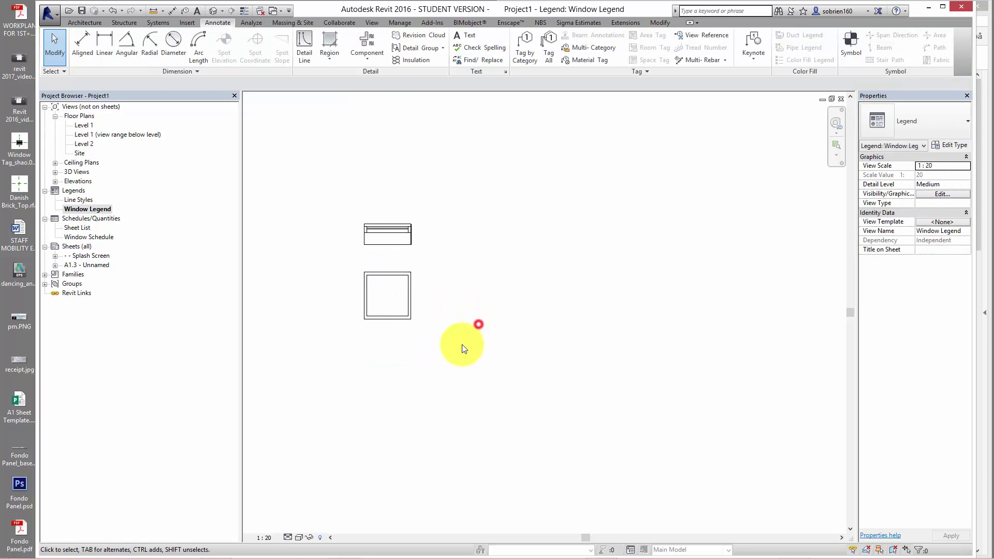
Step: Place two Windows : Fixed : 12x12M floor plan legend components, one beside the 9x9M plan and one beside its elevation
middle_drag(455, 344, 419, 340)
scroll(435, 323, down, 1)
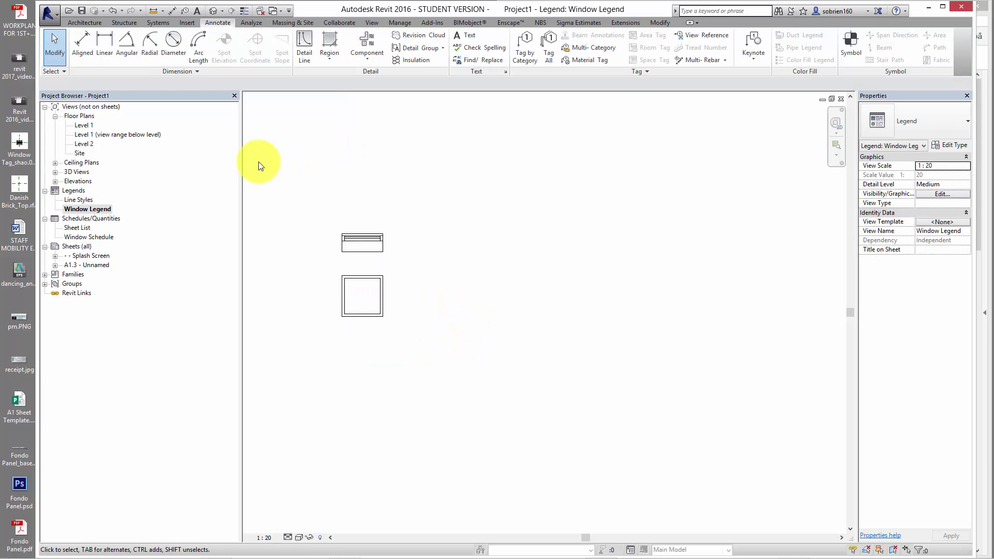
click(364, 59)
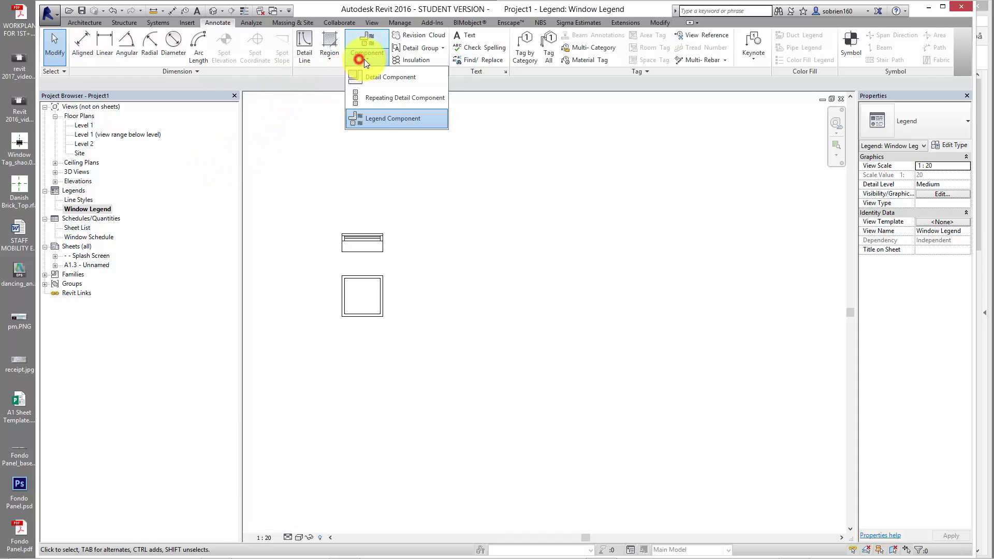
click(386, 127)
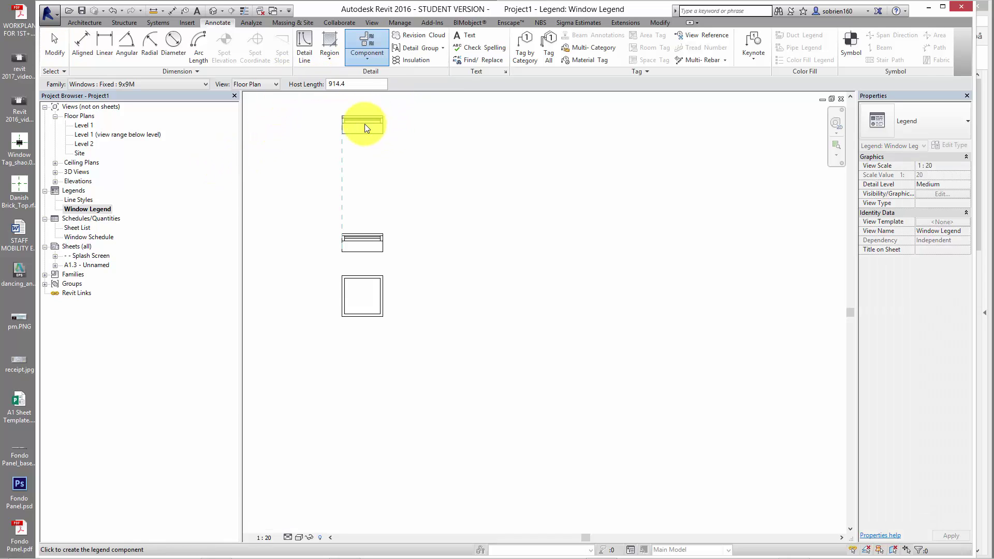
click(206, 84)
click(150, 270)
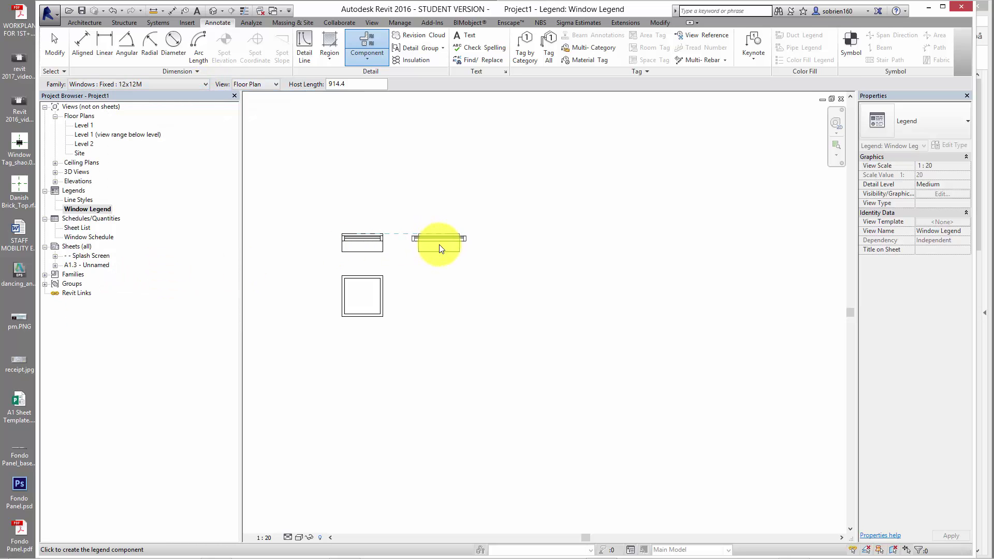
click(439, 244)
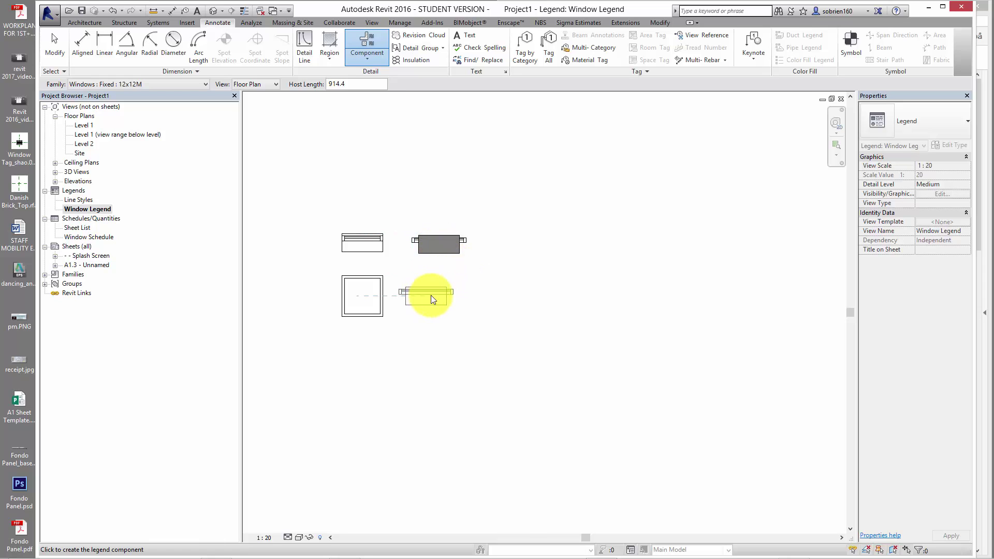
click(436, 281)
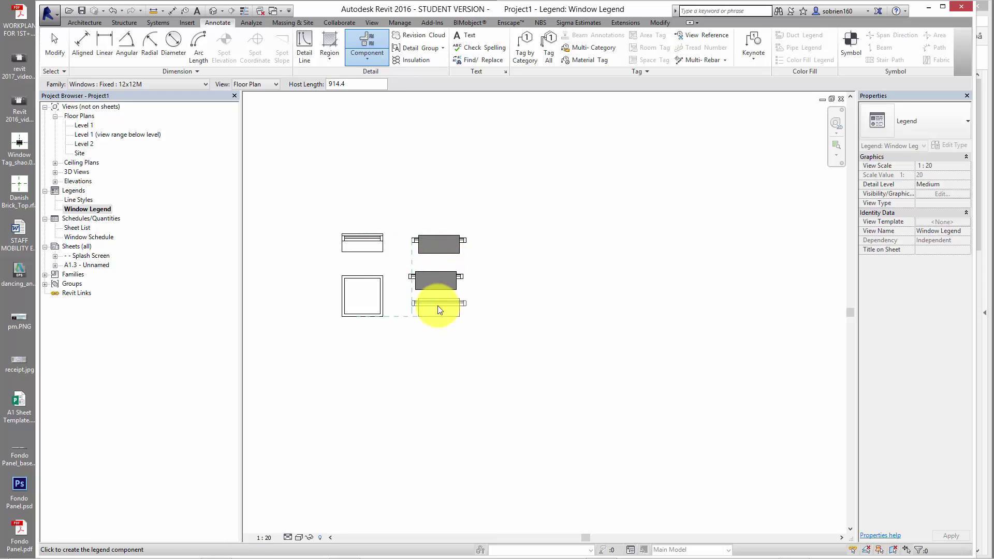
key(Escape)
Step: Set the lower 12x12M component's view to Elevation : Front and move it down, clear of the plan component above
click(436, 286)
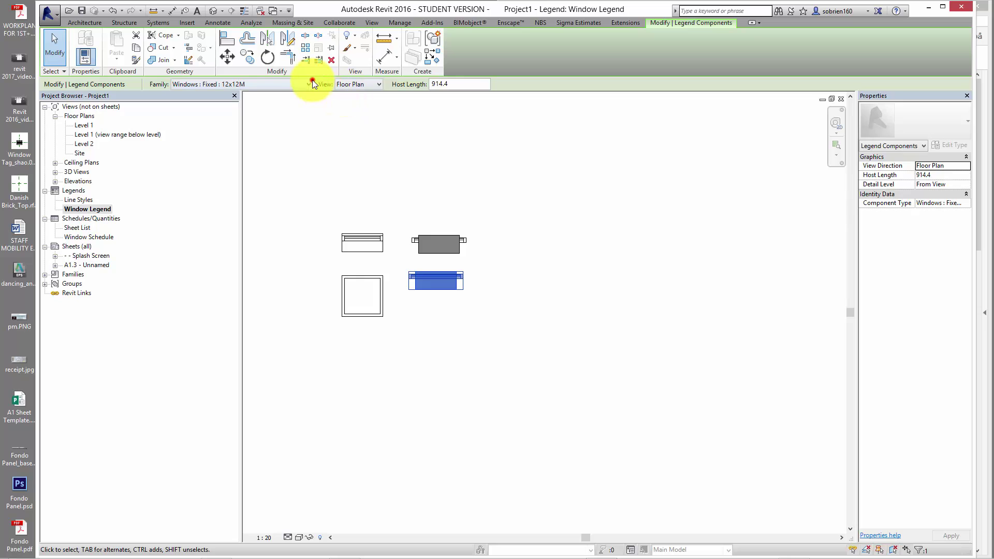
click(311, 82)
click(371, 83)
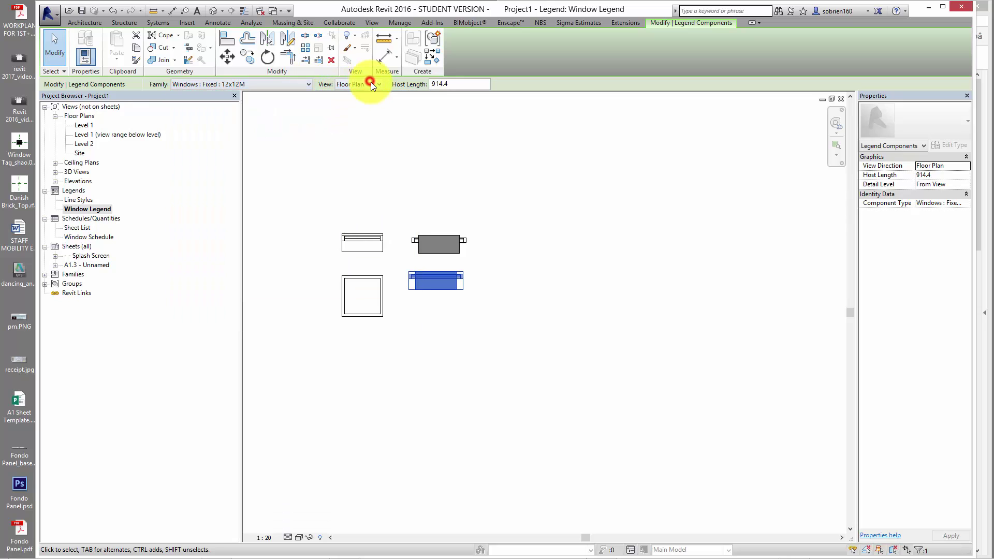
click(372, 84)
click(368, 105)
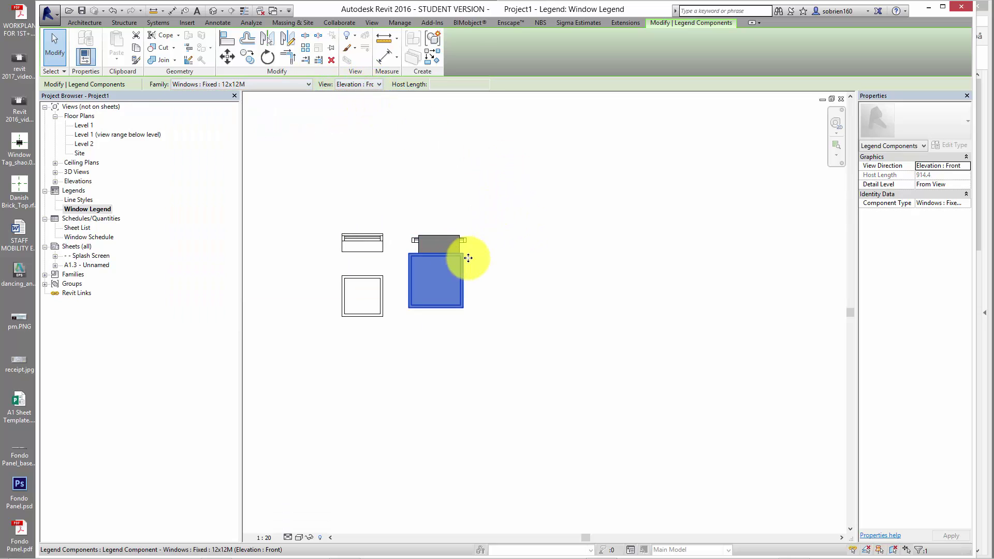
click(449, 263)
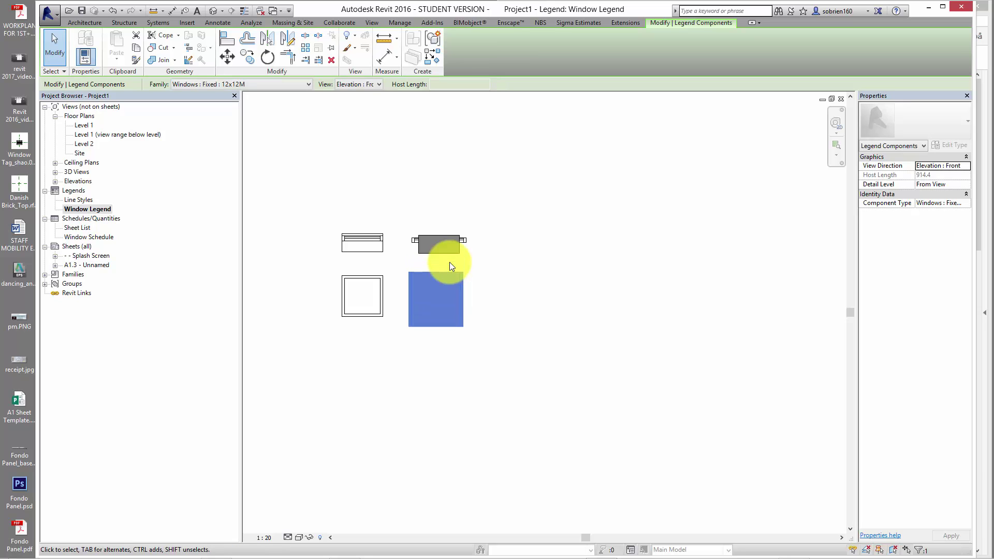
click(515, 252)
Step: Set the Host Length of the 12x12M floor plan component to 1250
scroll(482, 243, up, 3)
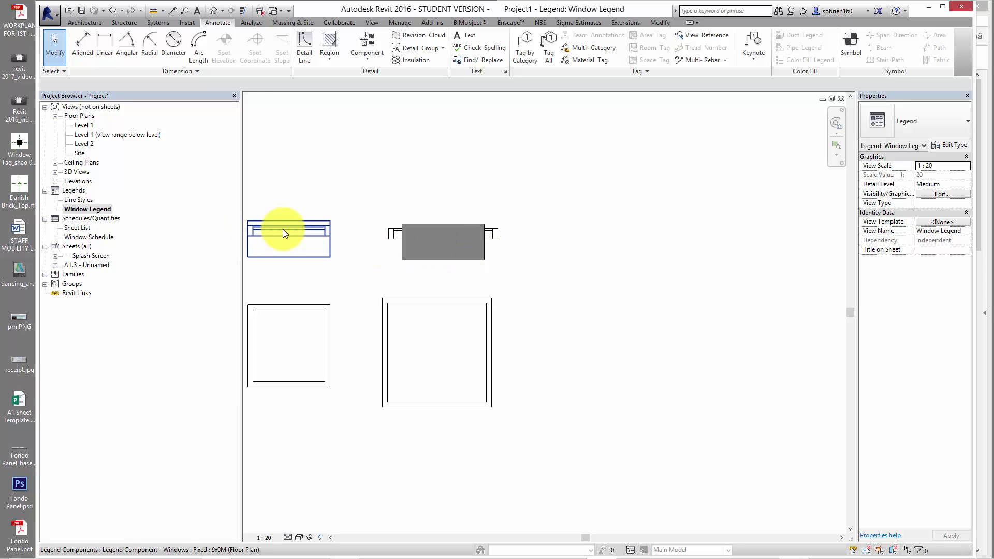
click(443, 221)
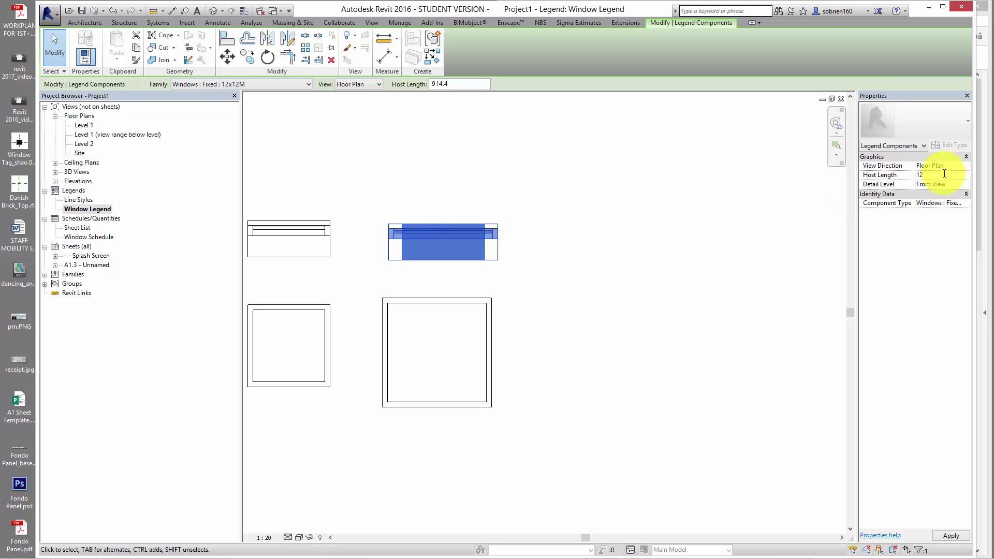
text(50)
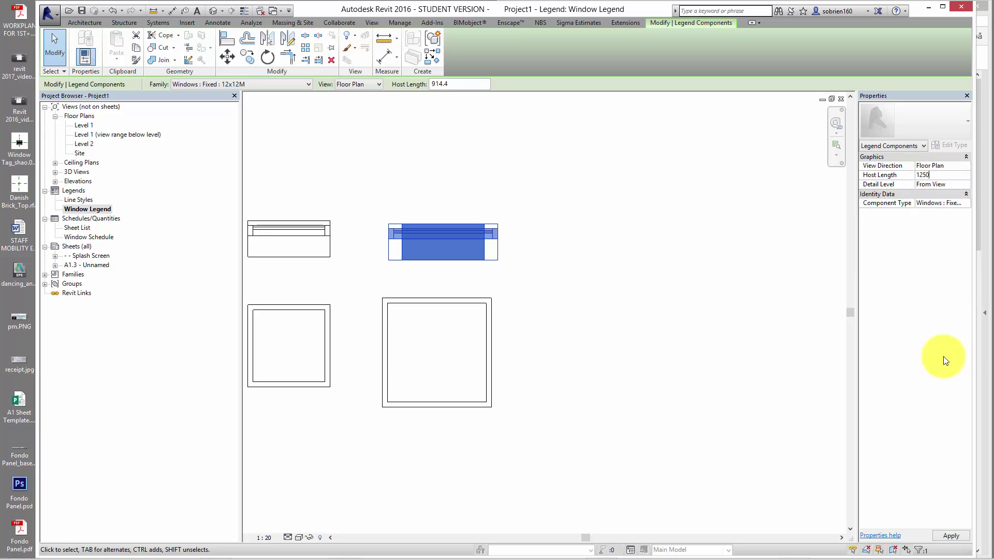
click(959, 536)
click(788, 398)
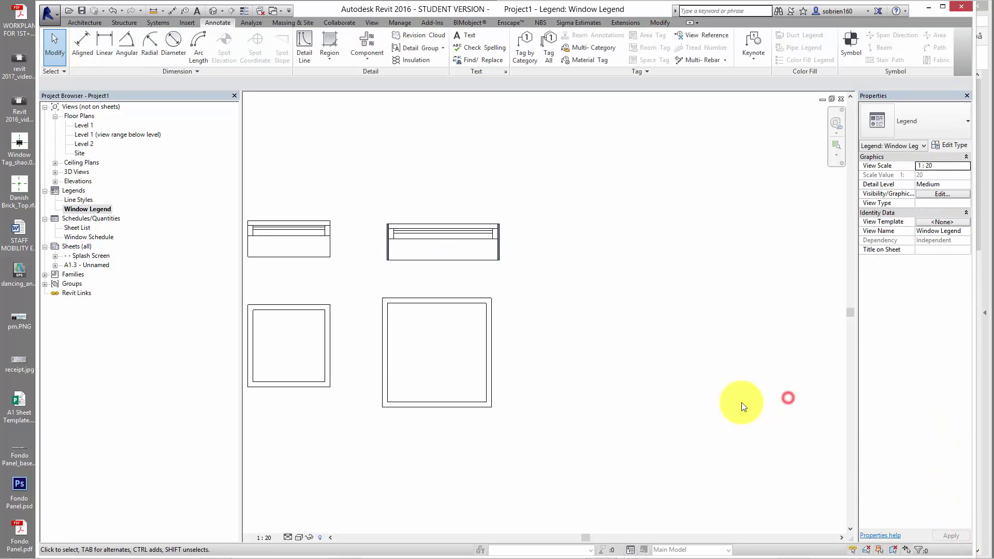
middle_drag(677, 356, 715, 333)
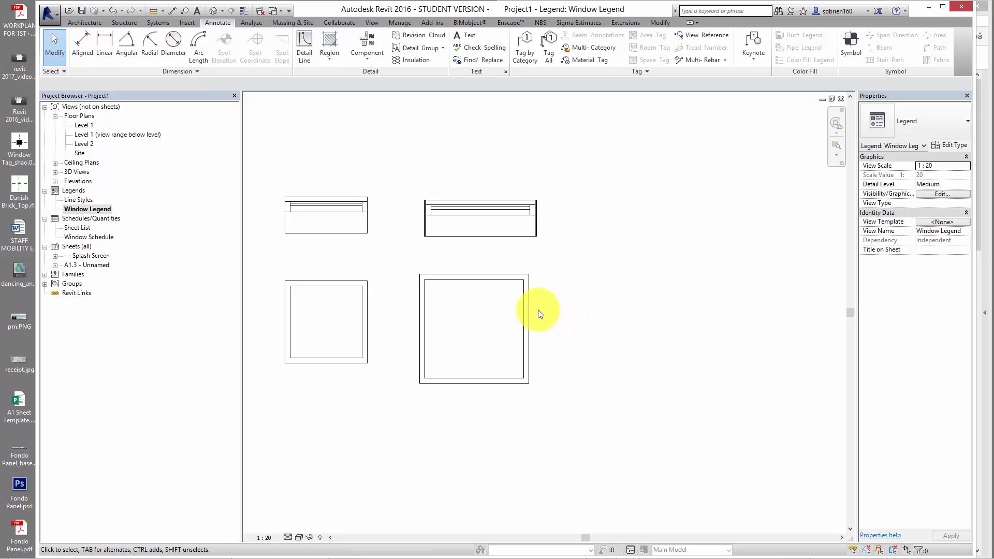
Step: Move the 12x12M front elevation slightly sideways so it lines up beneath its plan component
click(524, 315)
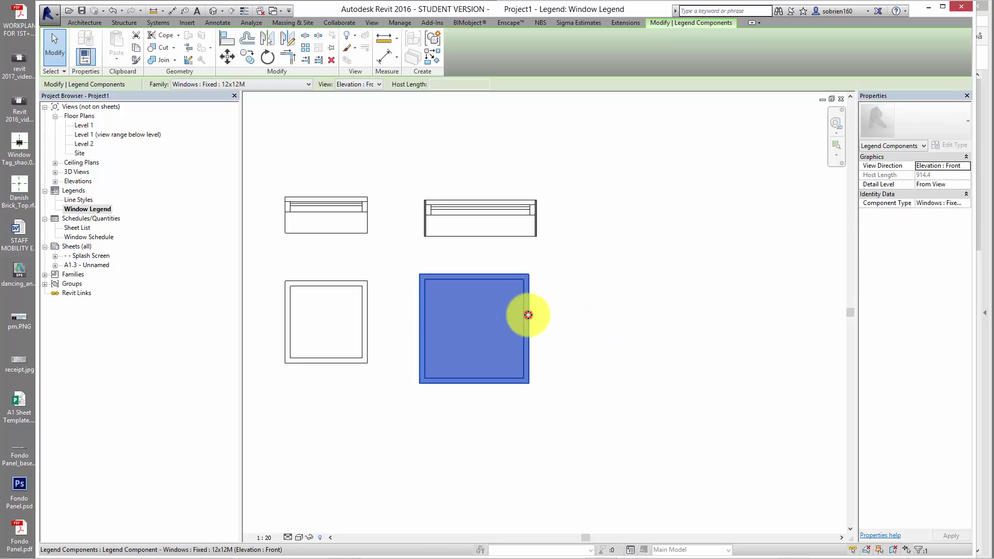
mouse_move(528, 315)
mouse_down()
mouse_move(554, 313)
mouse_move(540, 312)
mouse_up()
click(590, 346)
Step: Add aligned dimensions for the 9x9M elevation's overall width below it and its overall height on its left side
middle_drag(557, 350, 570, 337)
scroll(569, 336, up, 1)
middle_drag(543, 315, 609, 338)
scroll(609, 338, down, 2)
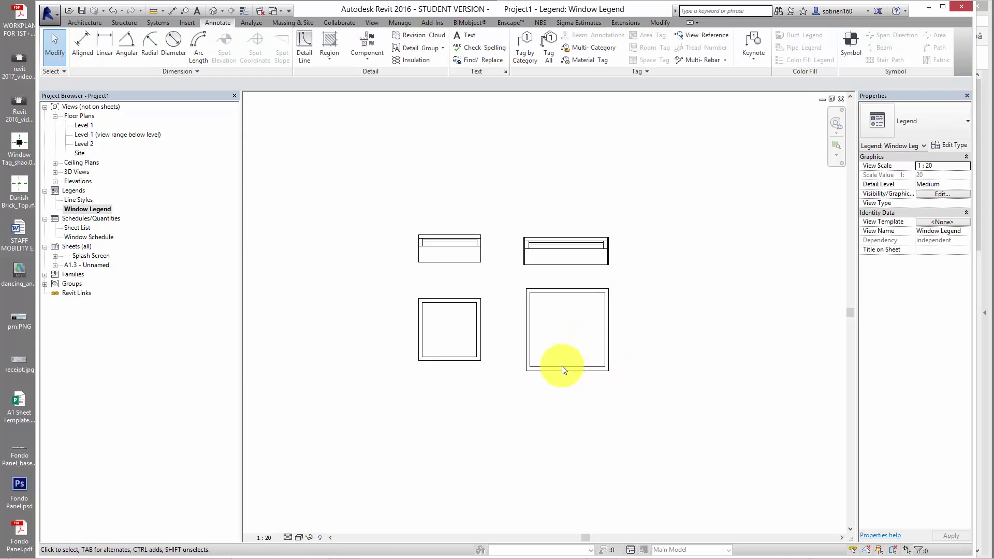
middle_drag(564, 369, 474, 378)
scroll(492, 382, down, 1)
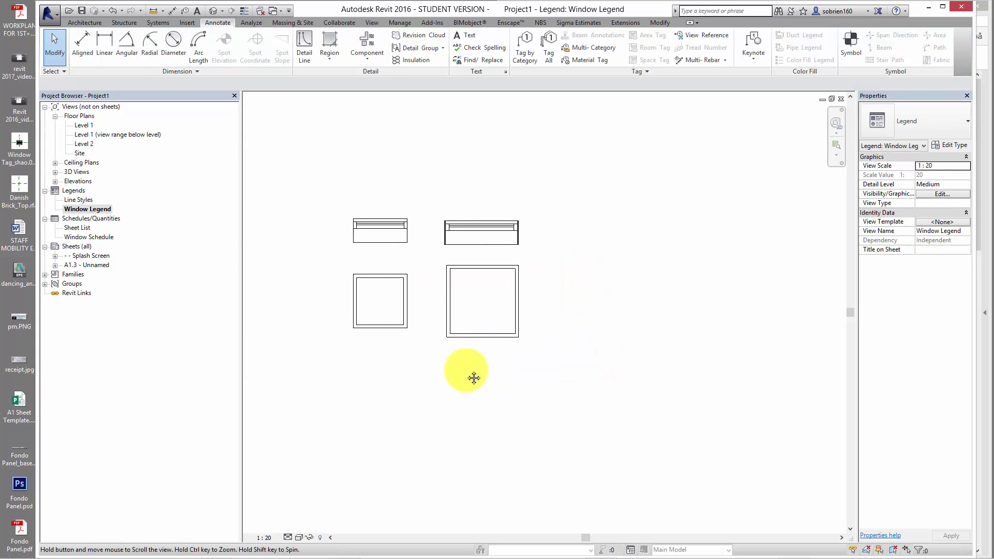
click(86, 52)
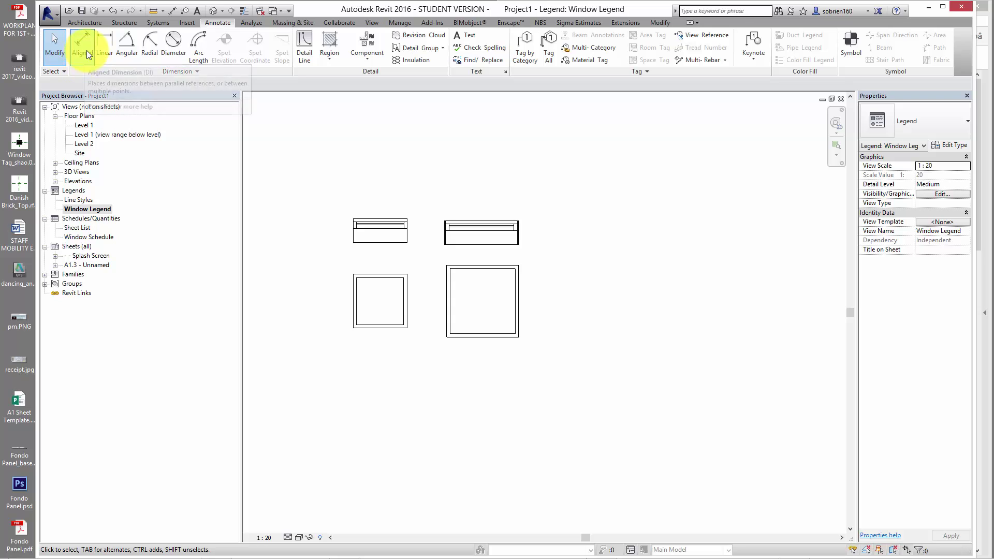
click(351, 293)
click(409, 305)
click(390, 348)
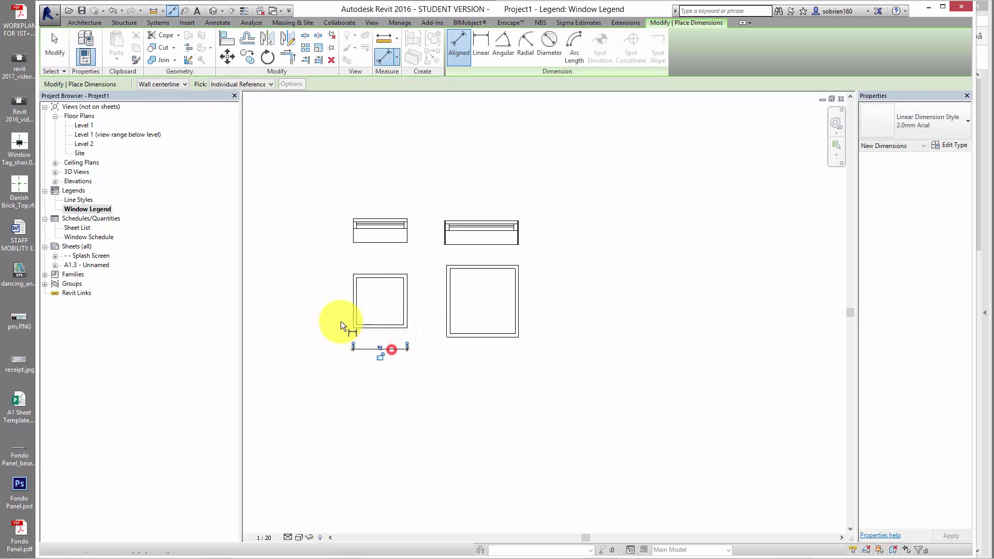
click(370, 328)
click(373, 275)
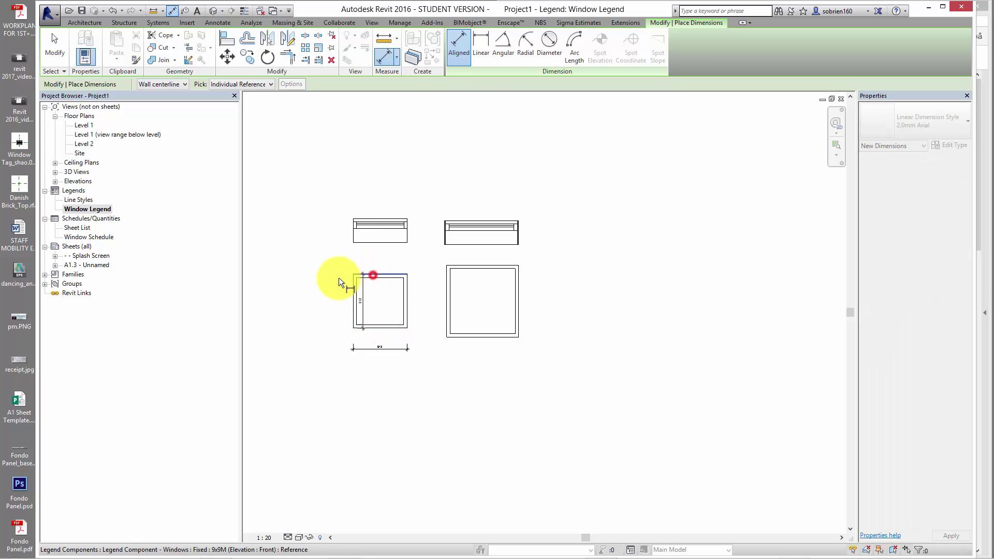
click(334, 278)
Step: Add aligned dimensions to the 12x12M elevation, its width in line with the neighbouring width dimension and its height on its left side
middle_drag(414, 320, 403, 379)
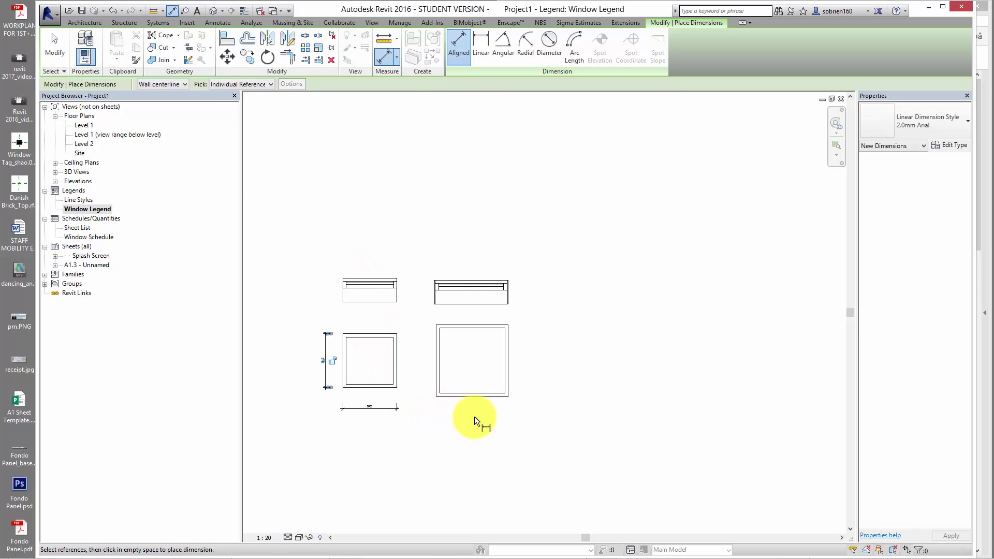
scroll(499, 410, up, 2)
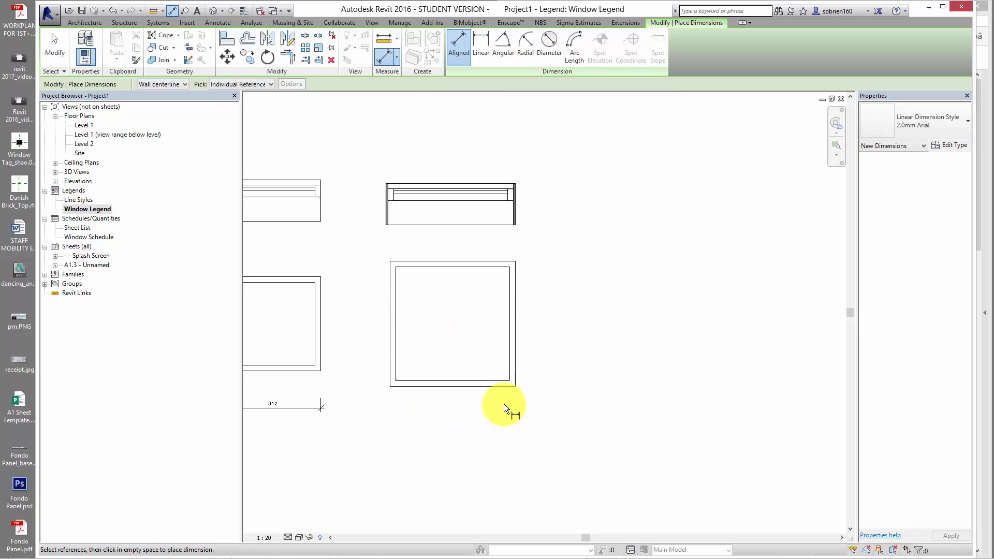
click(516, 352)
click(388, 354)
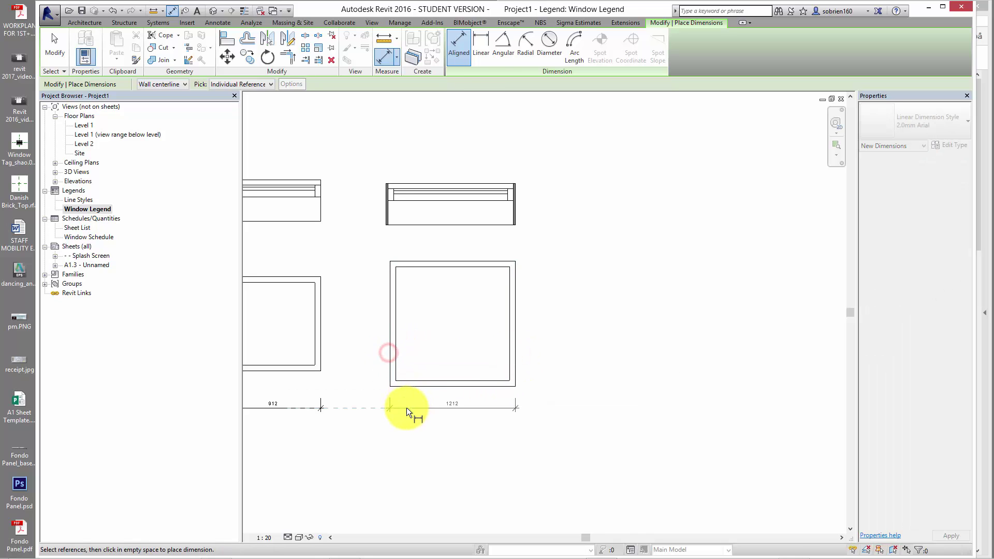
click(406, 408)
click(498, 262)
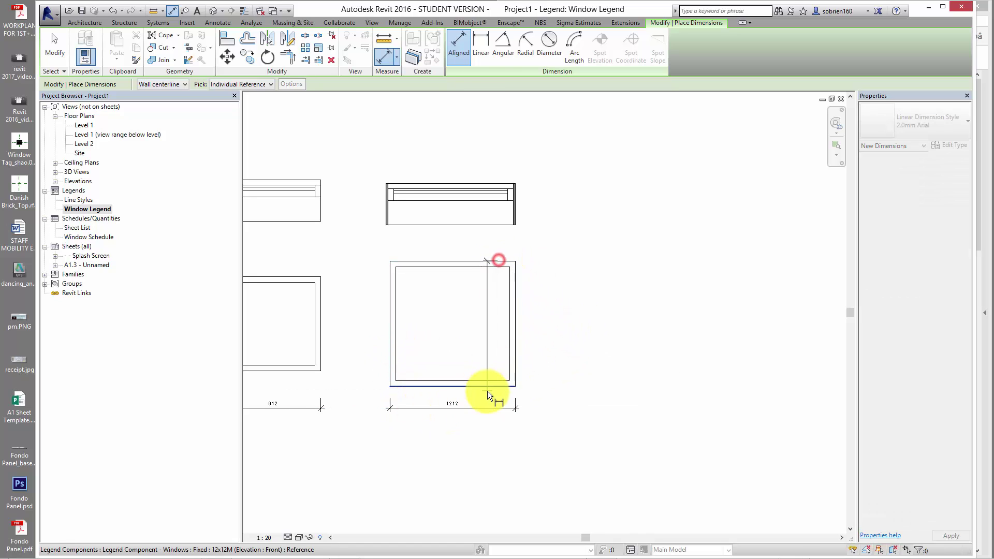
click(487, 389)
click(374, 384)
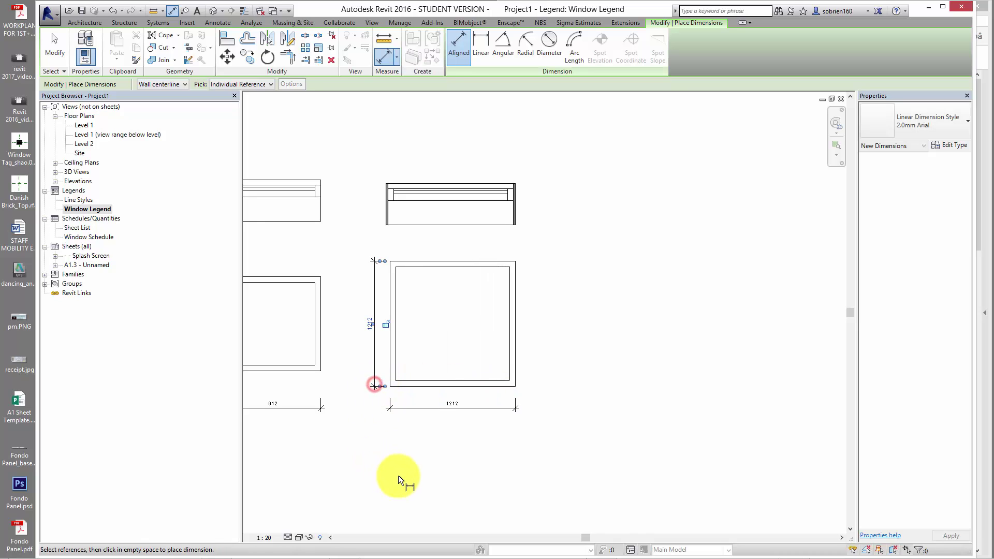
scroll(452, 449, down, 1)
middle_drag(453, 450, 548, 404)
scroll(586, 395, down, 2)
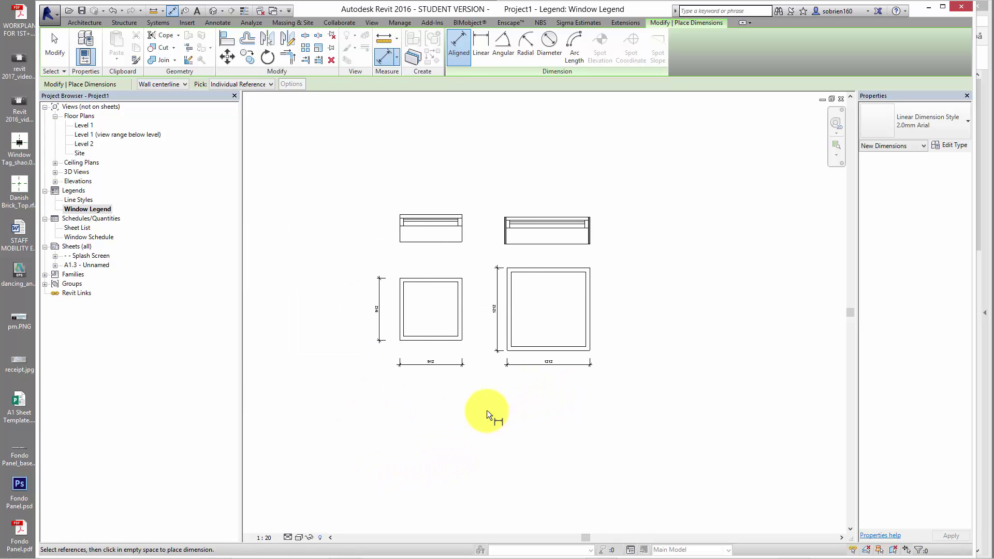
Step: Open sheet A1.3 - Unnamed and place the Window Legend on it above the window schedule
double_click(99, 267)
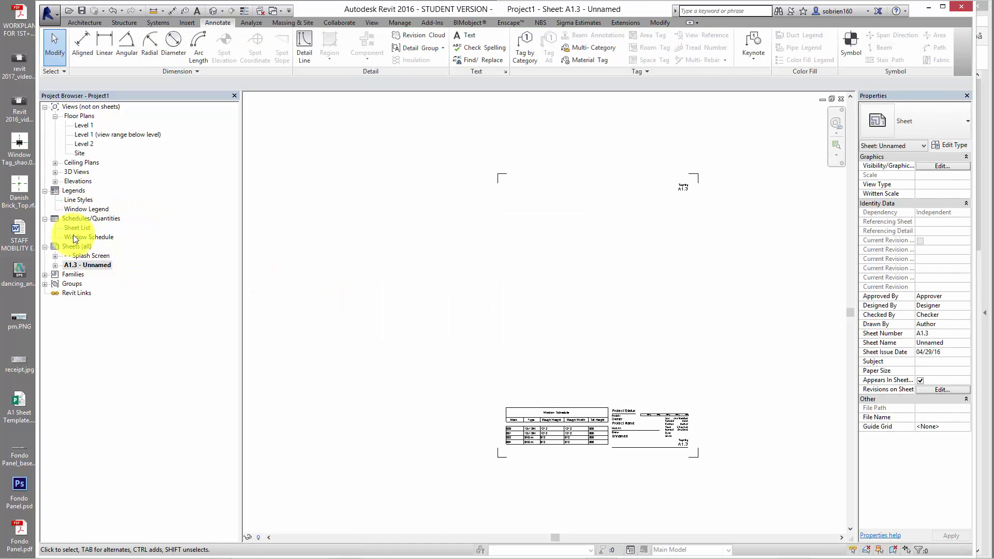
click(78, 209)
drag(289, 213, 617, 261)
click(592, 268)
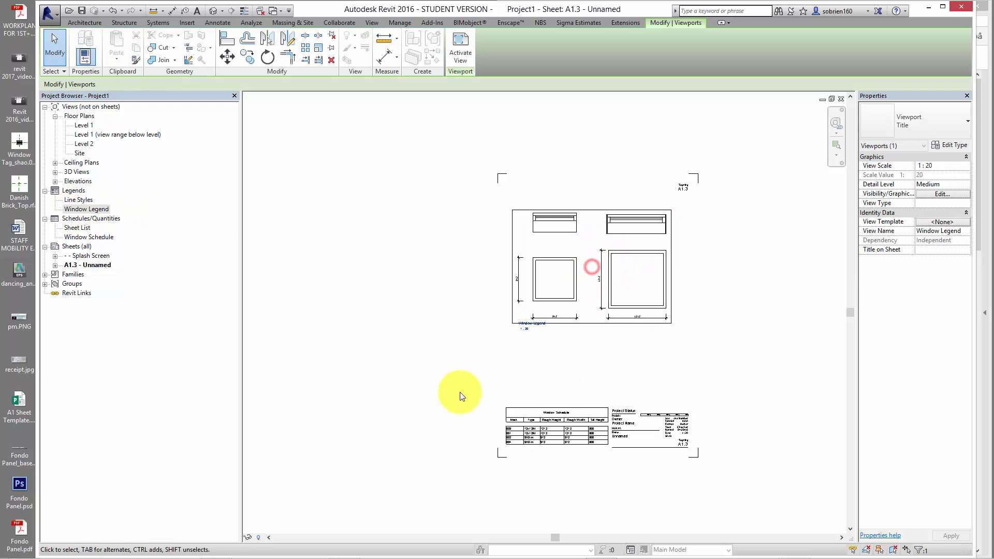
click(435, 348)
middle_drag(431, 379, 384, 384)
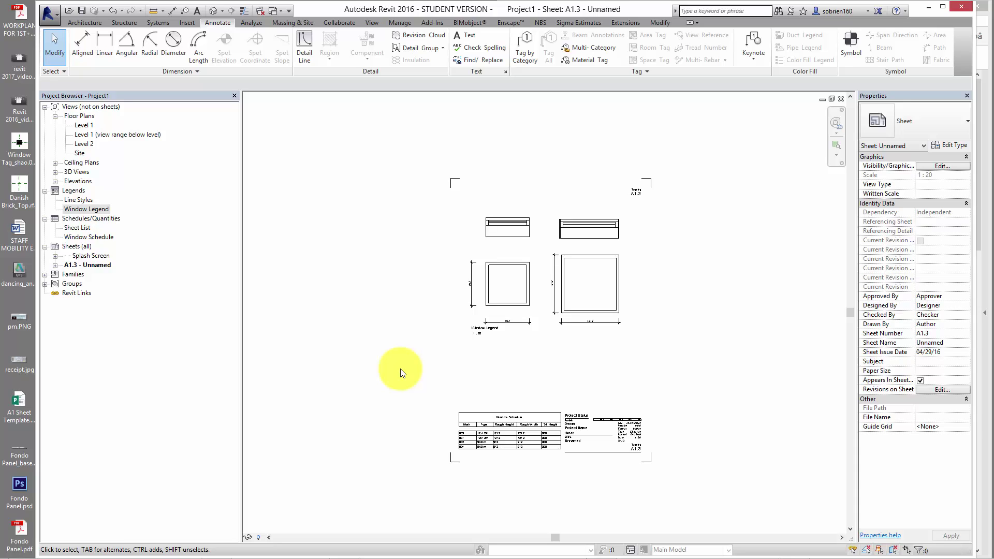
mouse_move(615, 553)
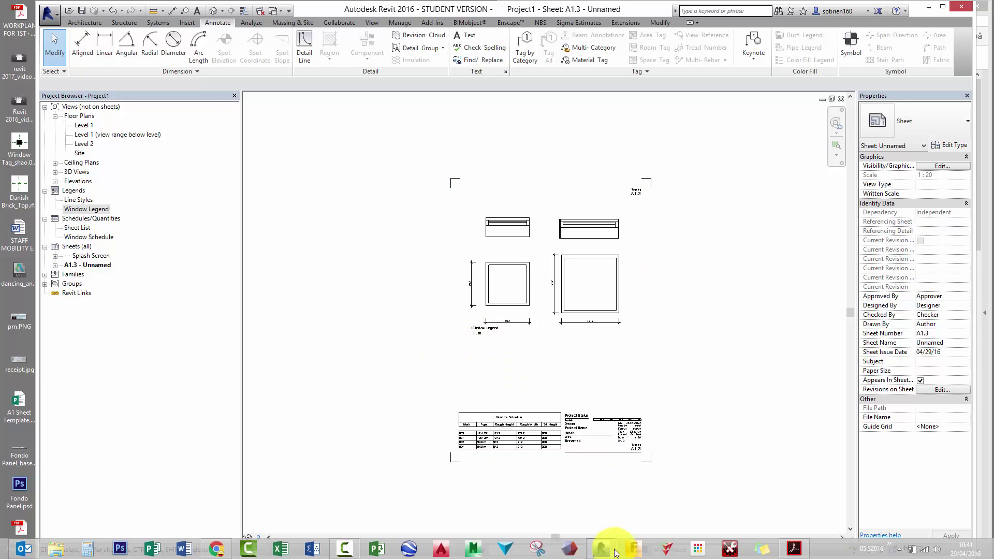